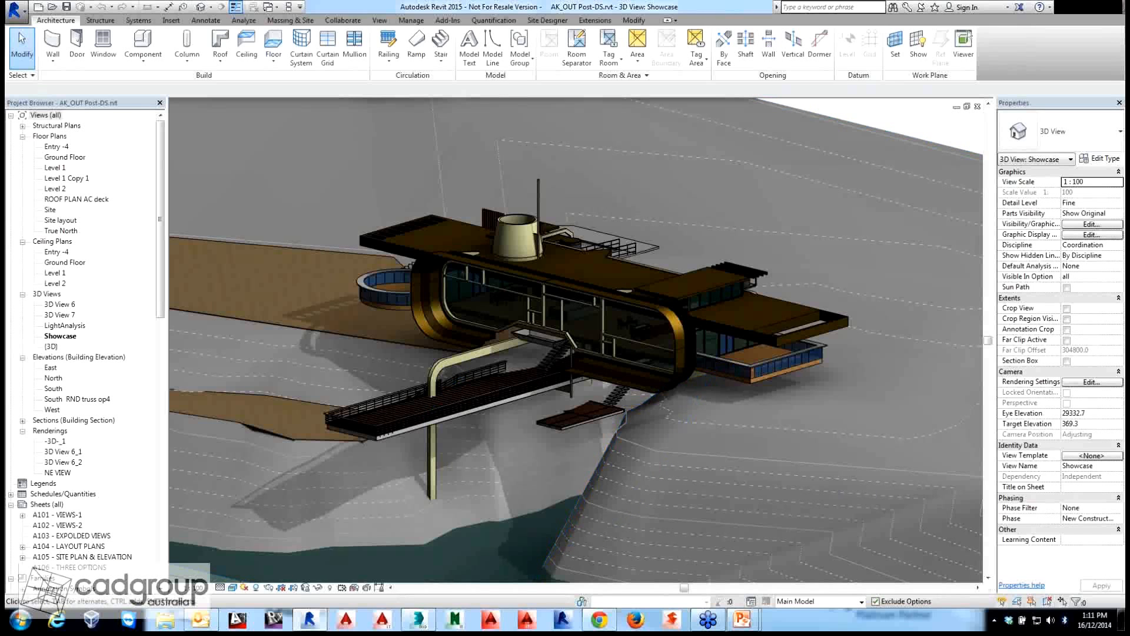
Step: Launch the Showcase - Realistic Presentation suite workflow for the current model and open its workflow settings
click(15, 8)
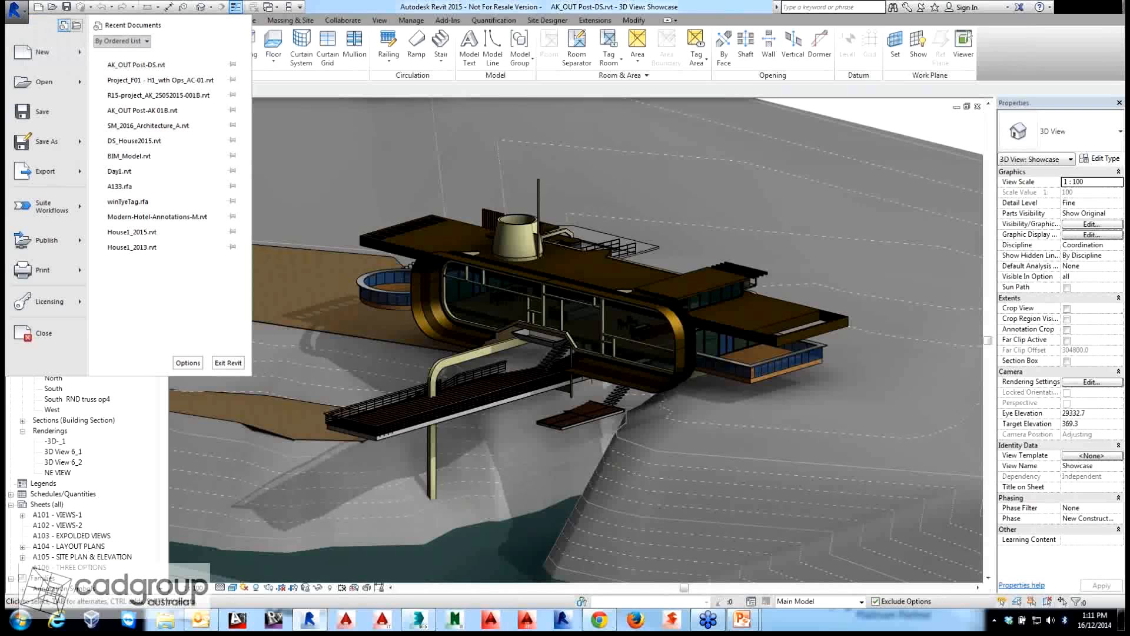
mouse_move(48, 206)
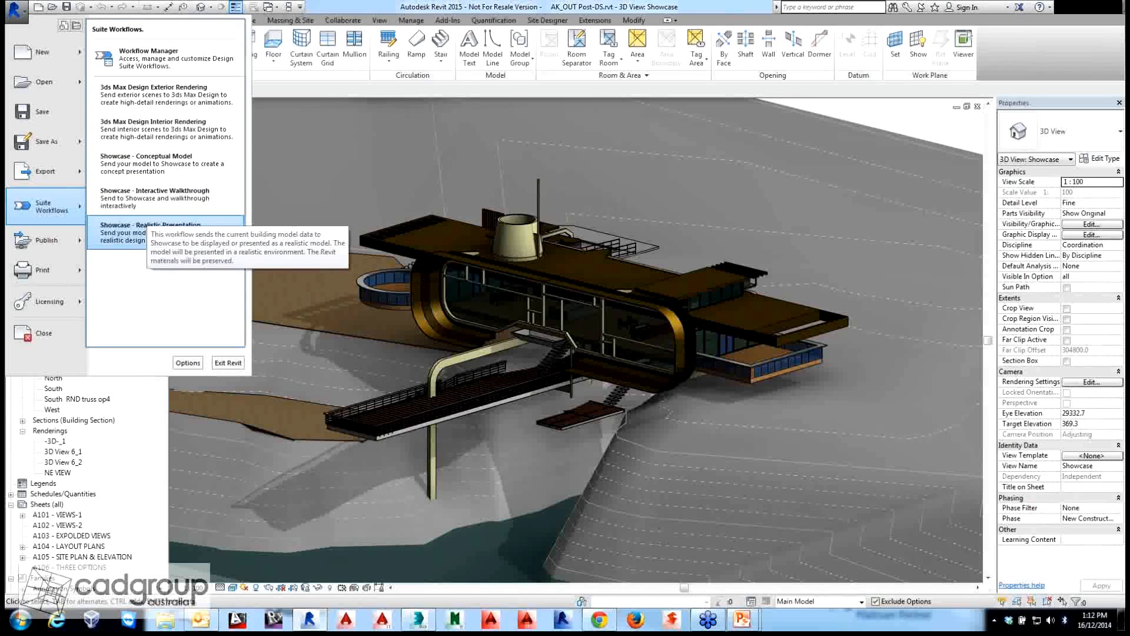
click(138, 226)
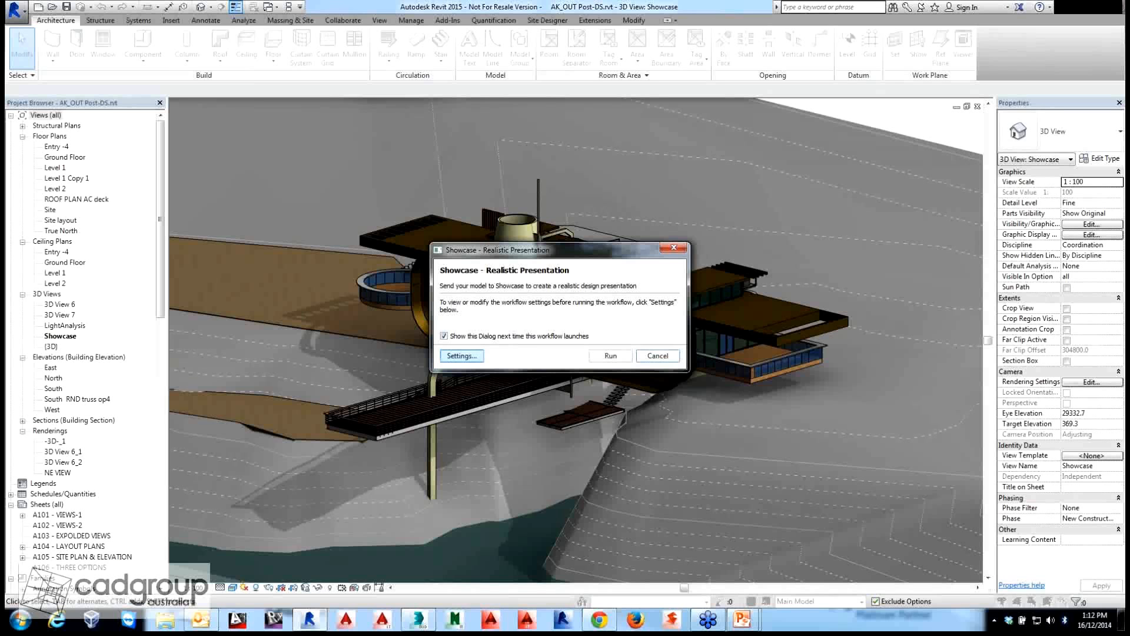
click(461, 355)
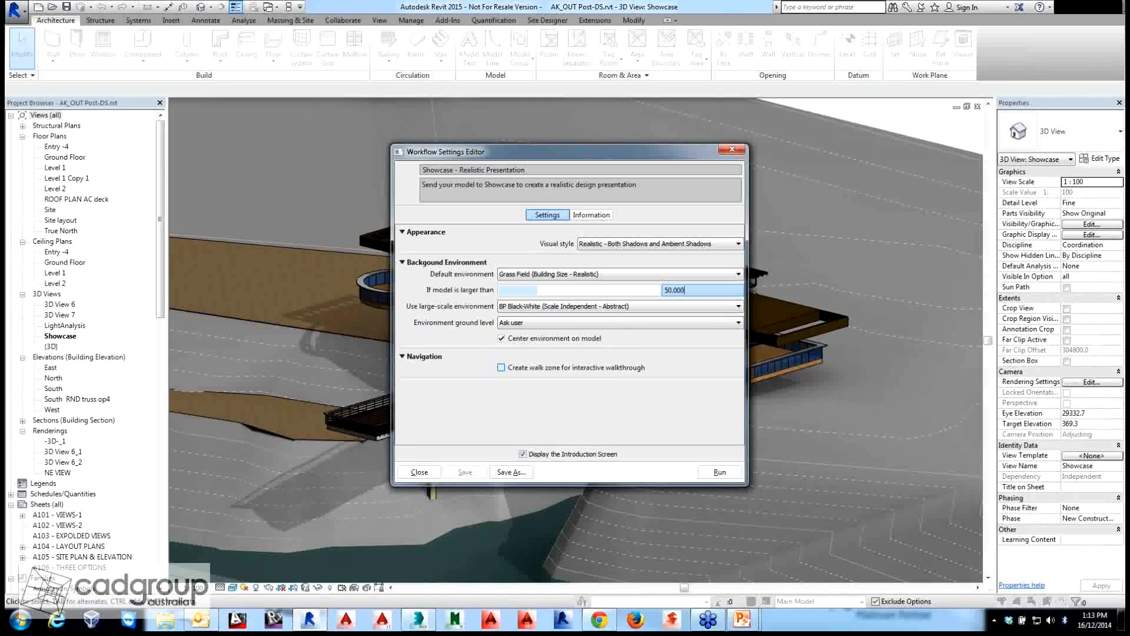
Step: Run the workflow with the walk zone for interactive walkthrough left disabled
click(500, 367)
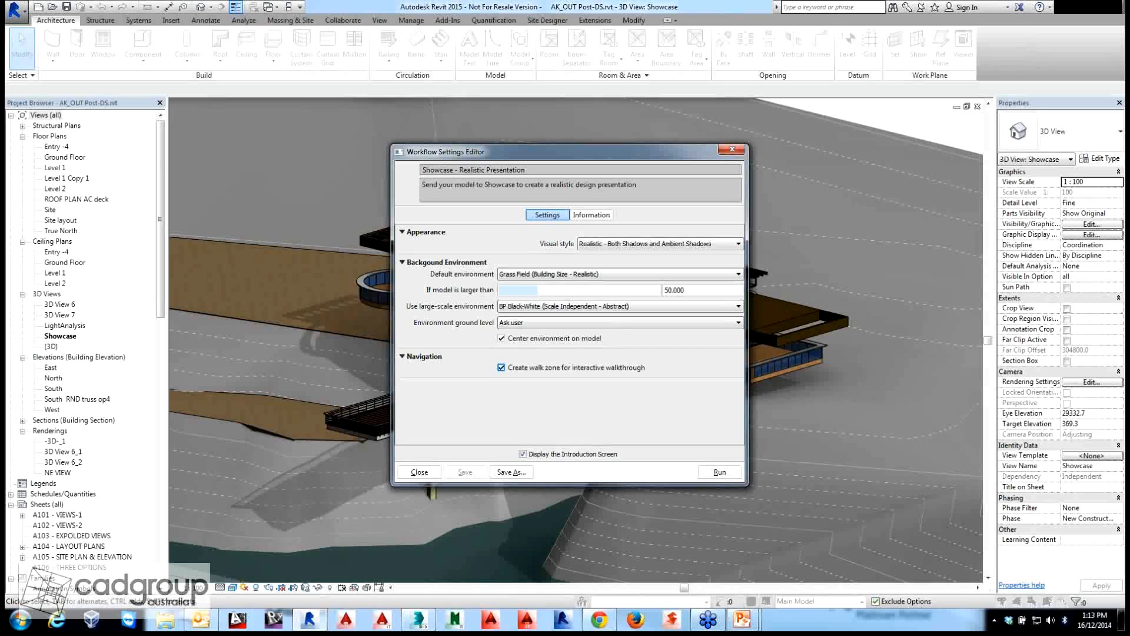
click(502, 368)
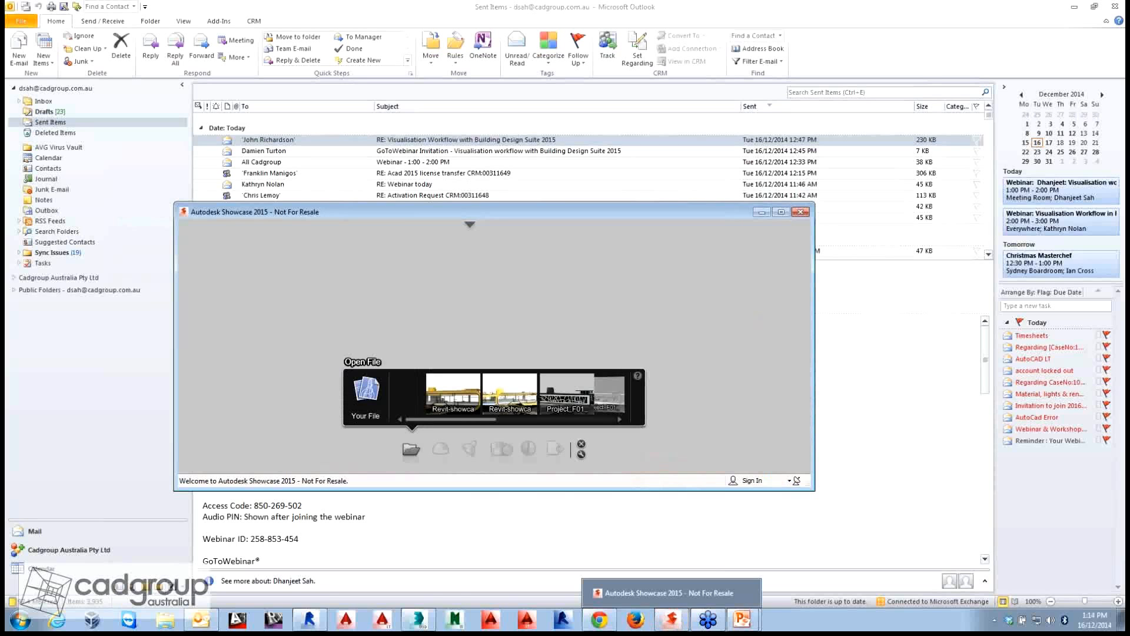
click(310, 620)
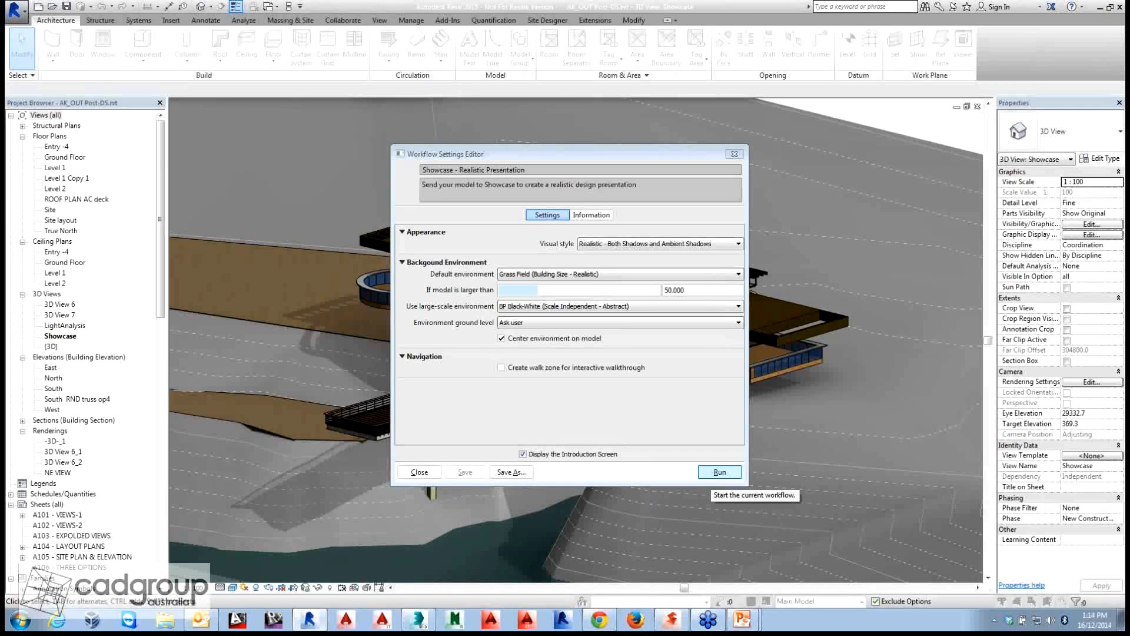
click(719, 471)
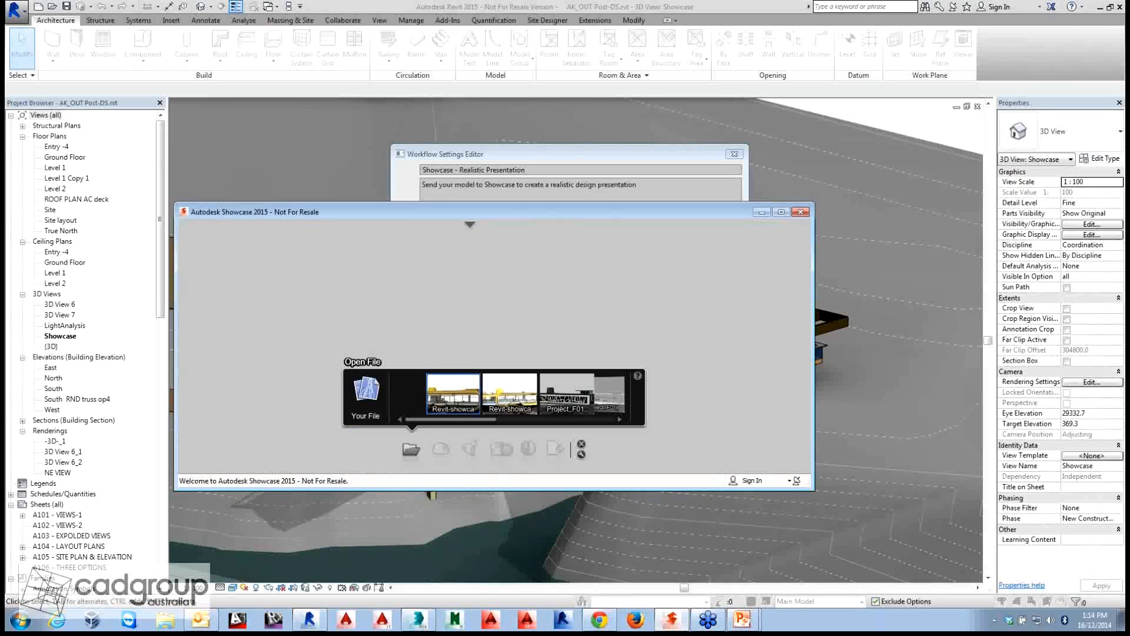
Step: Switch to Autodesk Showcase, open the recent Revit-showcaseFinal scene and maximize the window
click(453, 393)
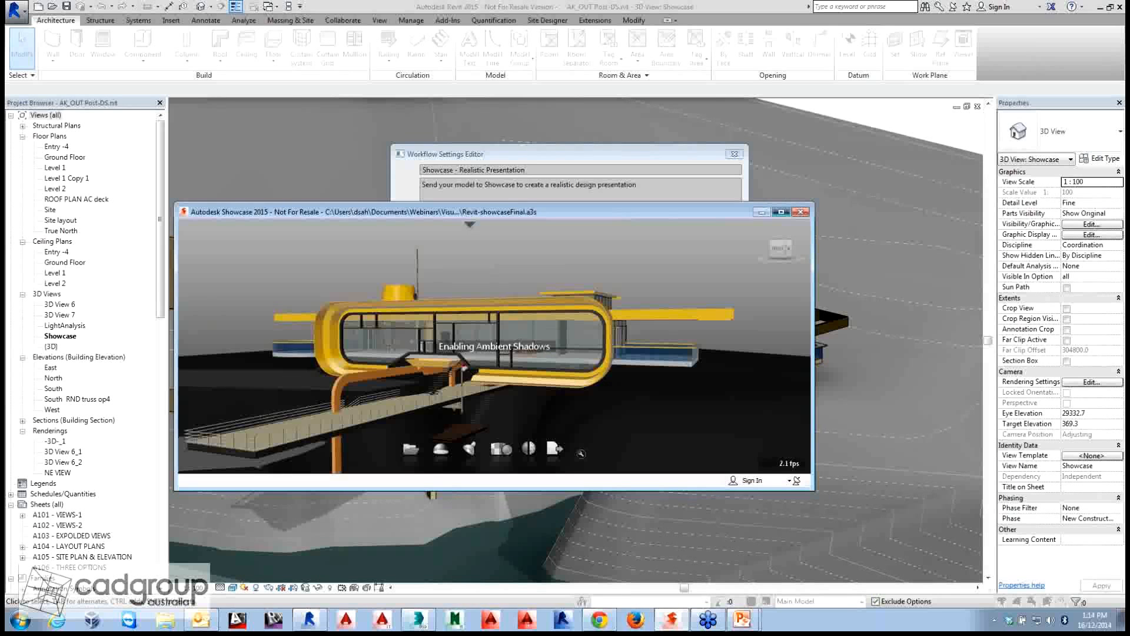
click(780, 212)
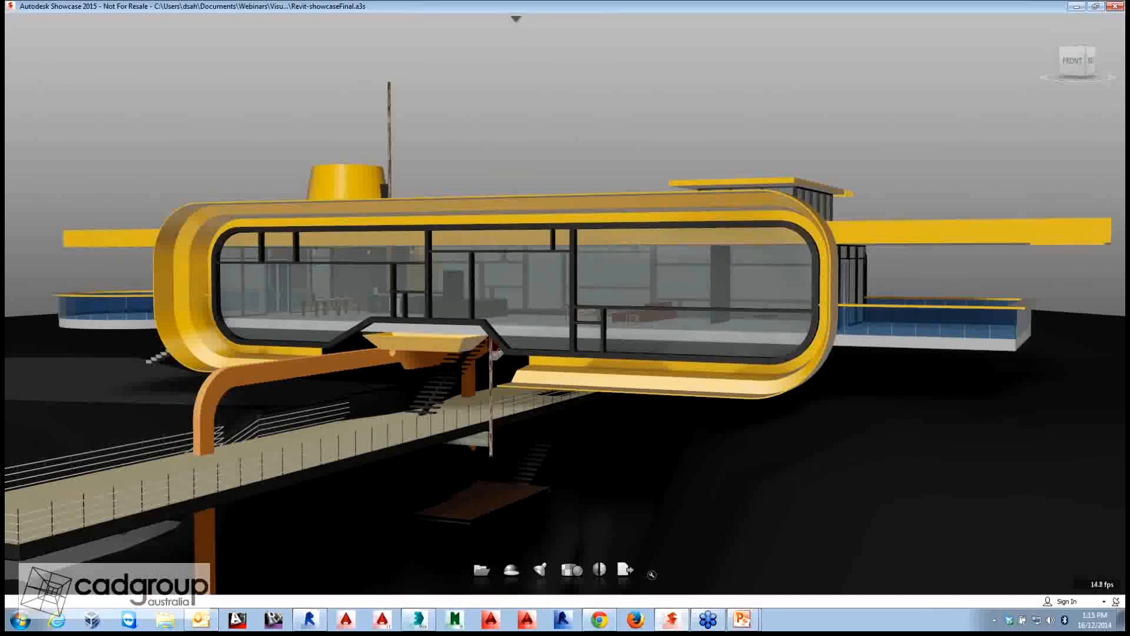
Step: Show the scene materials and material library, and select all objects that share the orange-yellow outer wall's material
key(m)
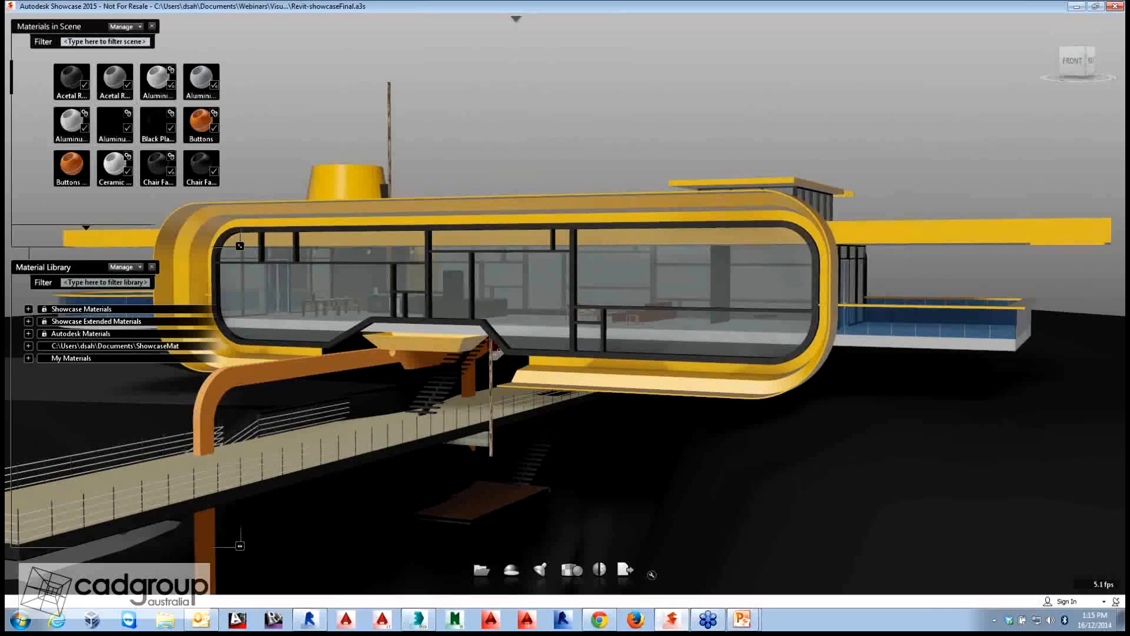
click(642, 209)
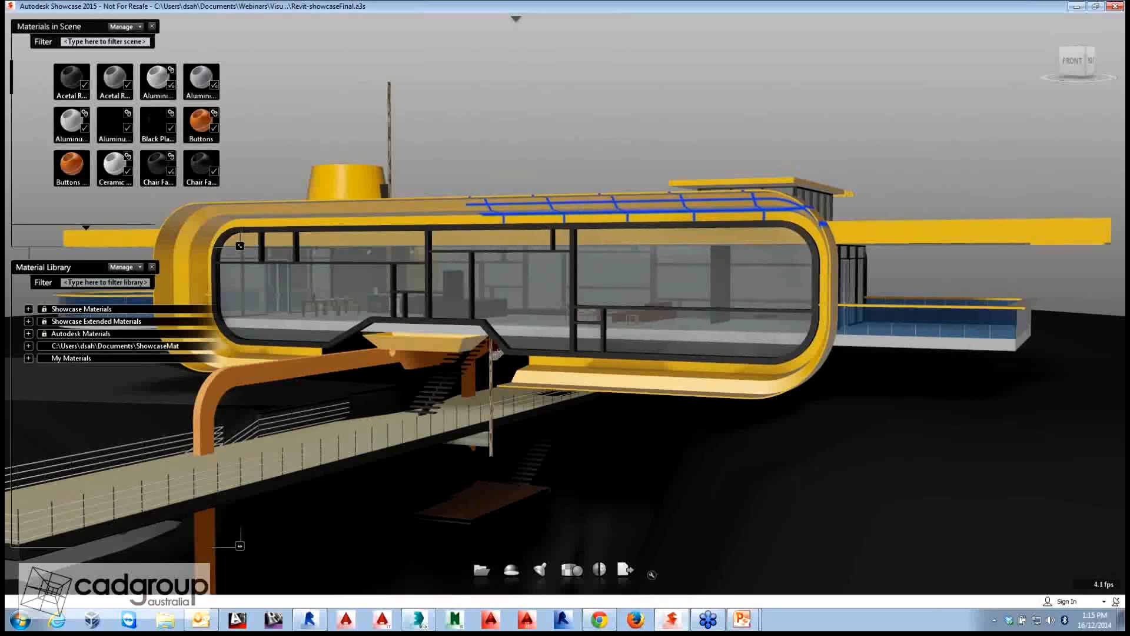
right_click(569, 203)
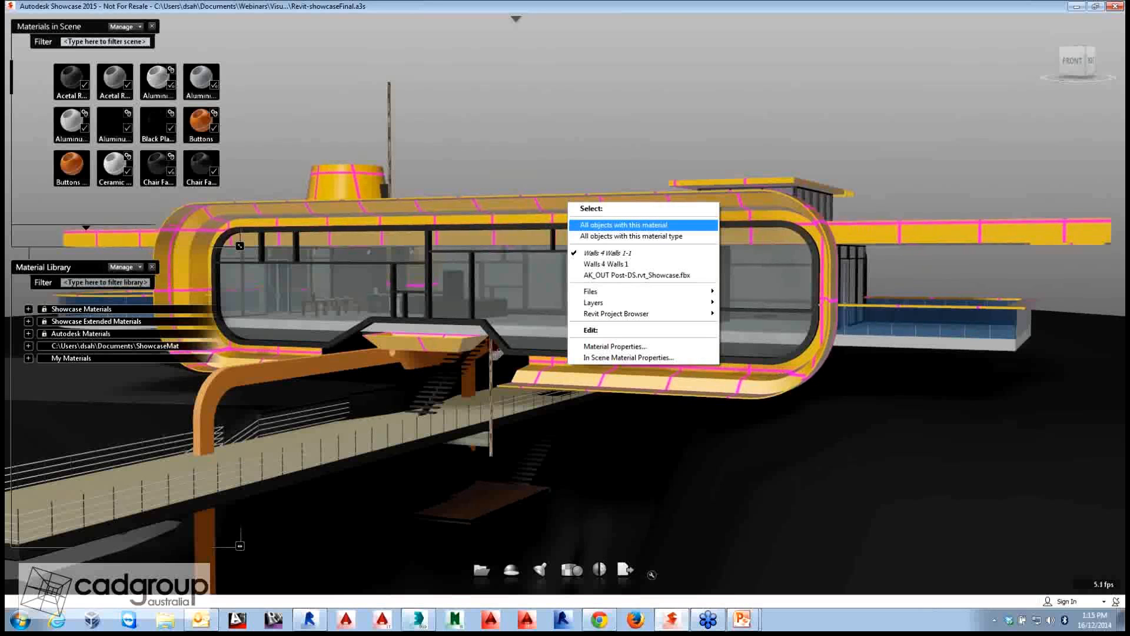
click(624, 224)
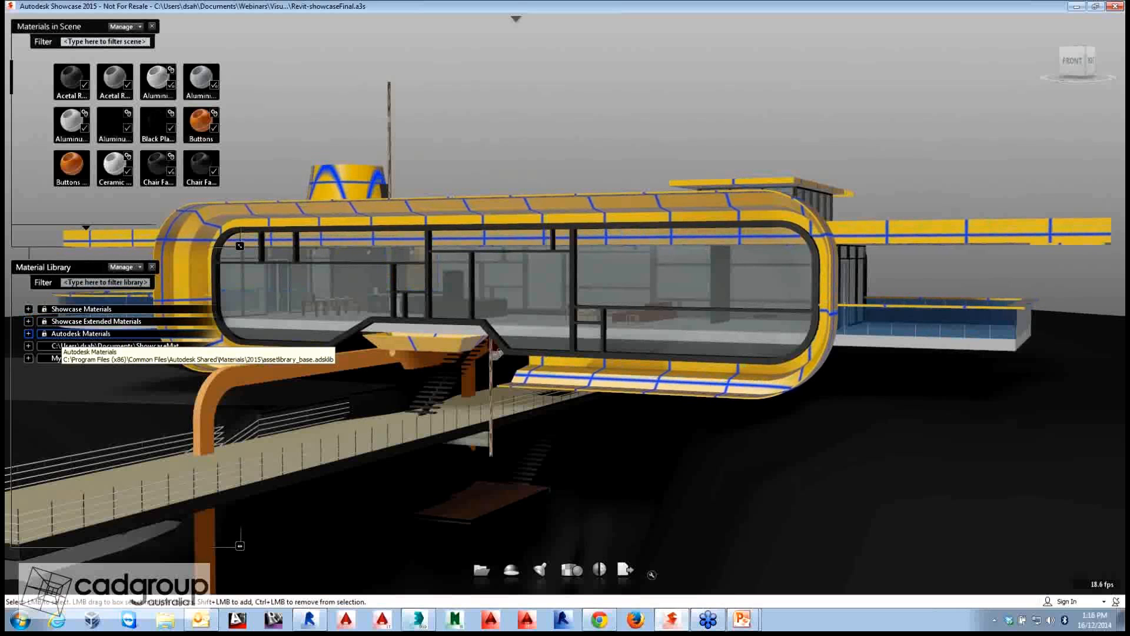
Step: Apply the Canary material from the Wall Paint/Matte category of Autodesk Materials to the selected objects
click(61, 335)
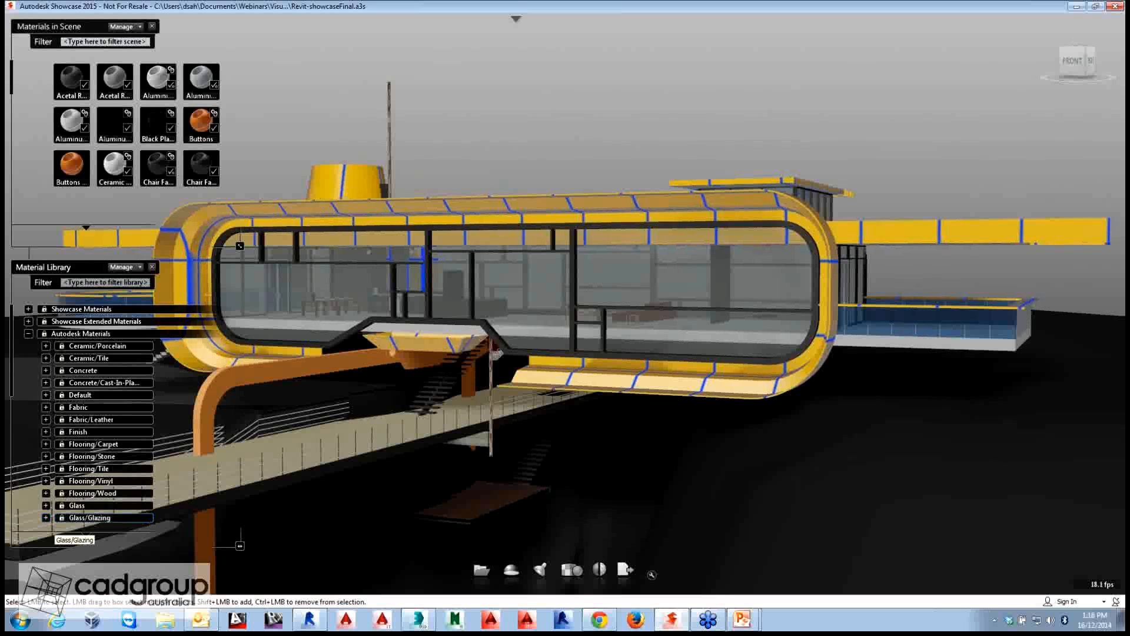
scroll(106, 518, down, 1)
scroll(106, 517, down, 3)
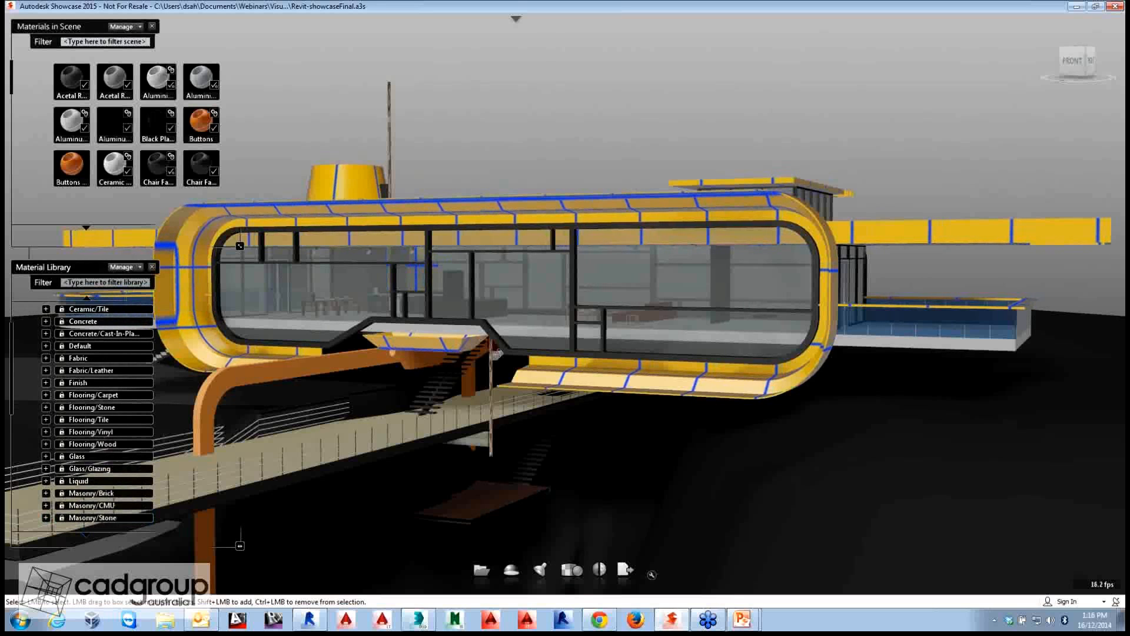
scroll(106, 517, down, 15)
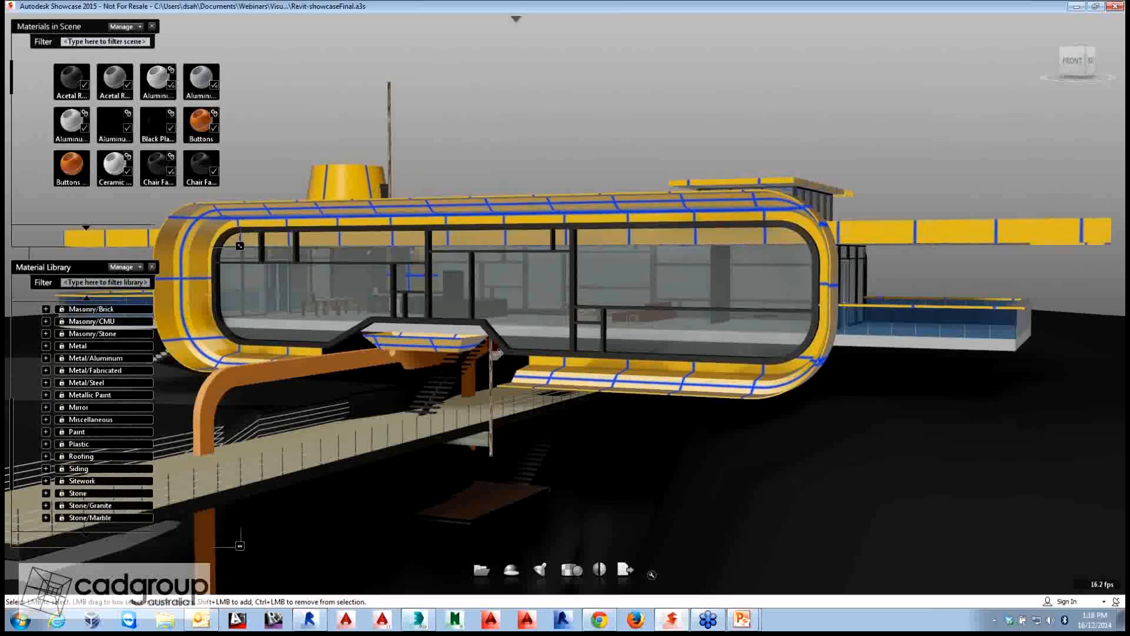
scroll(106, 517, down, 2)
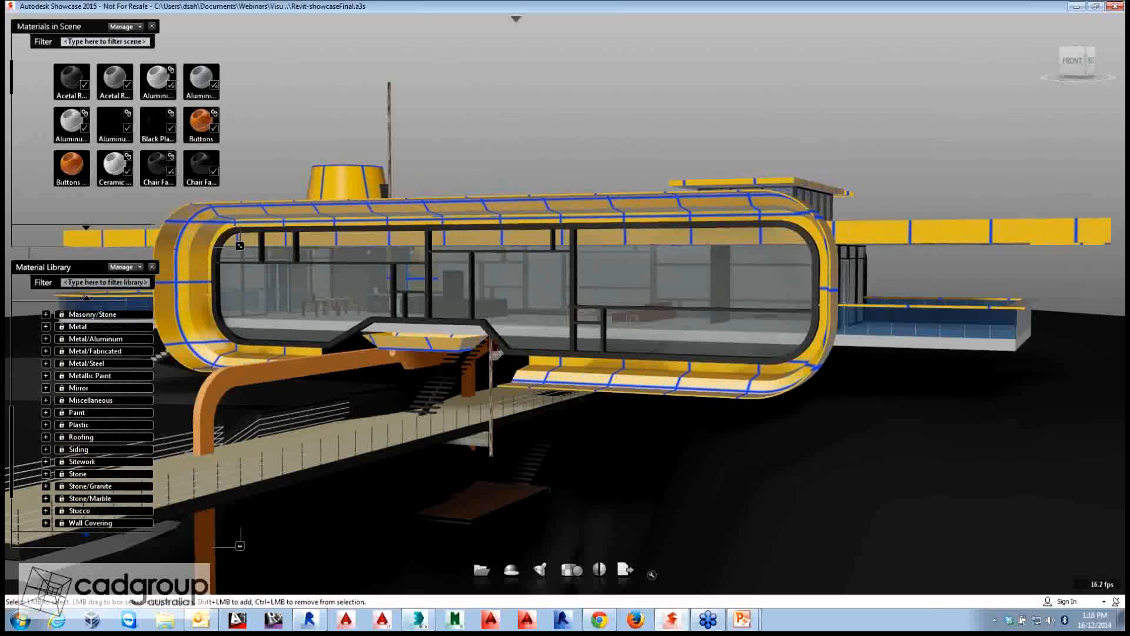
scroll(94, 418, down, 3)
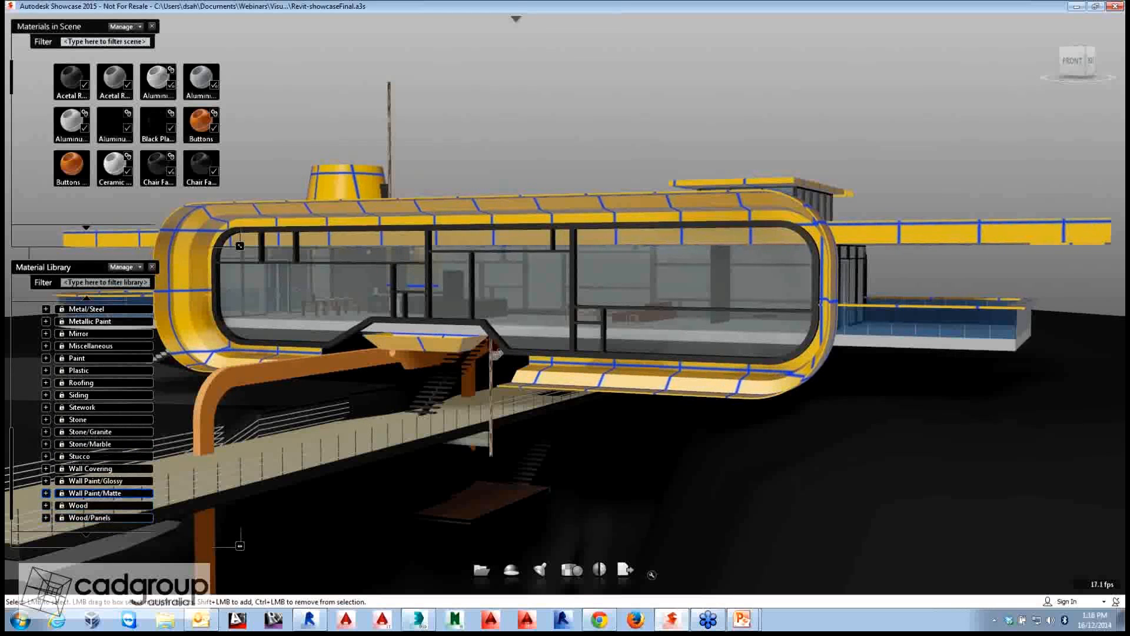
click(46, 453)
scroll(94, 418, down, 5)
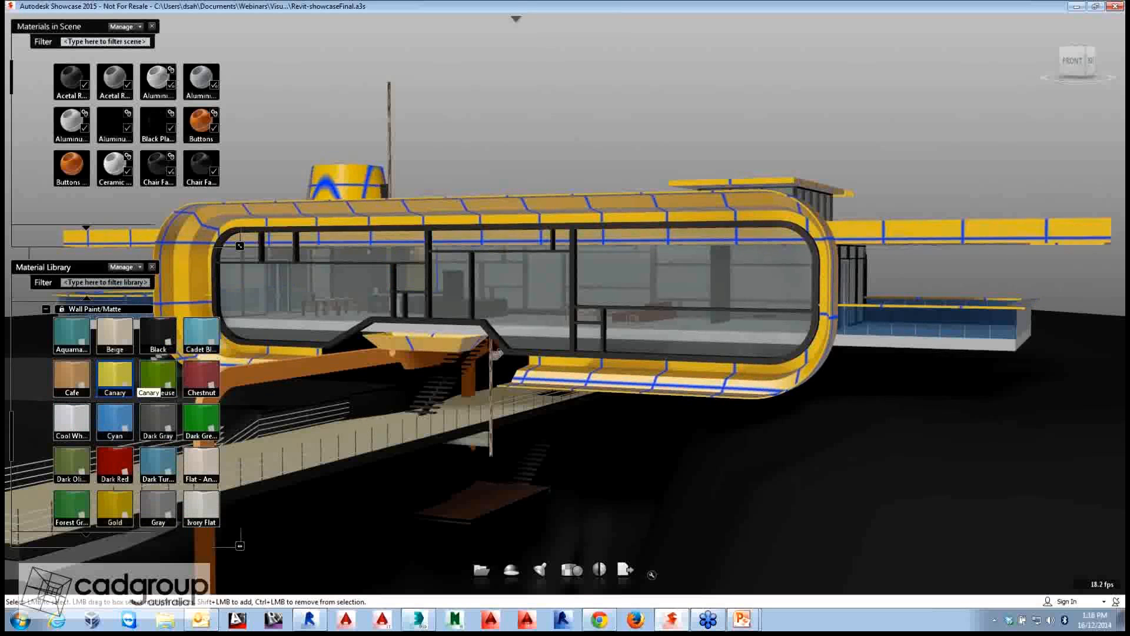
click(115, 377)
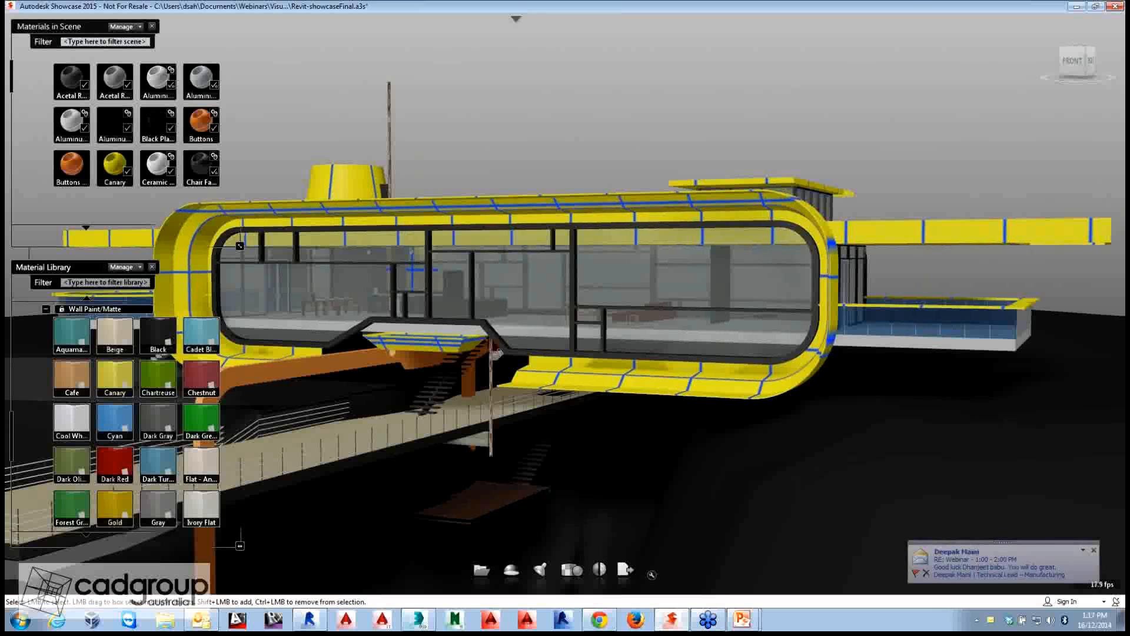
Step: Select the entrance walkway deck and apply the Beige material from Wall Paint/Matte to it
click(341, 444)
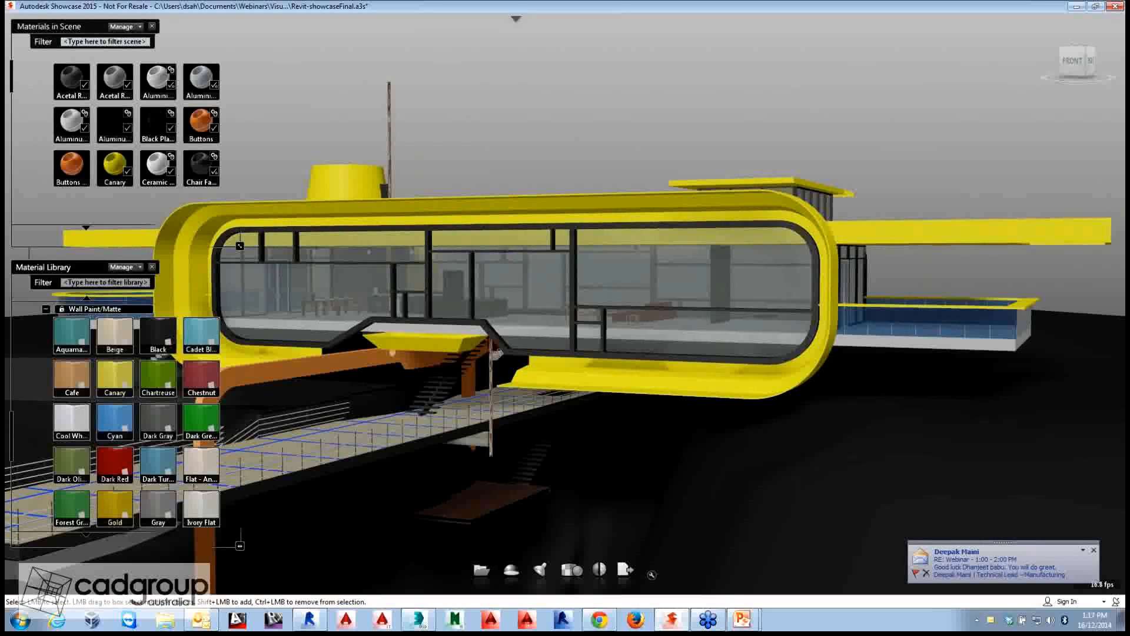
click(330, 442)
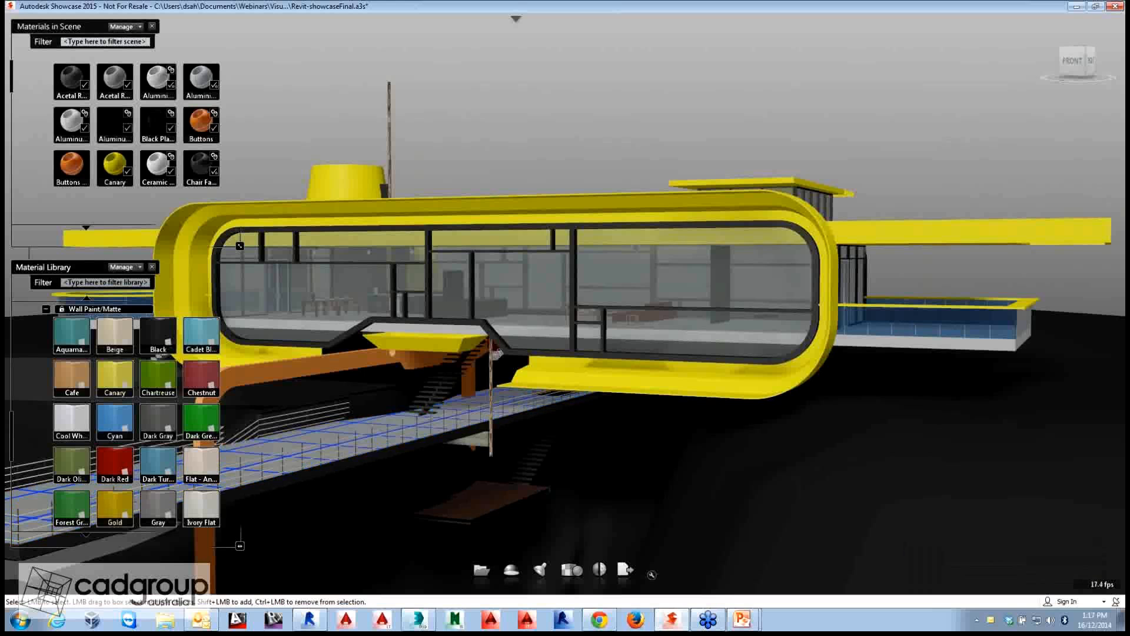
key(alt)
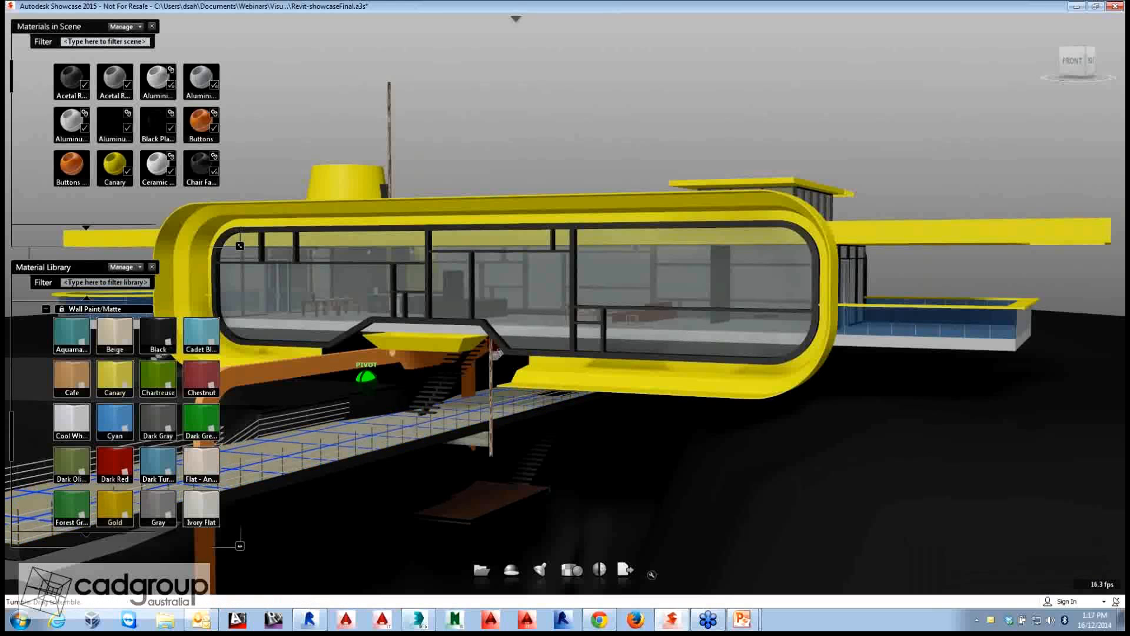
alt+drag(497, 353, 491, 400)
scroll(498, 359, down, 3)
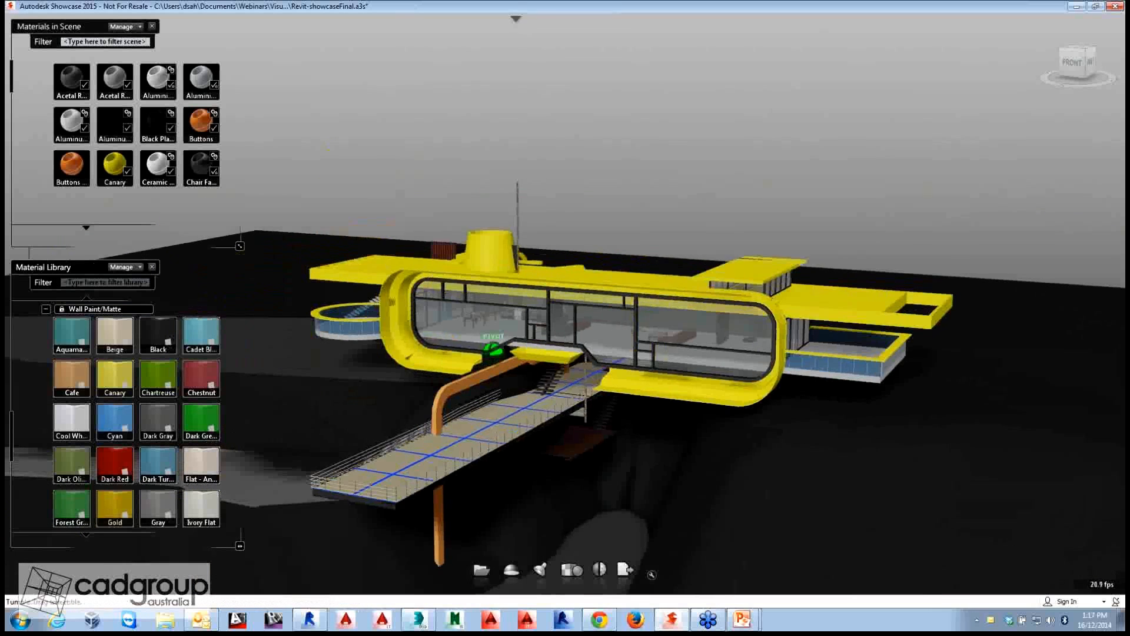
mouse_move(751, 336)
alt+mouse_down()
mouse_move(741, 354)
mouse_move(732, 344)
alt+mouse_up()
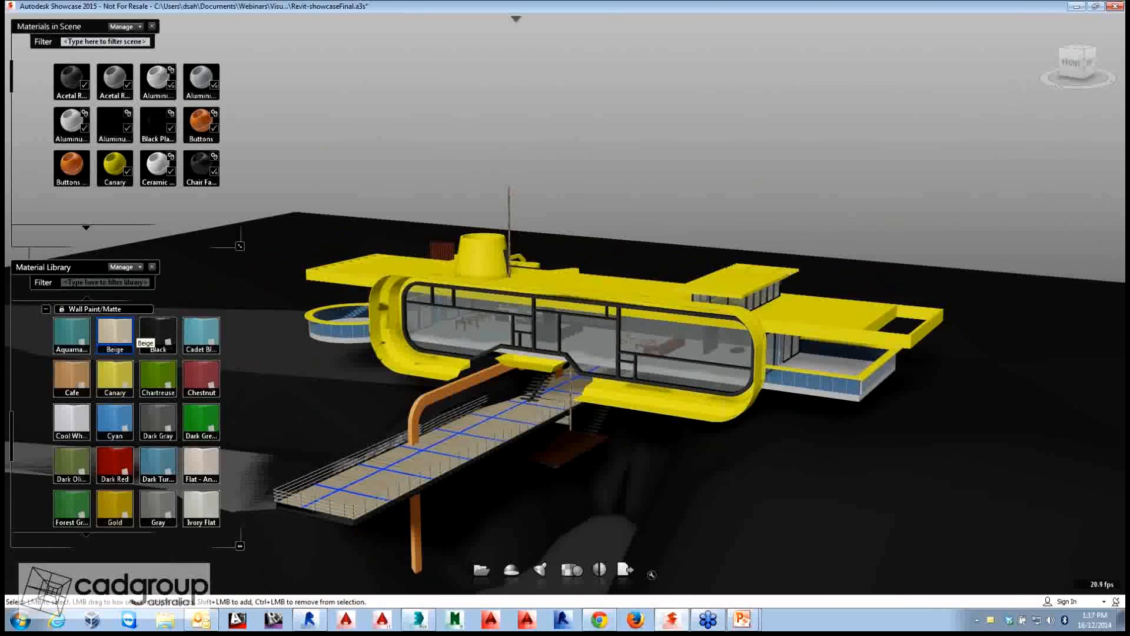
drag(133, 336, 383, 465)
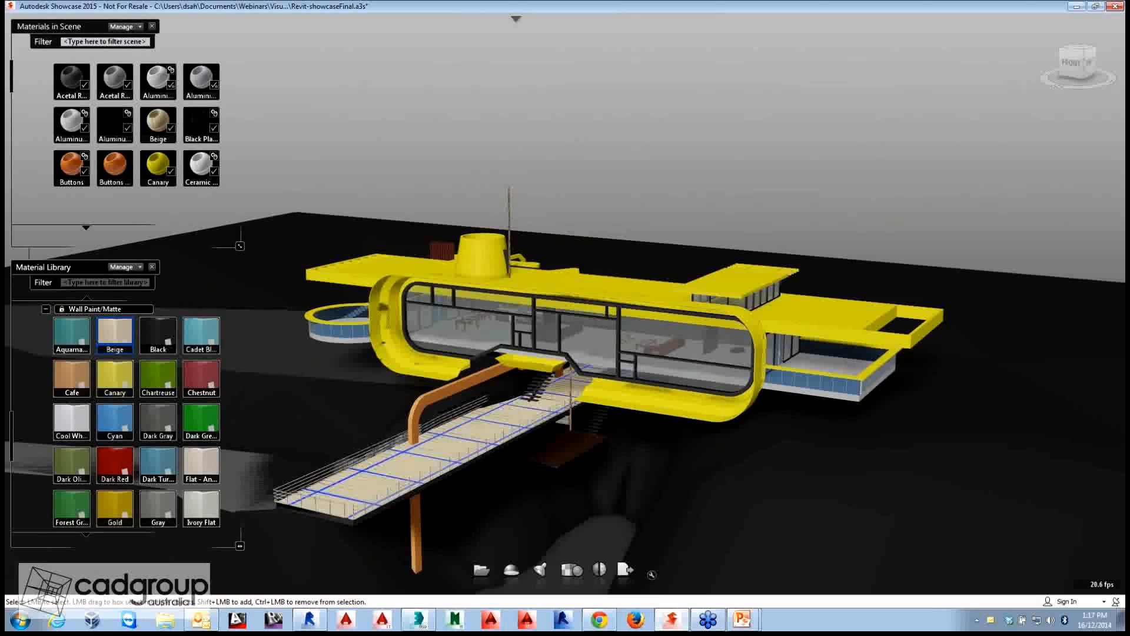
Step: Show the environment libraries and the lighting adjustment, and set the brightness level close to its maximum
middle_drag(493, 353, 481, 347)
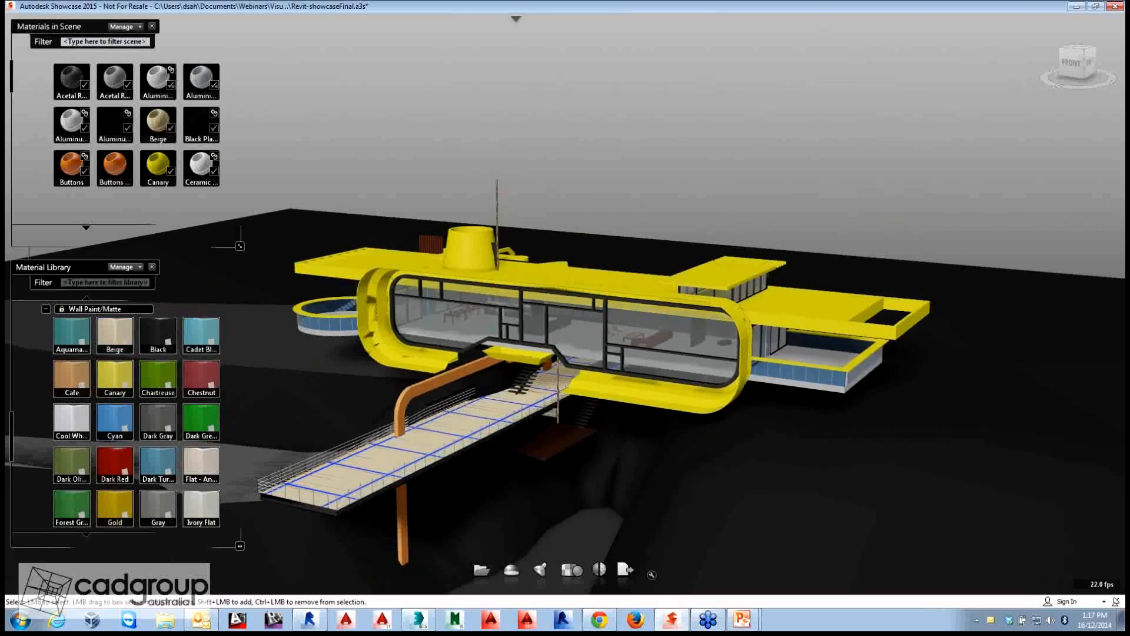
middle_drag(512, 345, 488, 343)
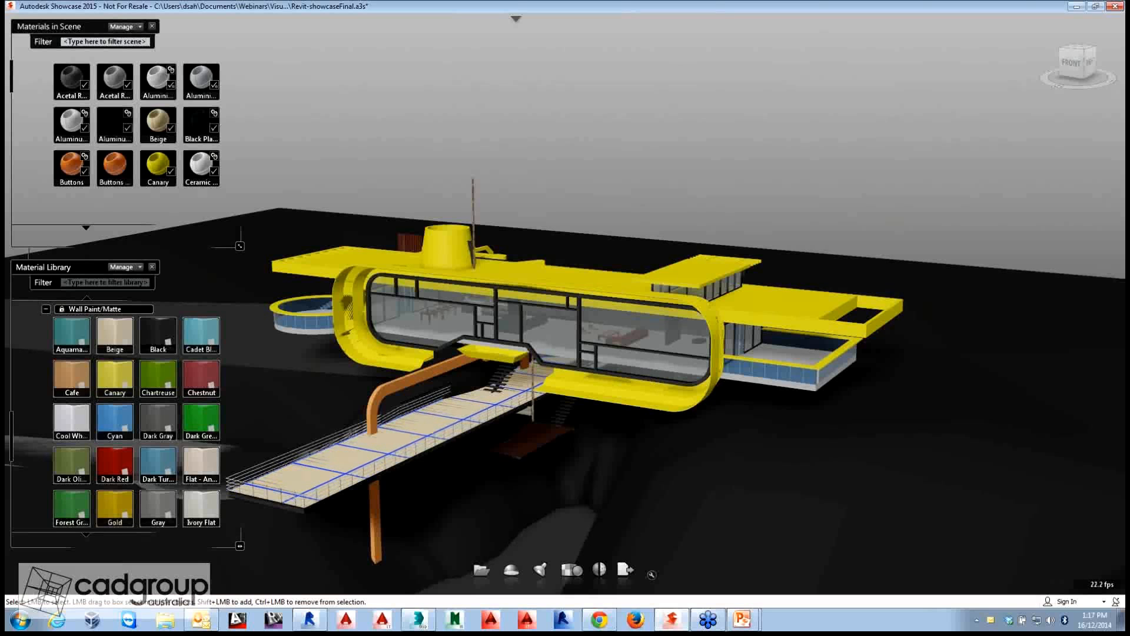
key(e)
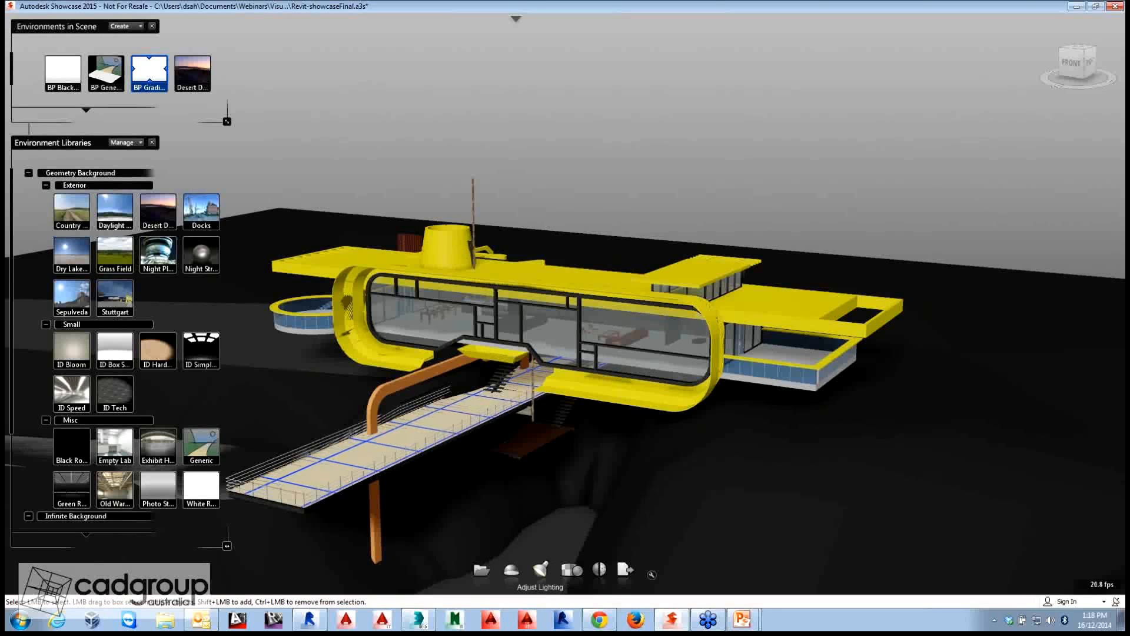
click(540, 568)
drag(651, 513, 652, 513)
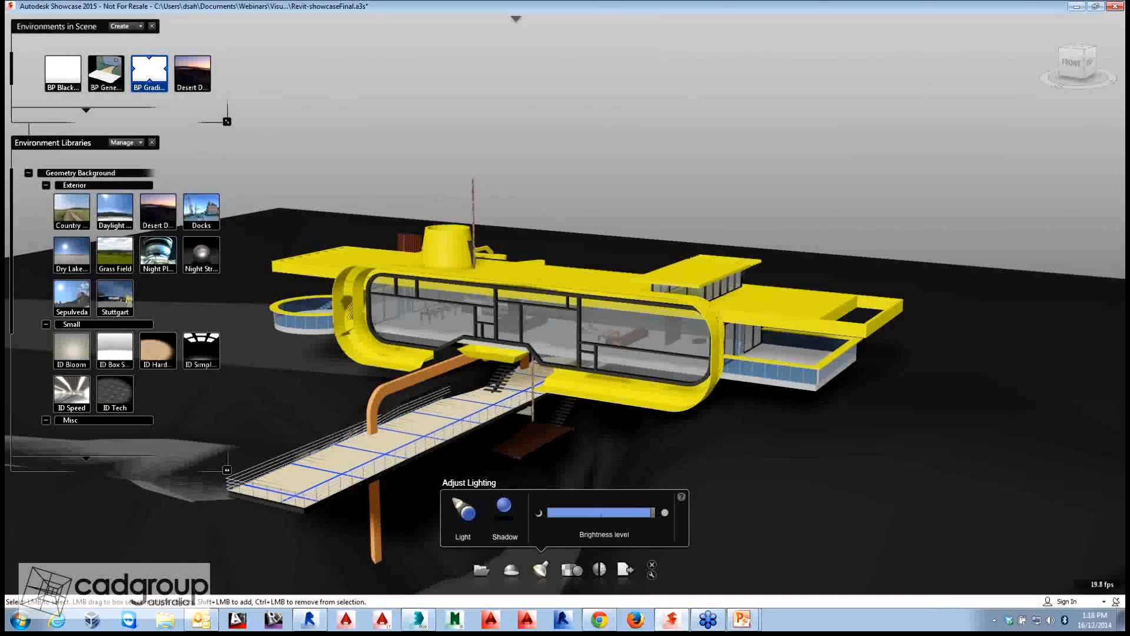
Step: Reposition the environment light to change the direction from which it falls on the house
click(463, 515)
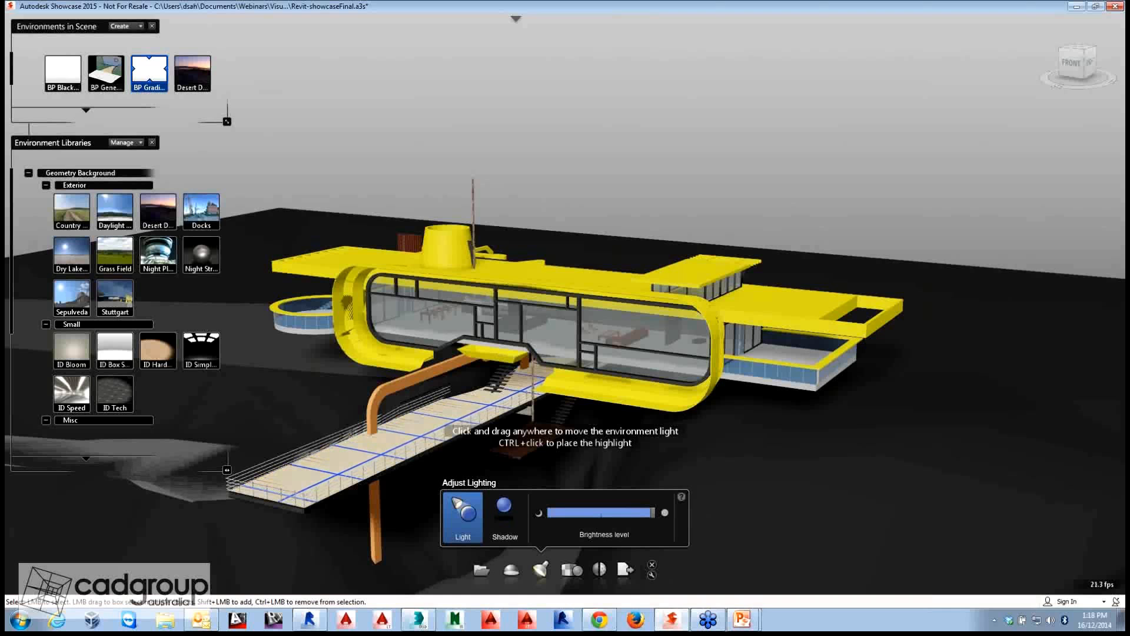
drag(565, 365, 512, 373)
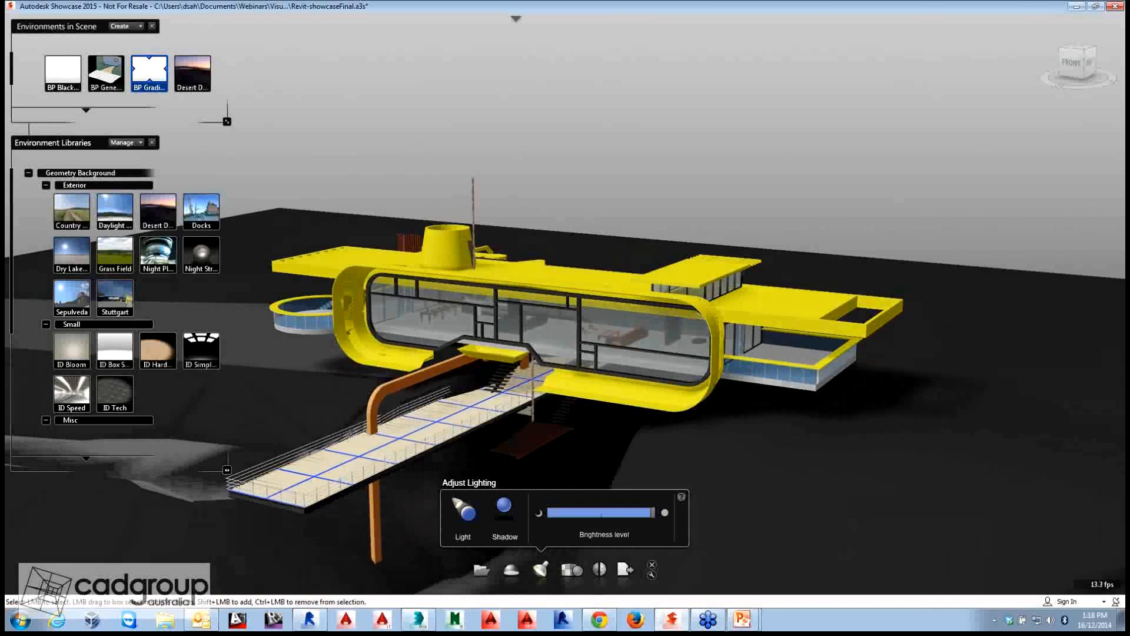
drag(463, 510, 507, 510)
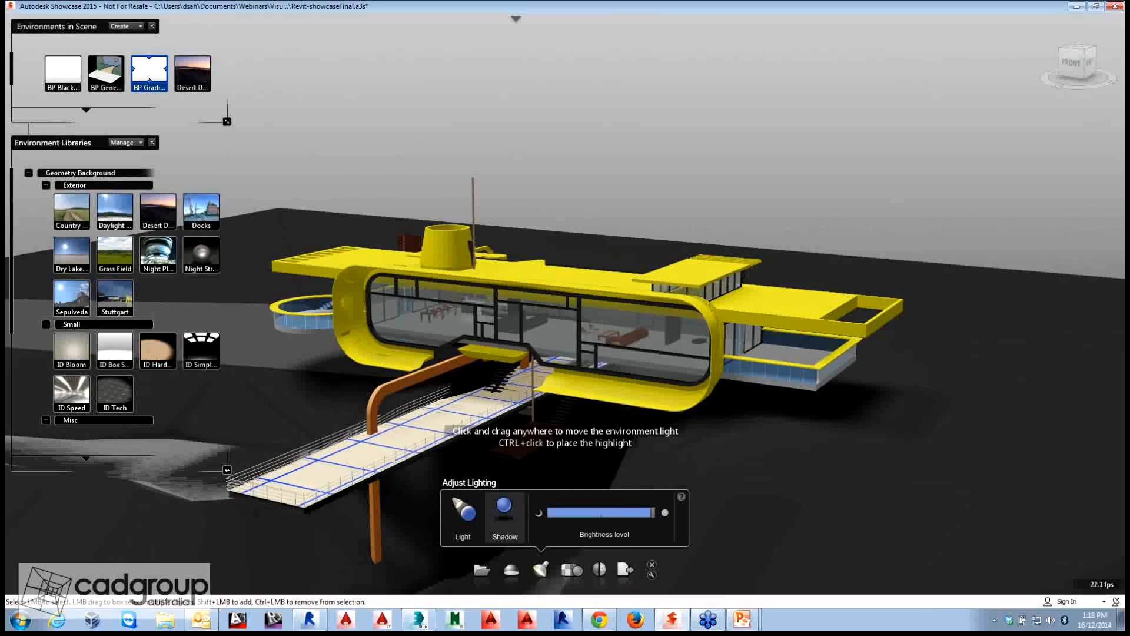
Step: Reposition the shadow on the ground near the house and finish the lighting adjustment
click(503, 510)
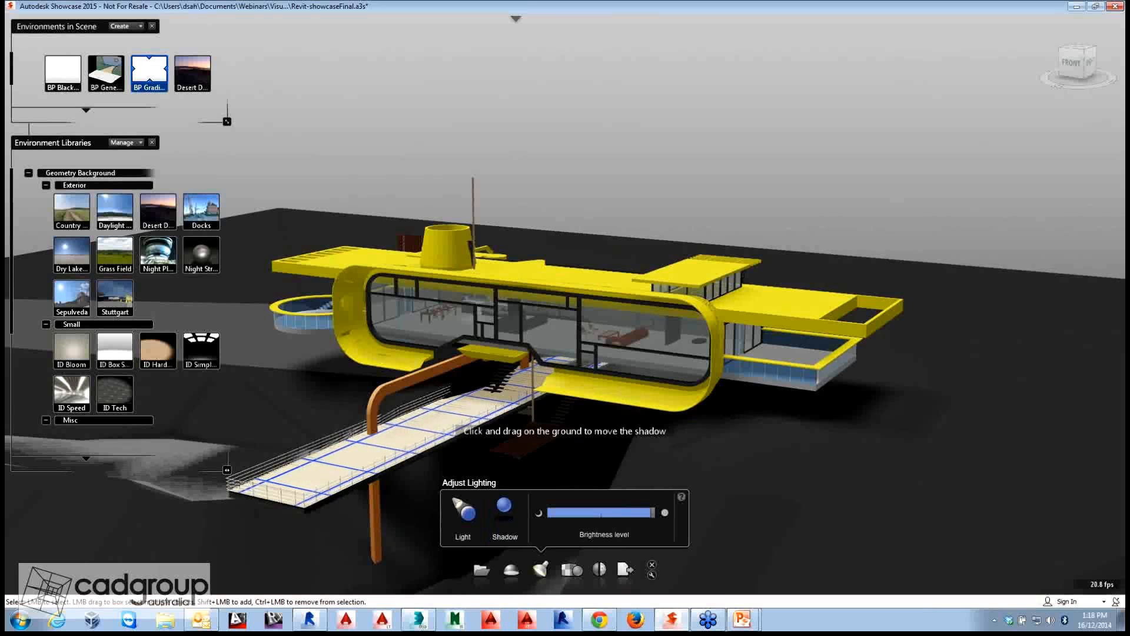
drag(735, 459, 824, 485)
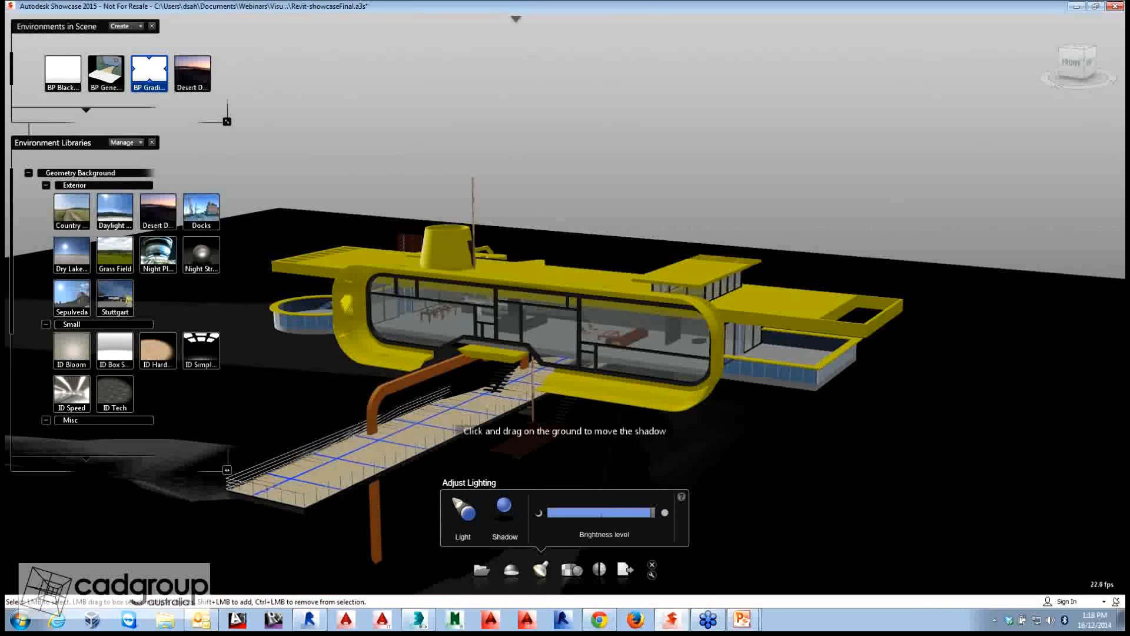
key(Escape)
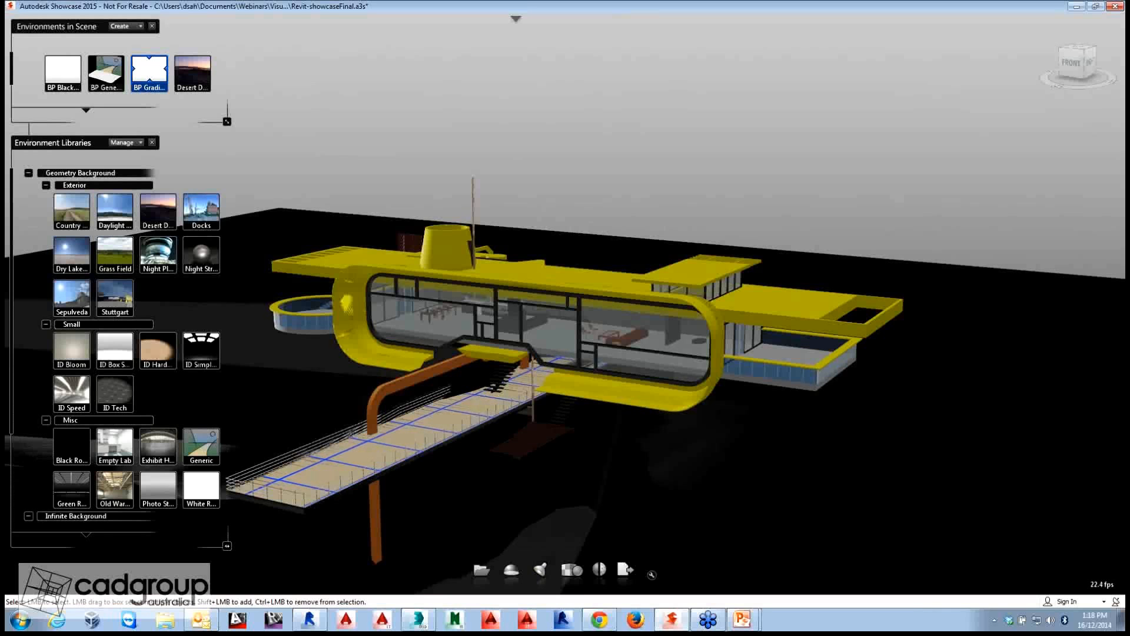
Step: Select all objects sharing the yellow facade material and apply an orange-gold material already in the scene to them
right_click(569, 283)
click(623, 298)
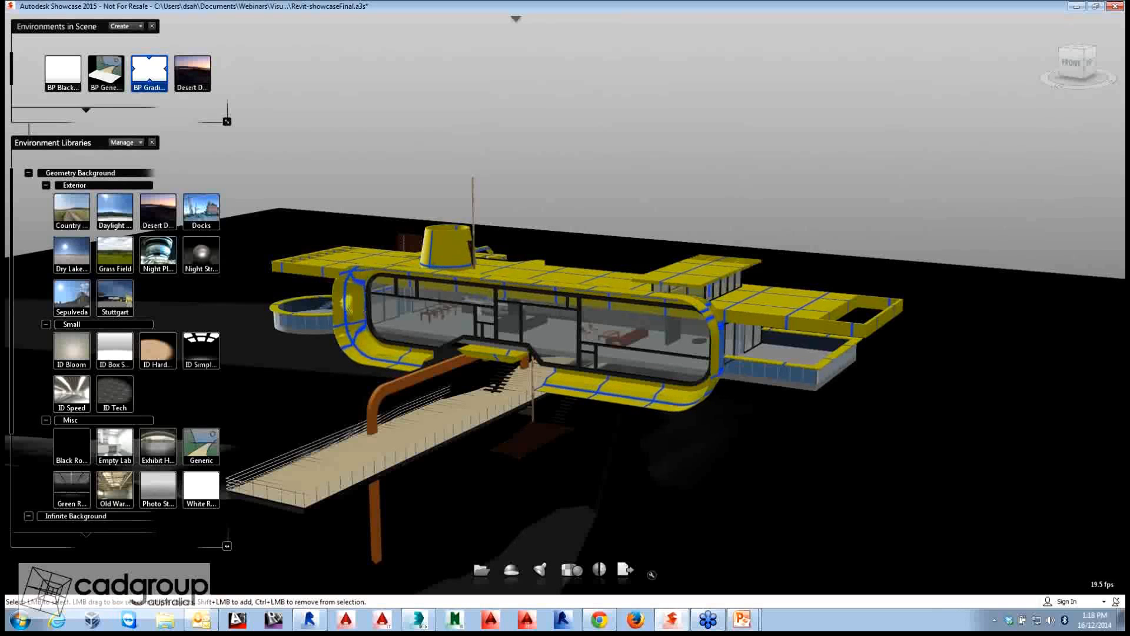
key(m)
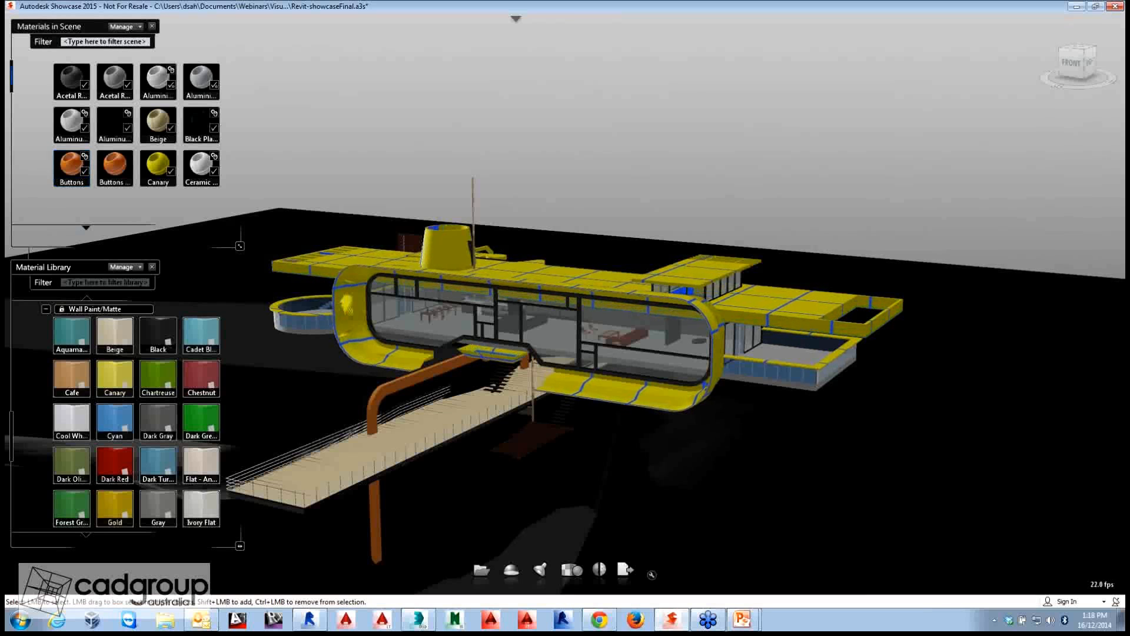
scroll(72, 167, down, 10)
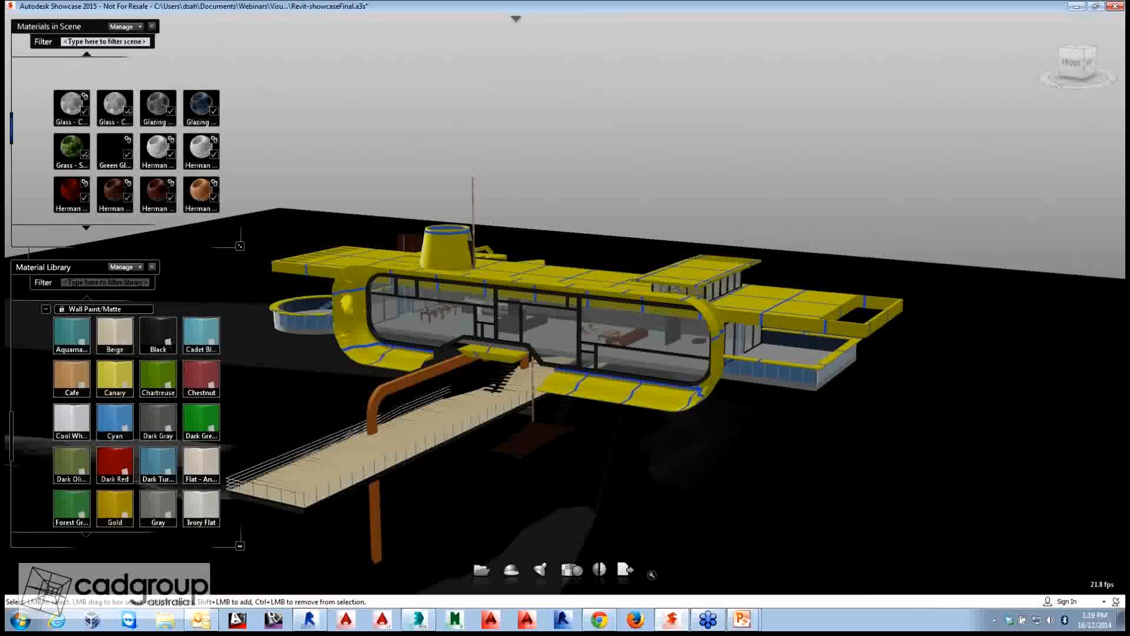
scroll(74, 97, down, 3)
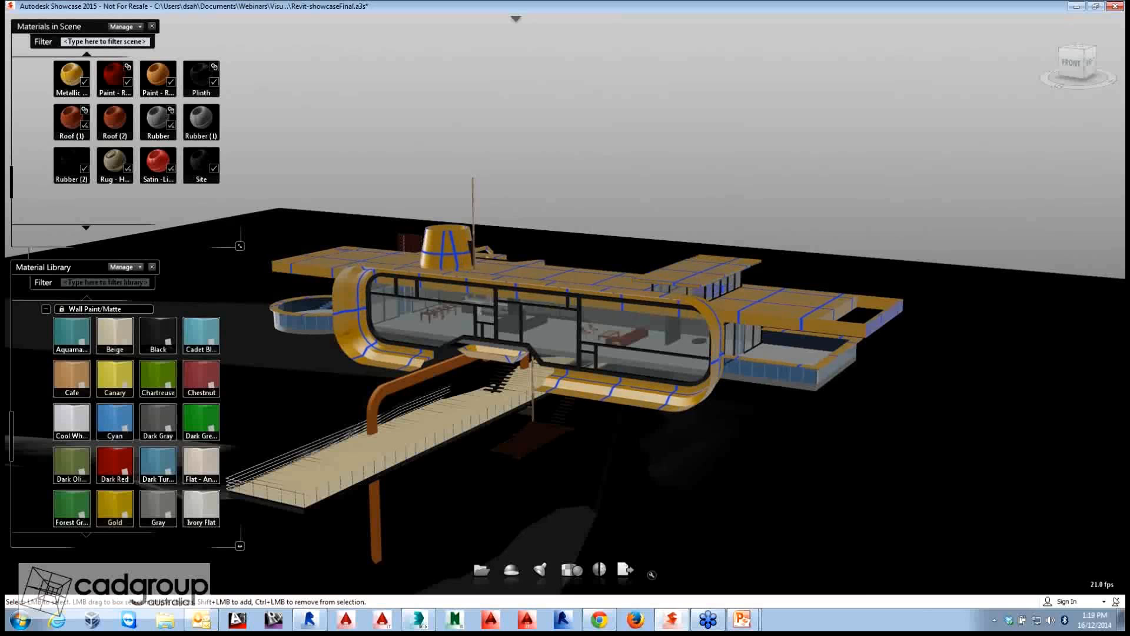
key(m)
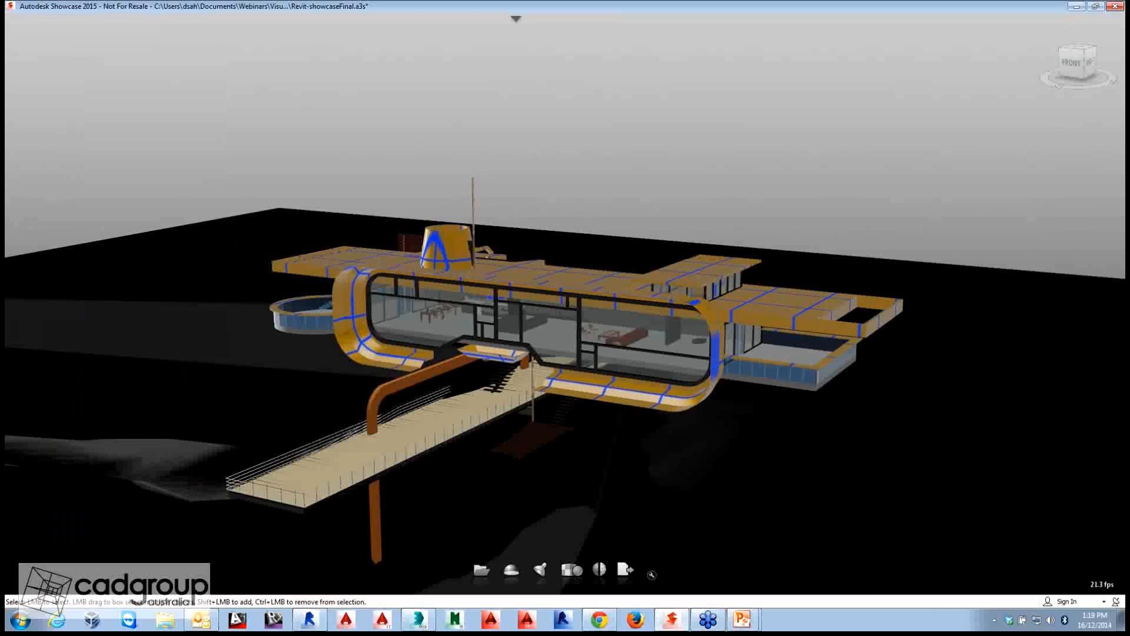
Step: Make Desert Dawn Road the active environment and open its lighting and background properties
key(e)
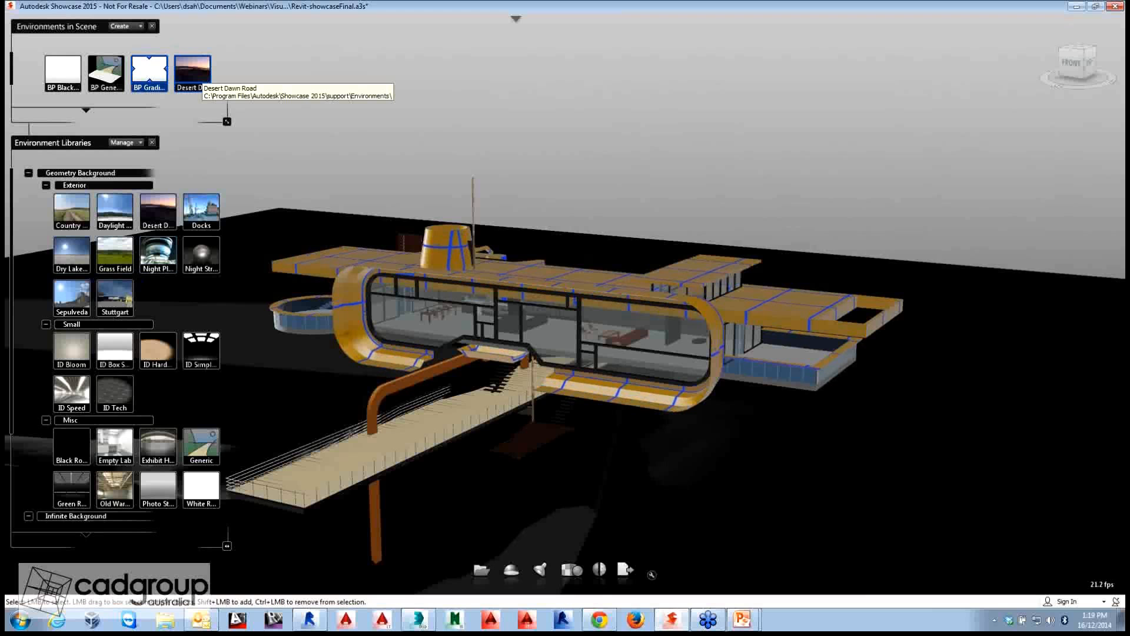
click(196, 73)
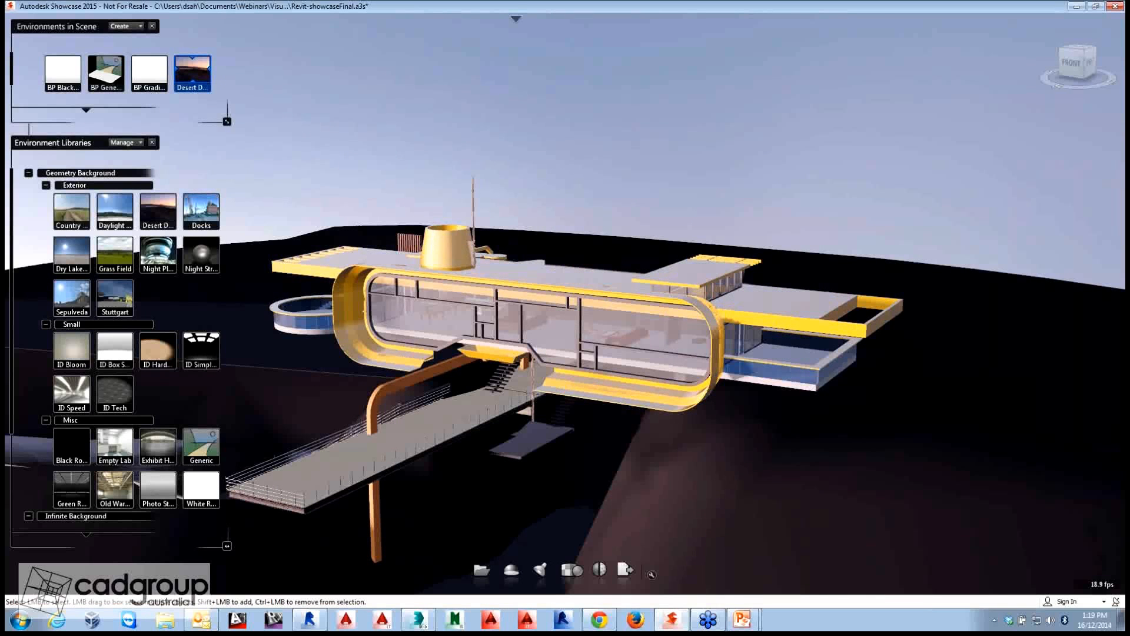
right_click(197, 77)
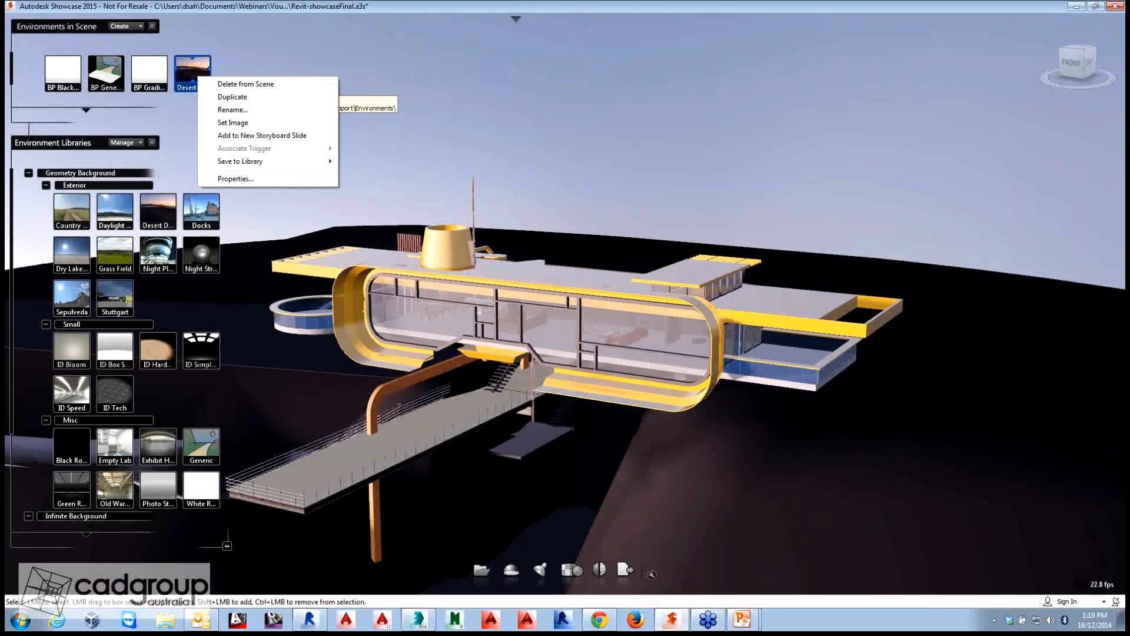
click(236, 179)
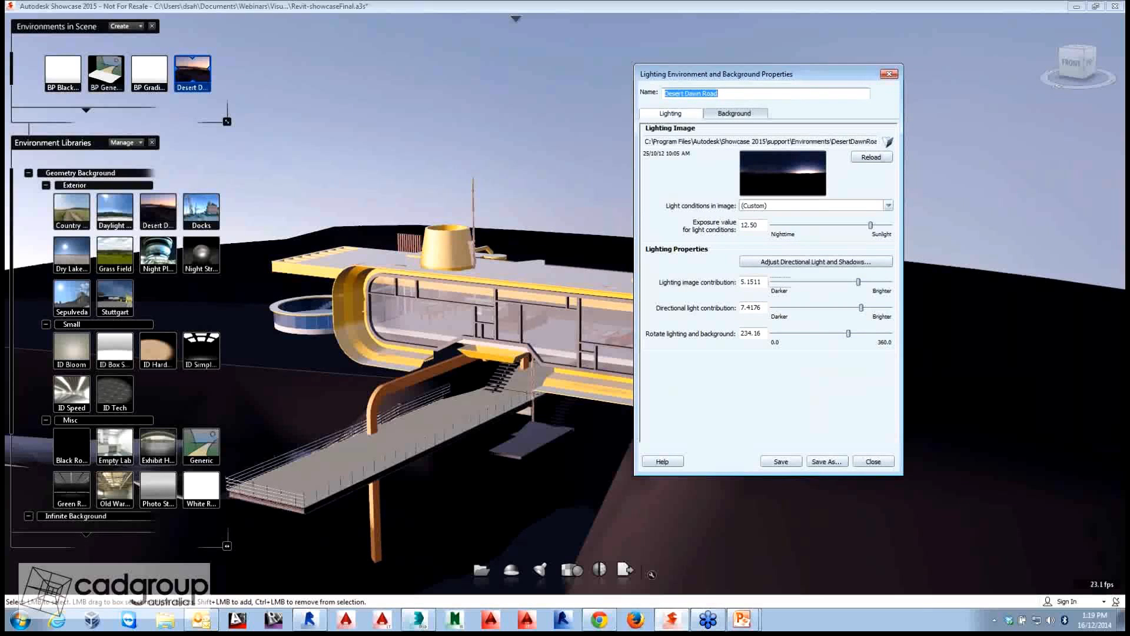
Step: Set the lighting image contribution to 2.2880, directional light contribution to 19.3553 and lighting and background rotation to 259.36, and hide the environments
drag(858, 282, 851, 282)
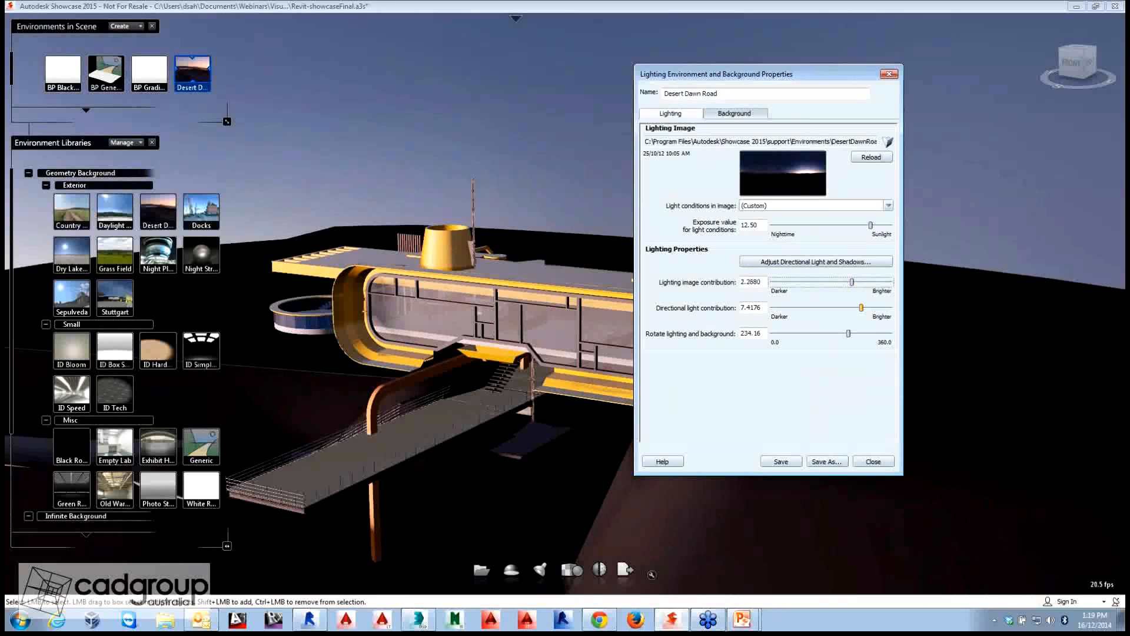
drag(861, 307, 856, 334)
click(848, 333)
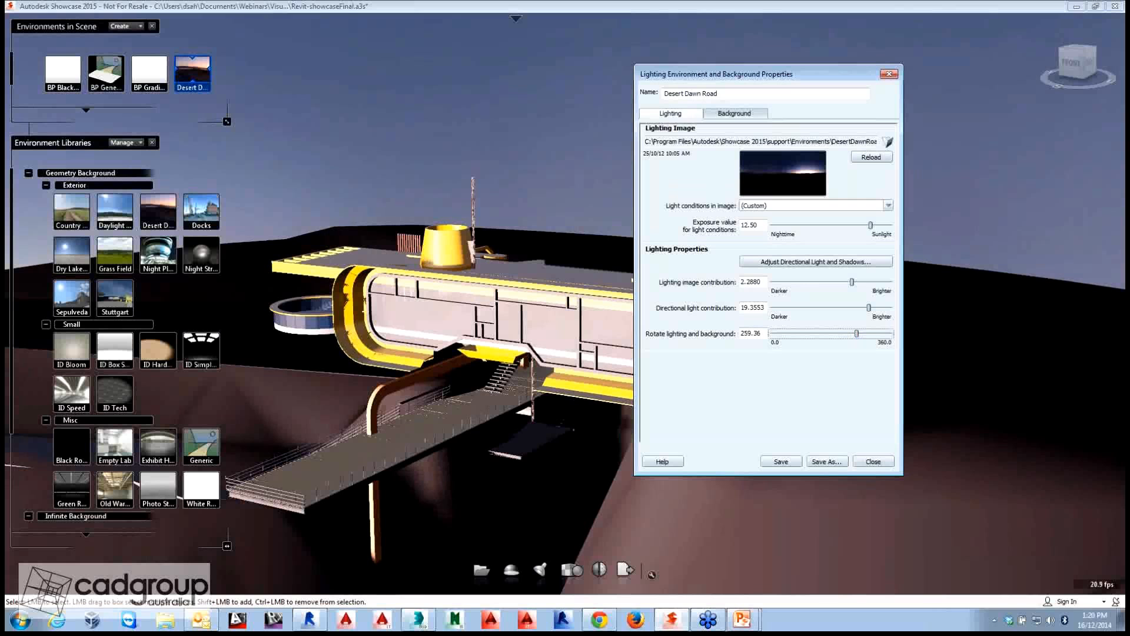
key(Escape)
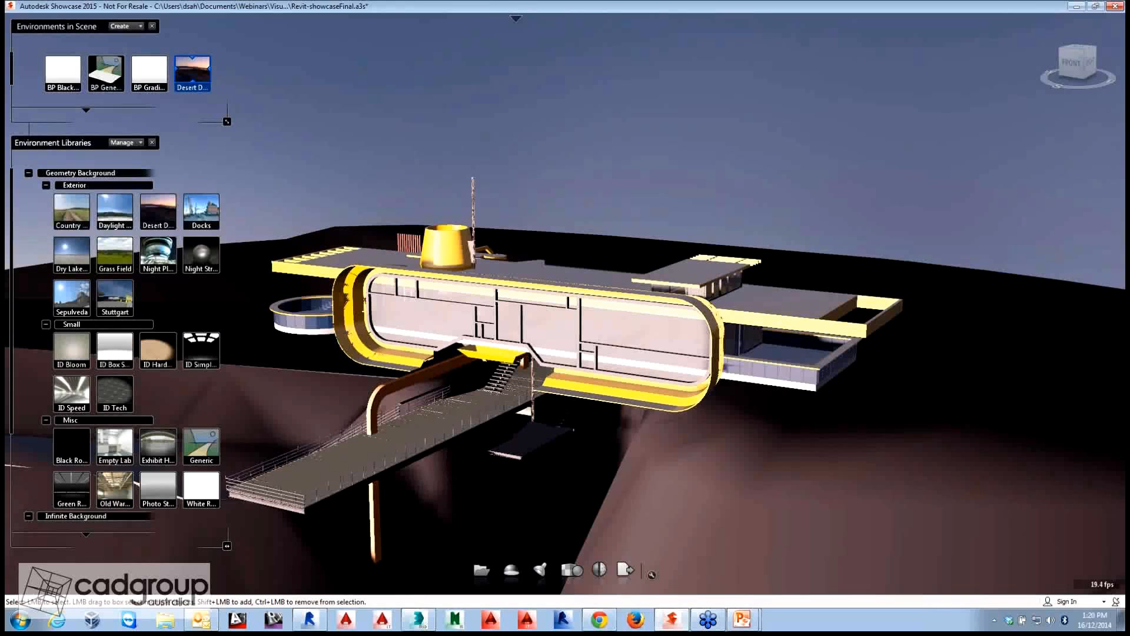
key(e)
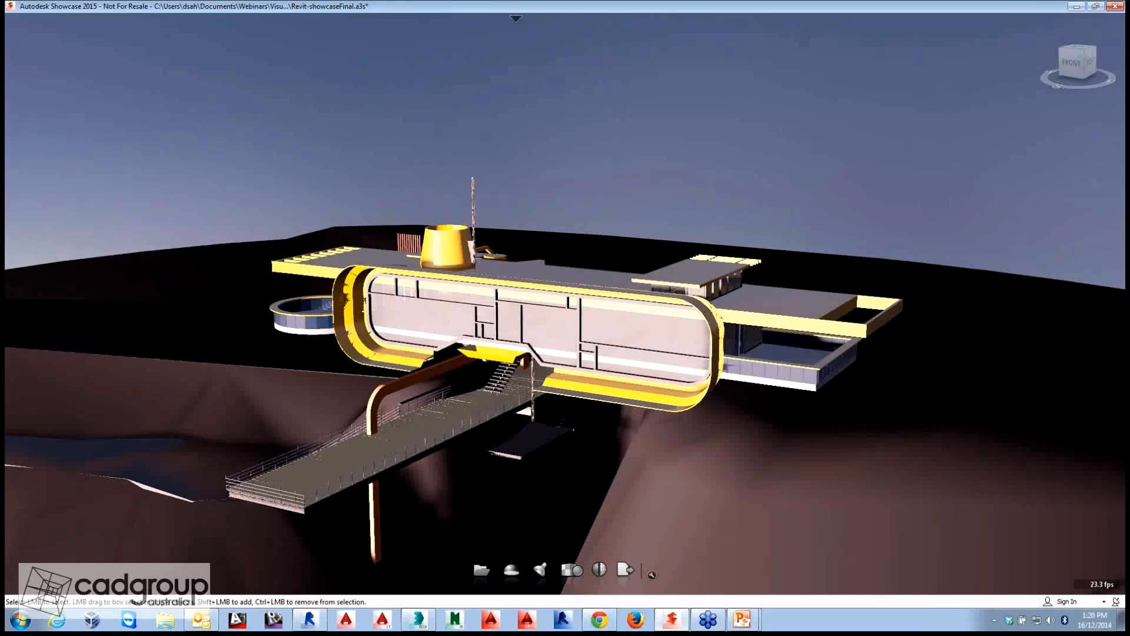
Step: Apply the No Shadows visual style and switch the scene back to the BP gradient environment
key(v)
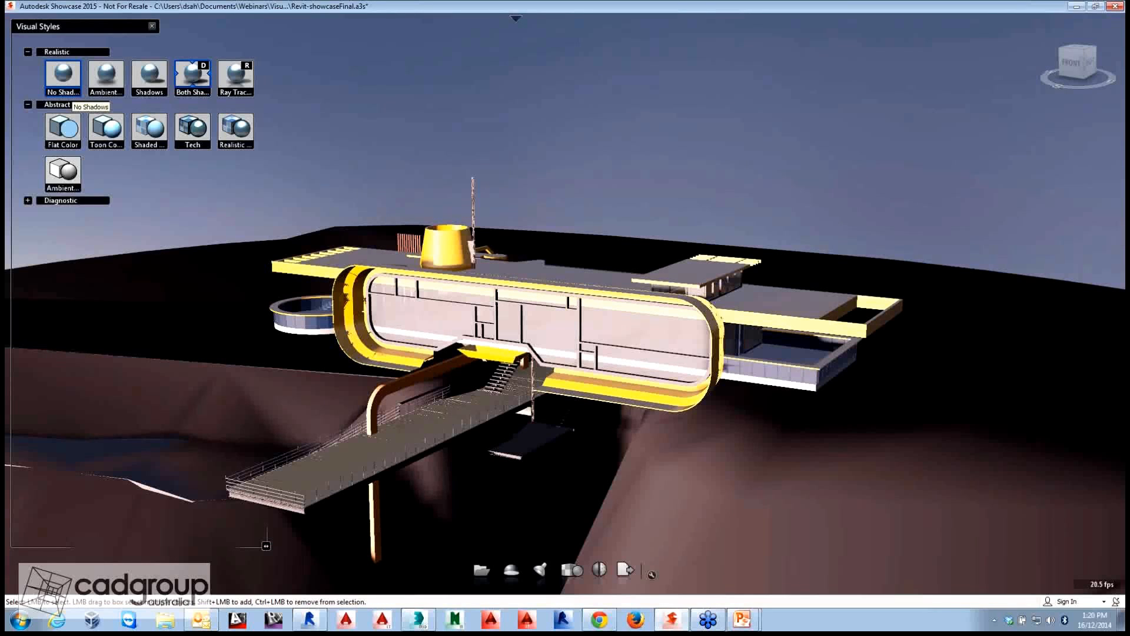
click(65, 82)
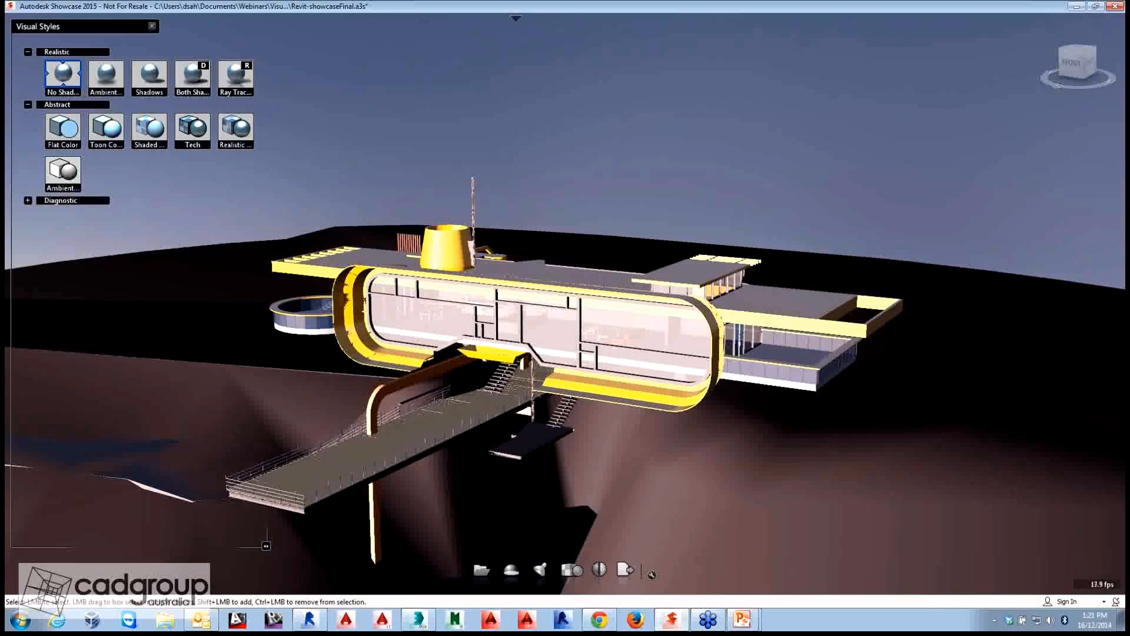
key(e)
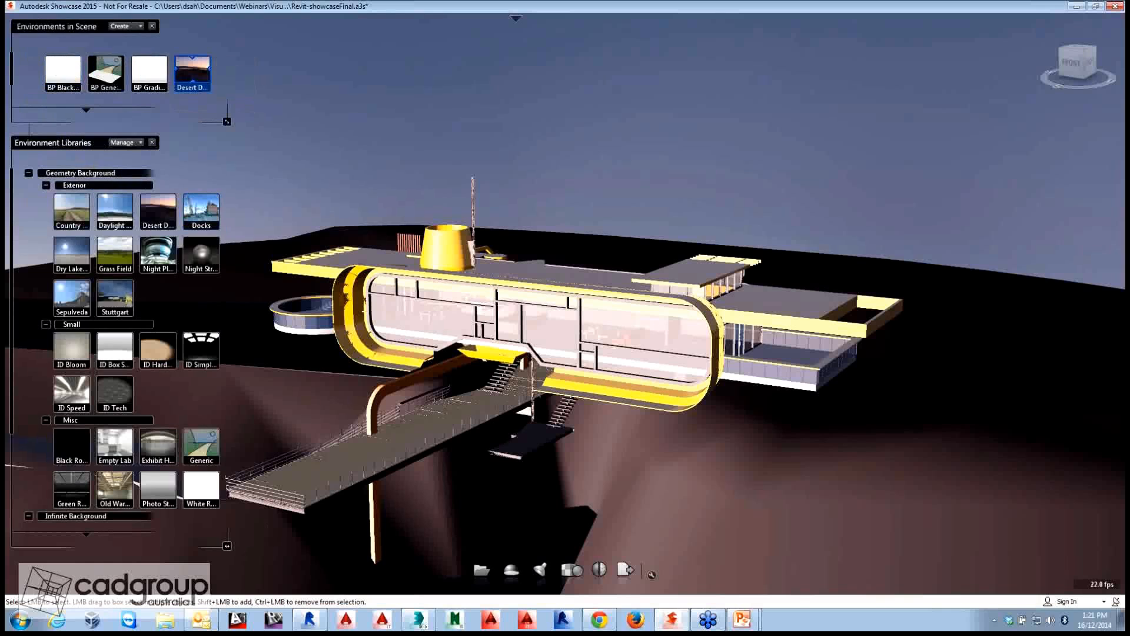
click(149, 74)
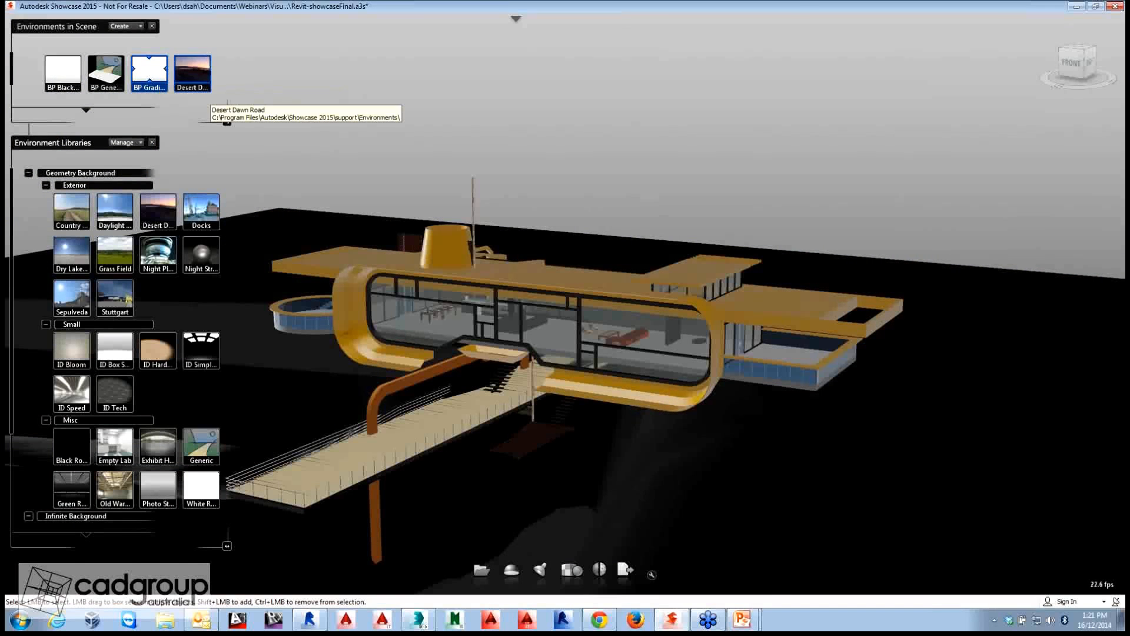
key(e)
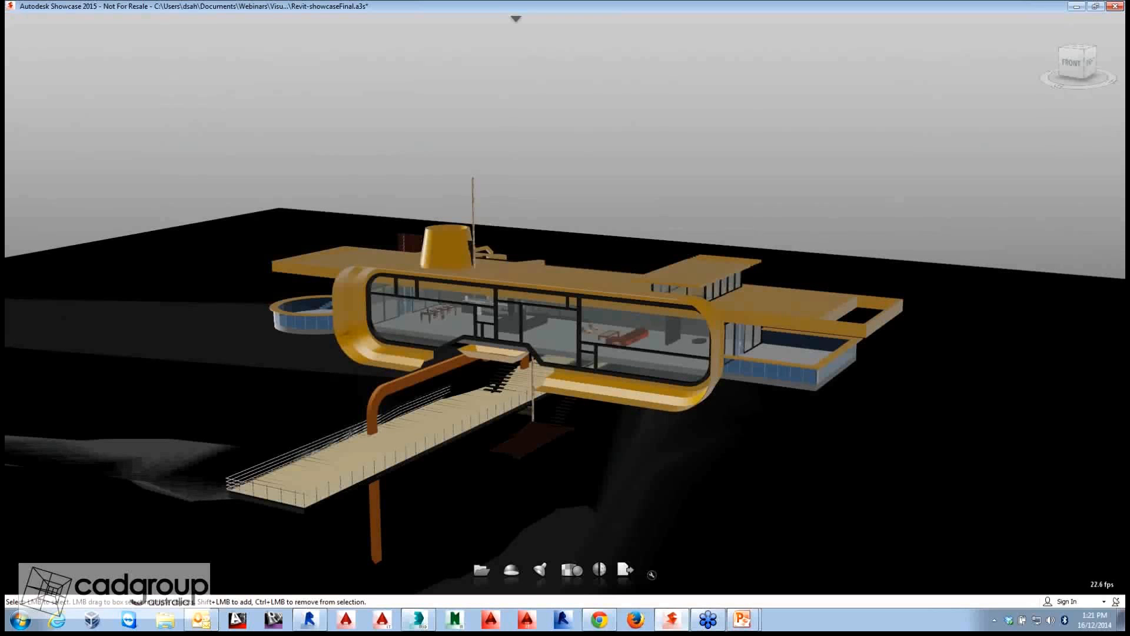
Step: Preview visual styles such as Ambient Shadows, Toon Color and Ray Tracing, and apply the realistic style with both shadows
key(v)
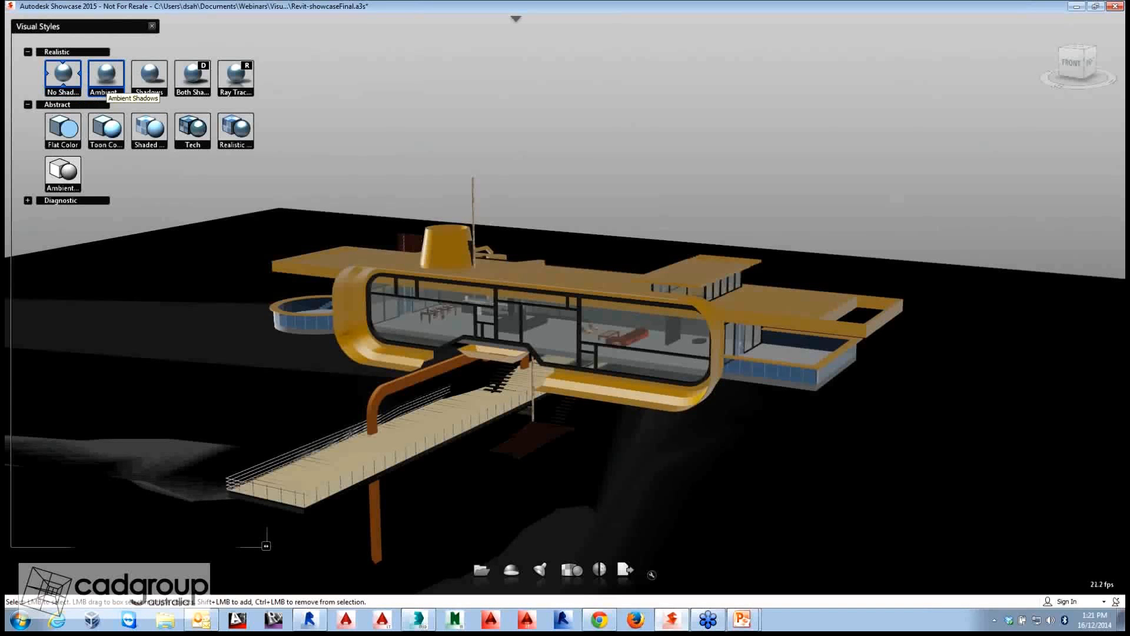
click(106, 77)
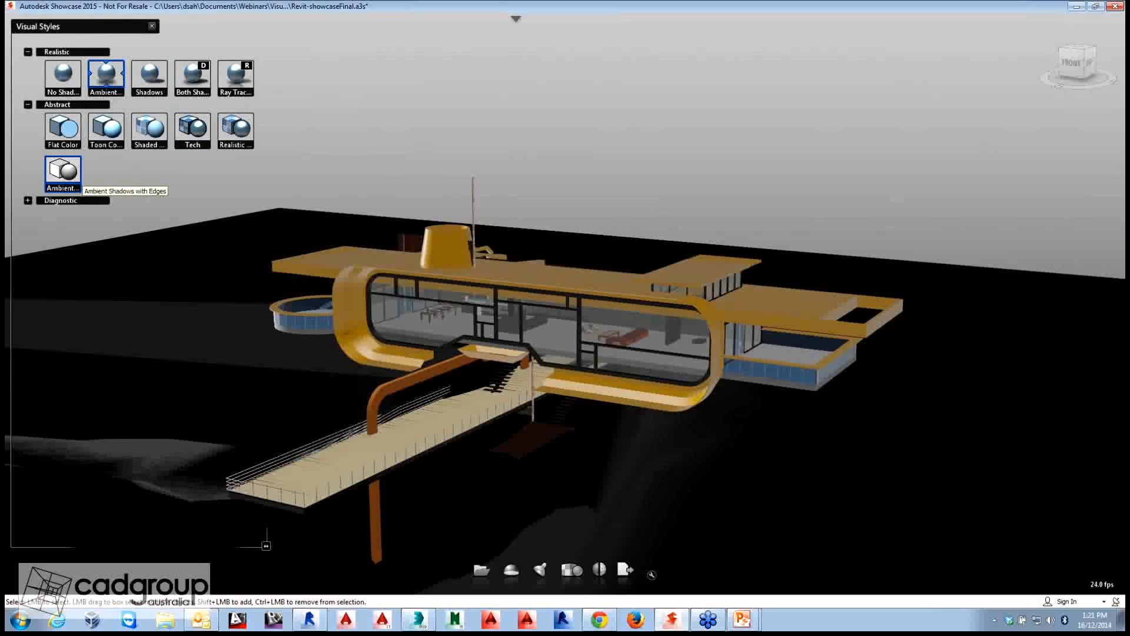
click(73, 178)
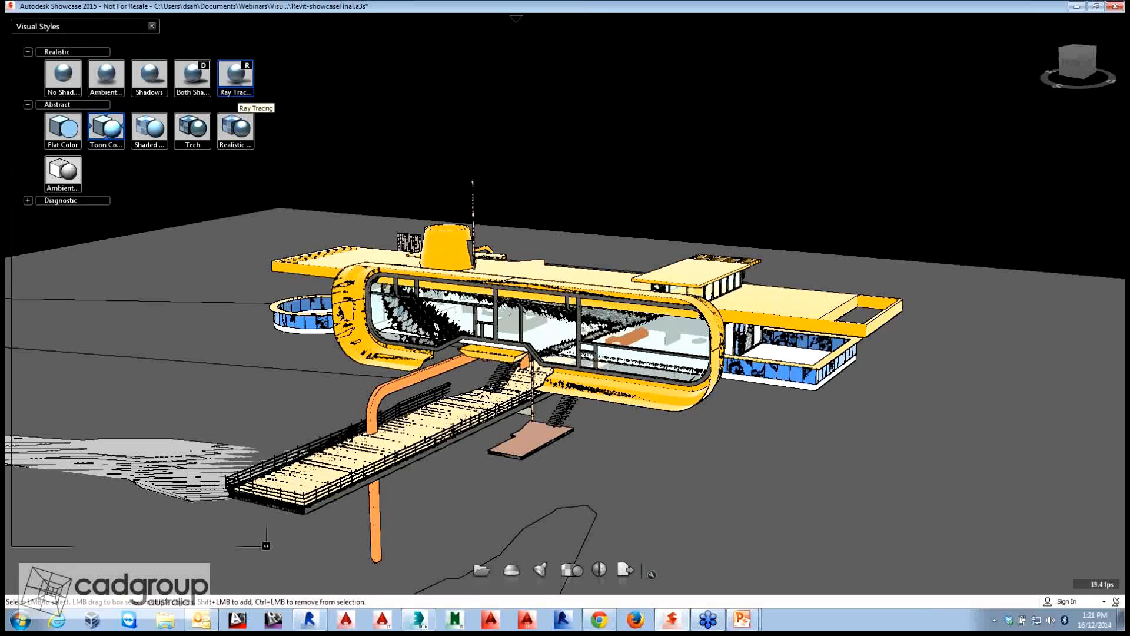
click(235, 78)
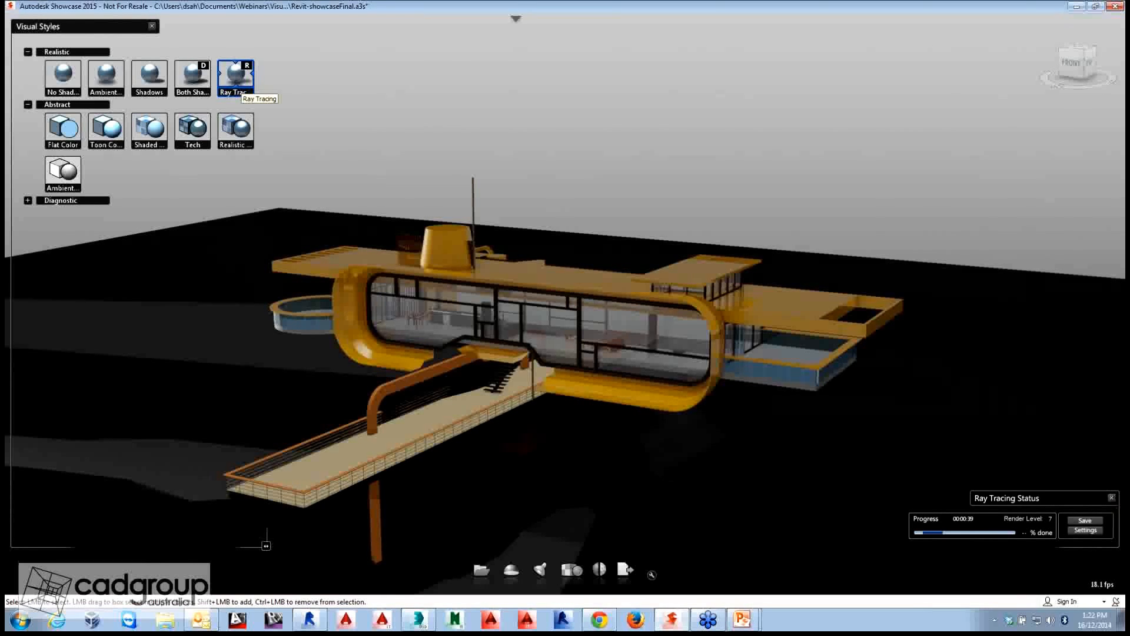
click(193, 79)
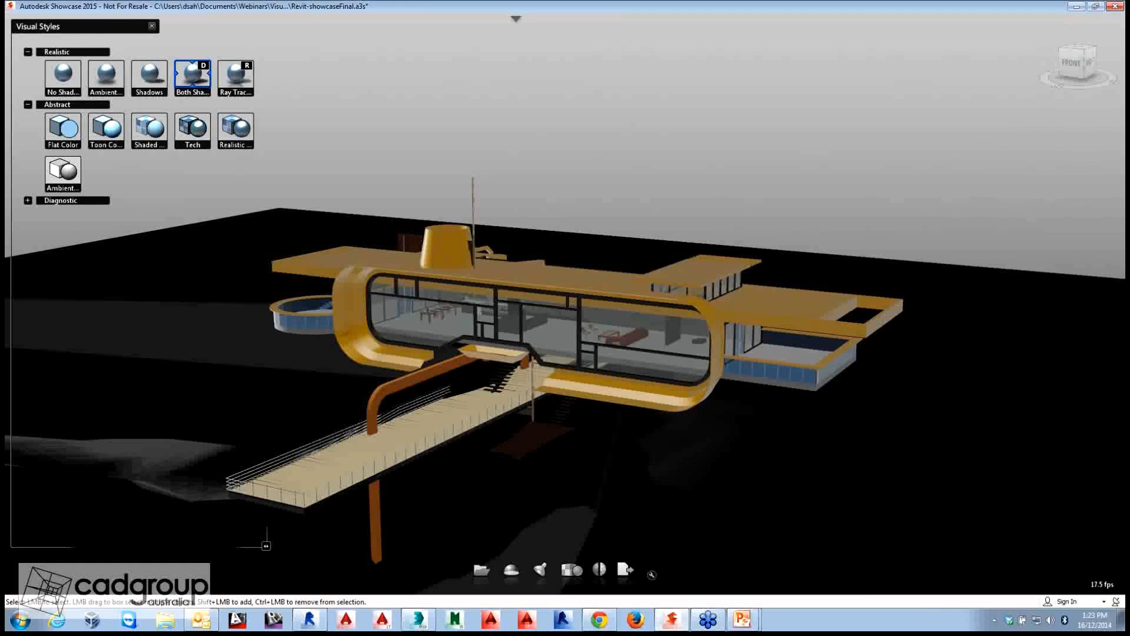
click(151, 26)
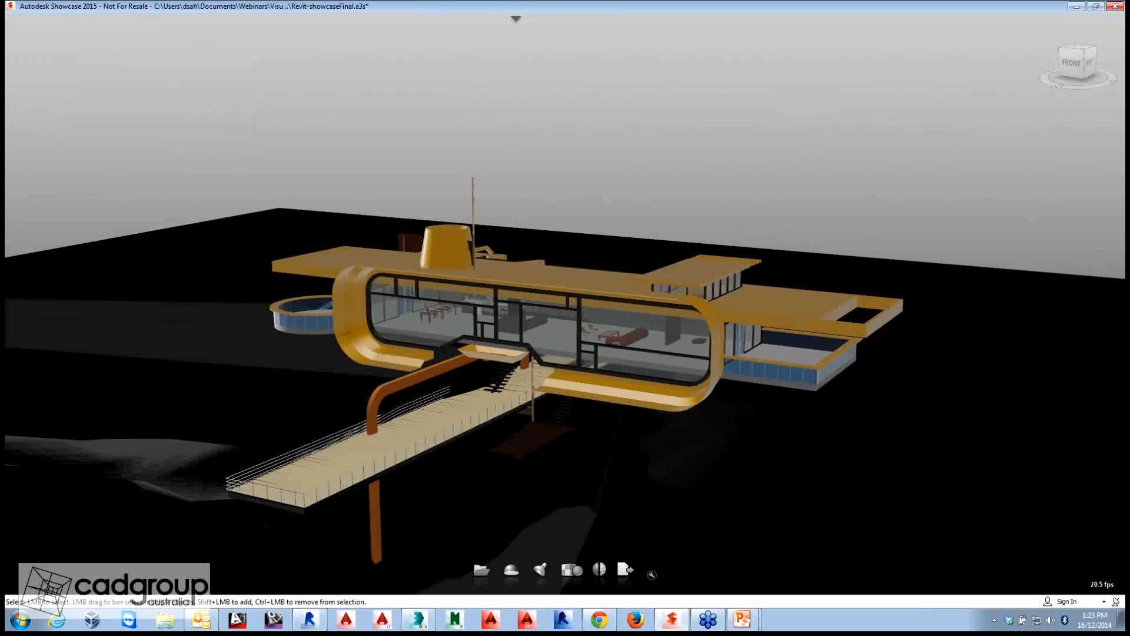
Step: Show the alternative lineups, preview Alternate5 and Alternate2 of Material Lineup2, and make MainColor the active alternative
key(a)
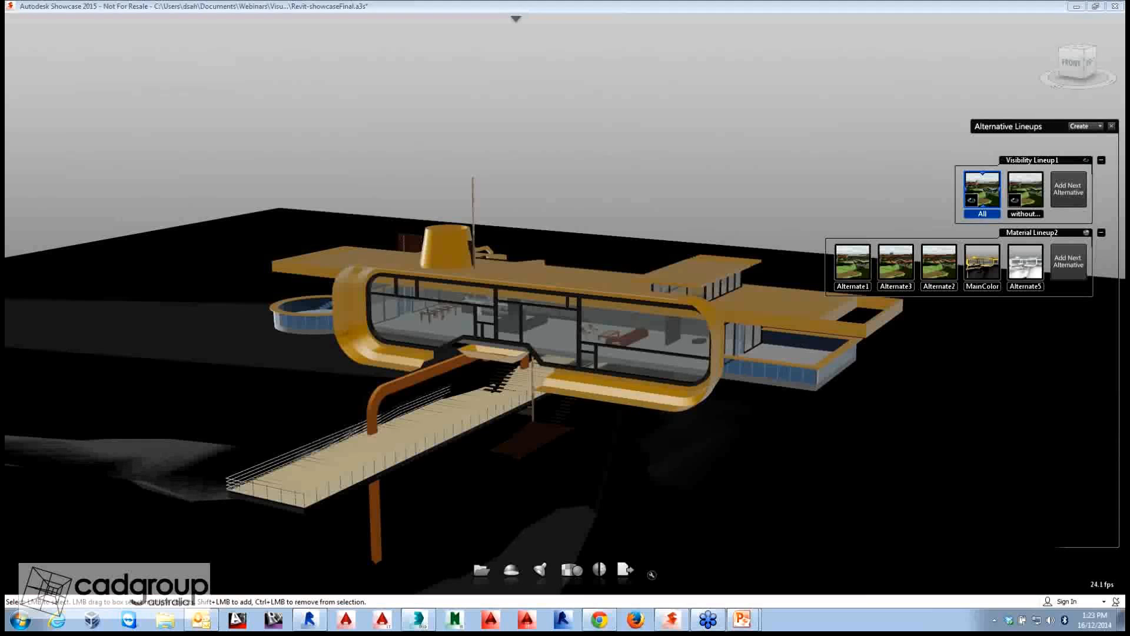
click(1027, 275)
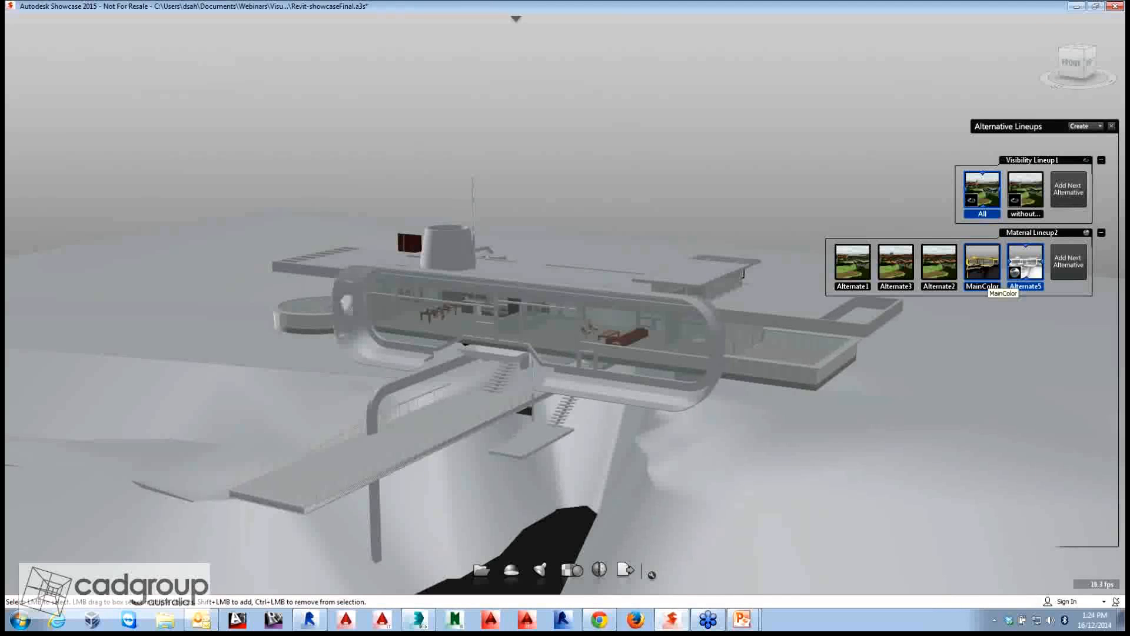
click(992, 279)
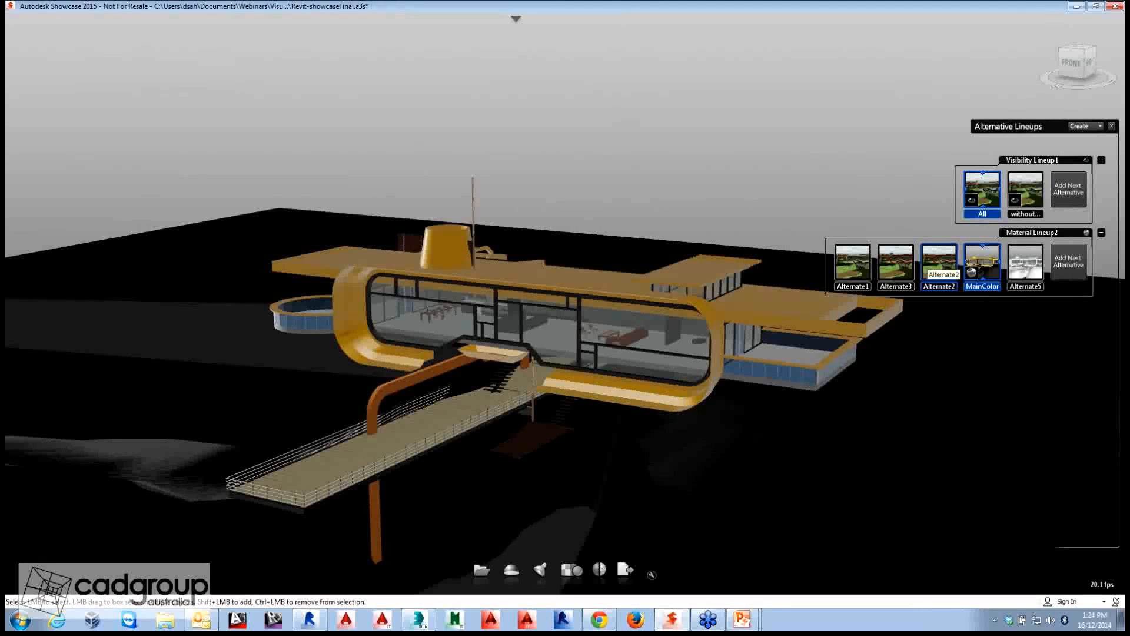
click(939, 272)
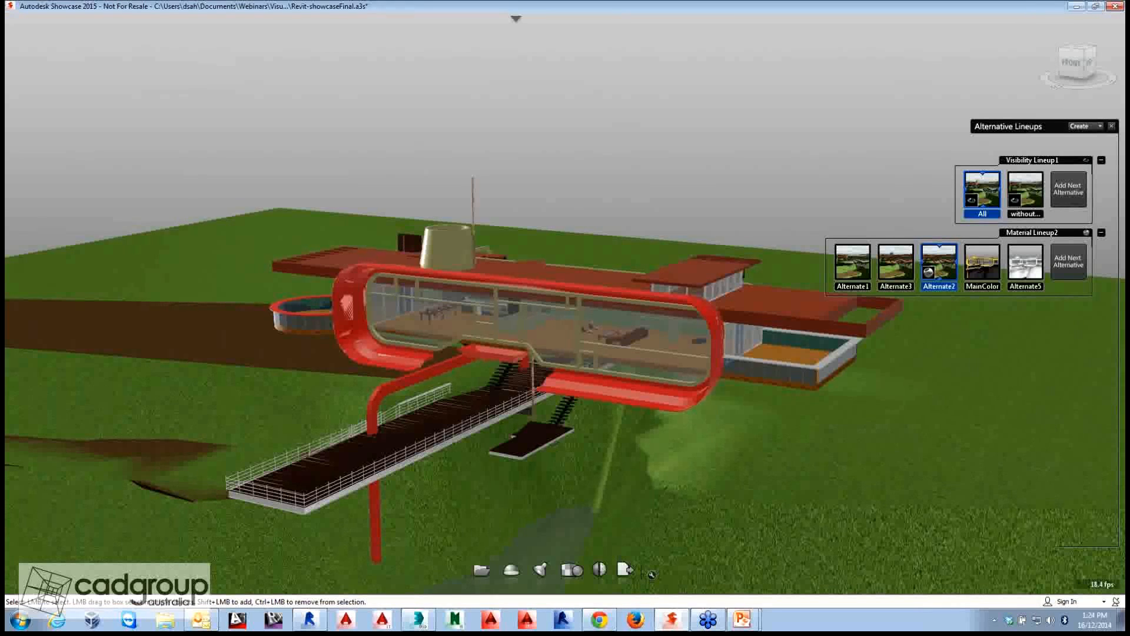
click(993, 273)
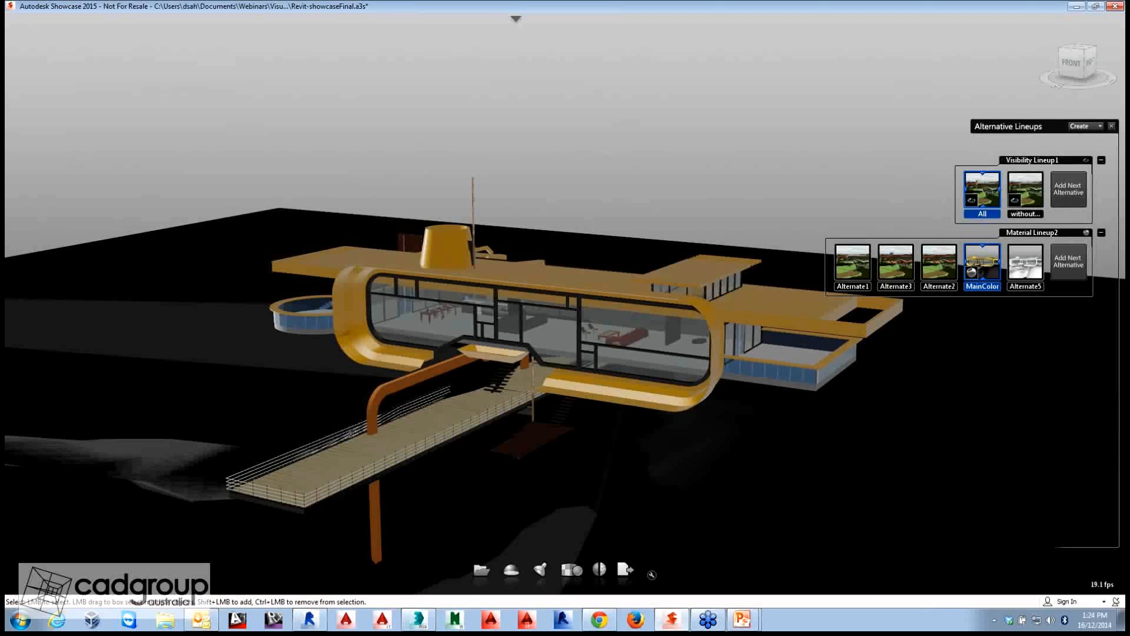
Step: Select all objects sharing the roof floor's material, assign them the Paint - Red (1) material and clear the selection
click(763, 313)
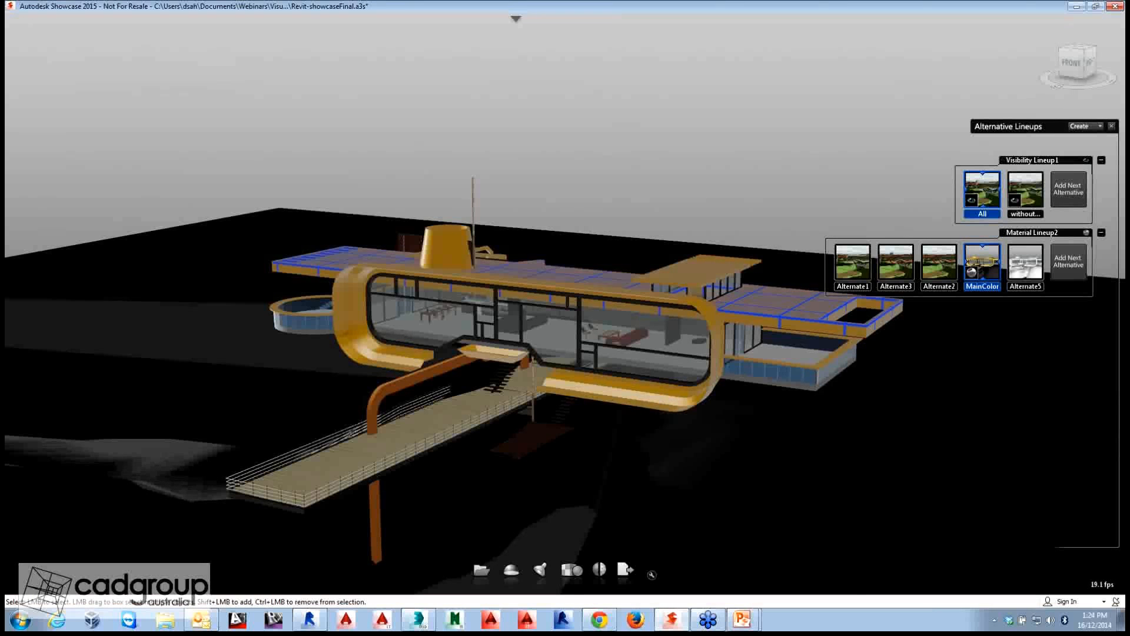
right_click(762, 313)
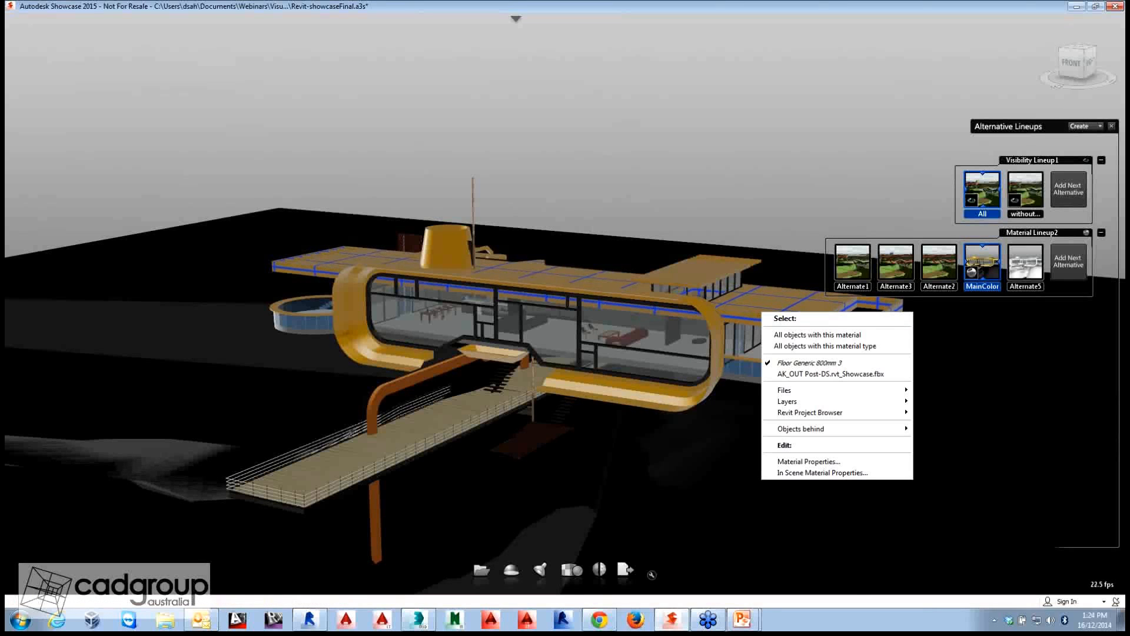
click(812, 334)
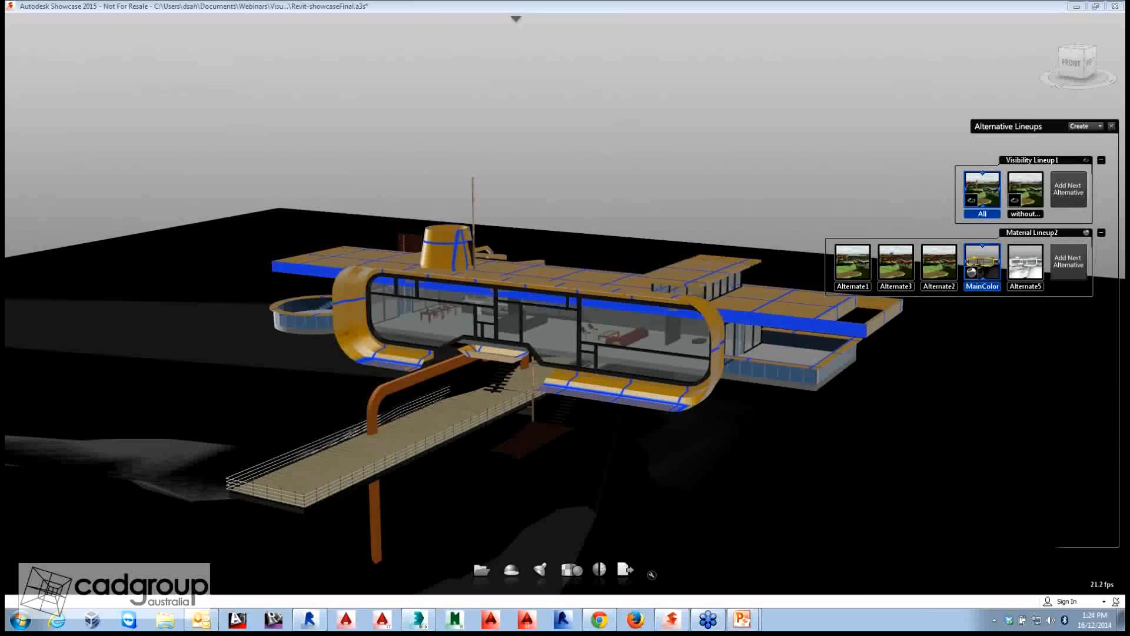
key(m)
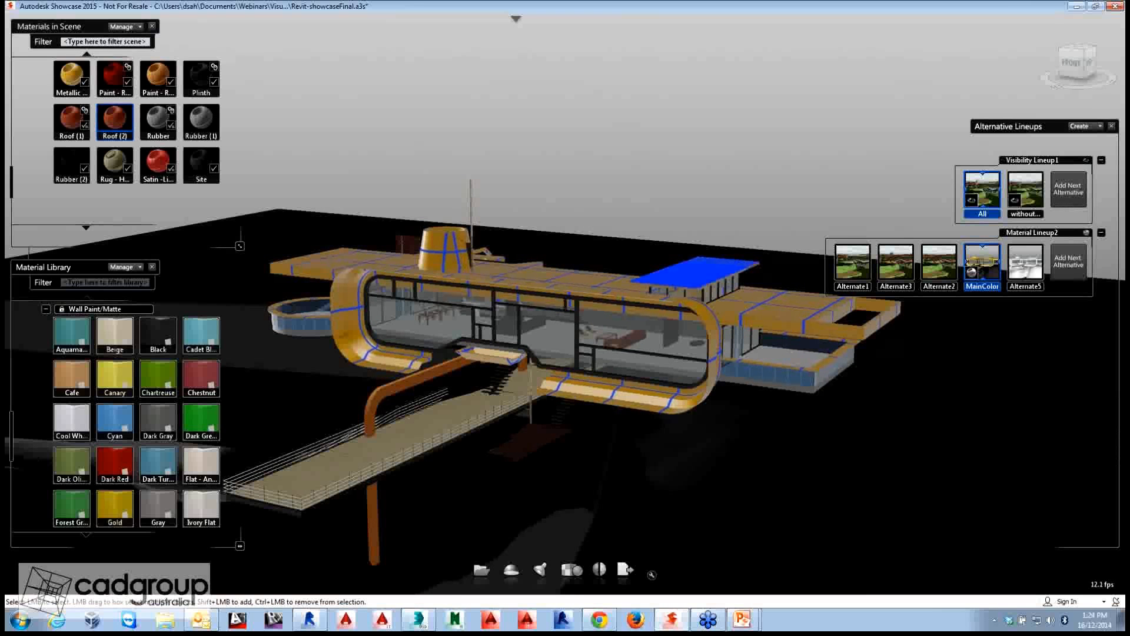
click(154, 89)
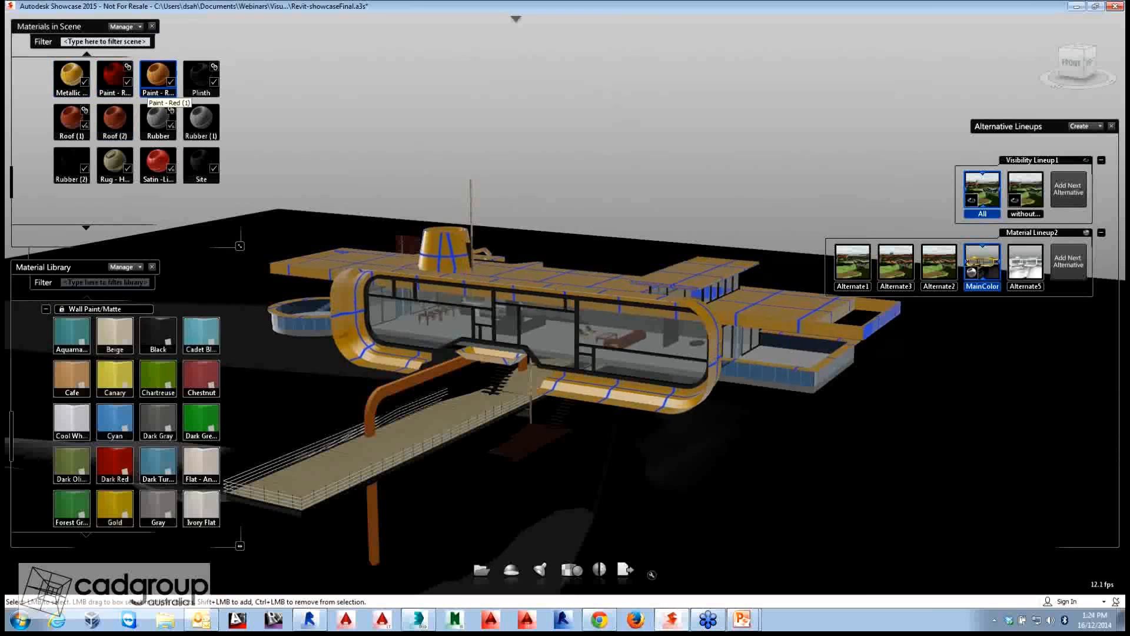
click(149, 87)
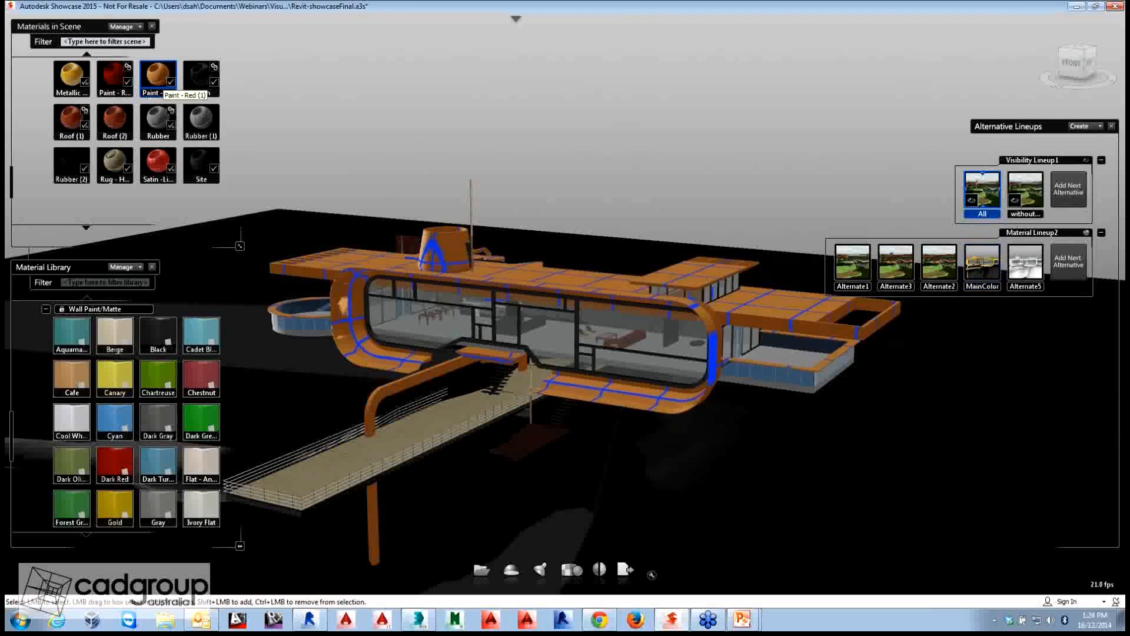
key(Escape)
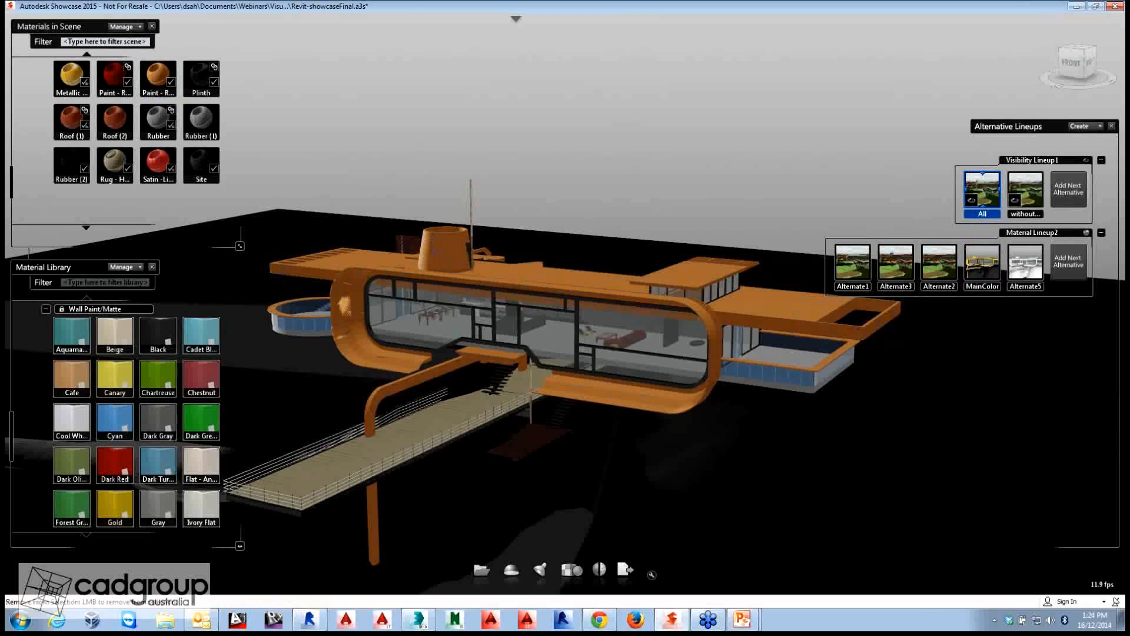
Step: Add the orange colour scheme as a new alternative in Material Lineup2, preview Alternate5 and make the new alternative active again
key(ctrl+a)
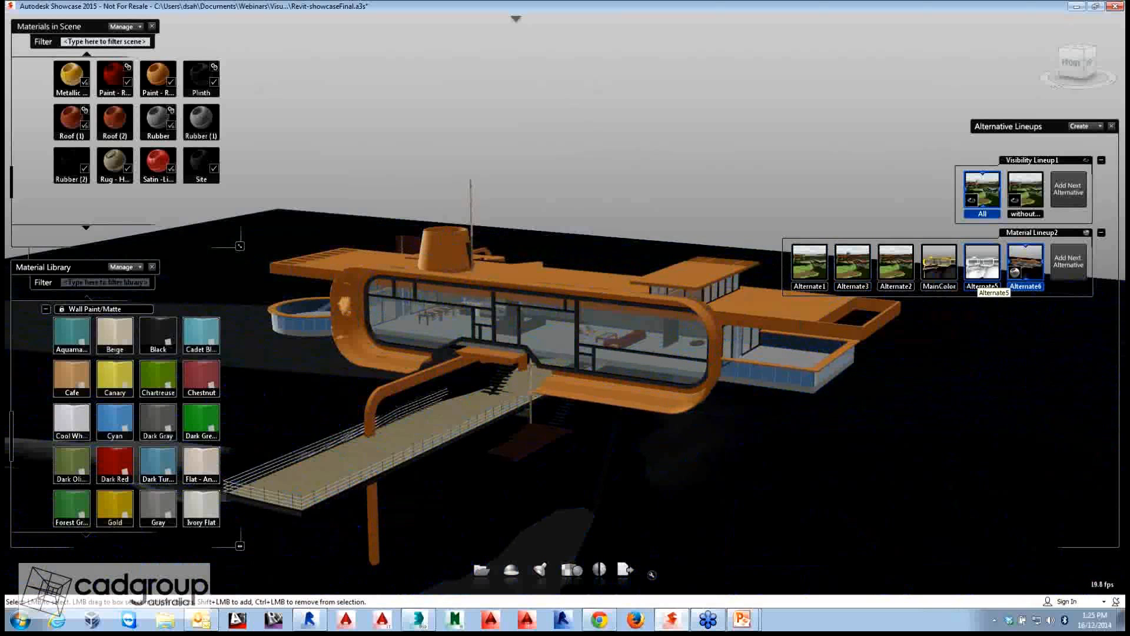
click(981, 277)
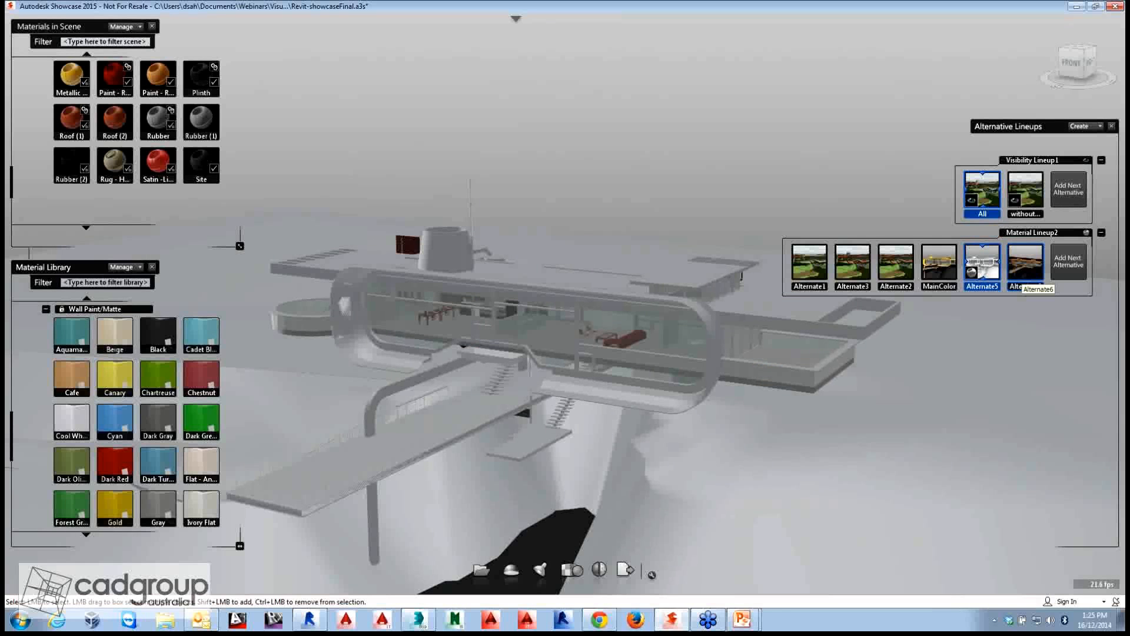
click(1025, 270)
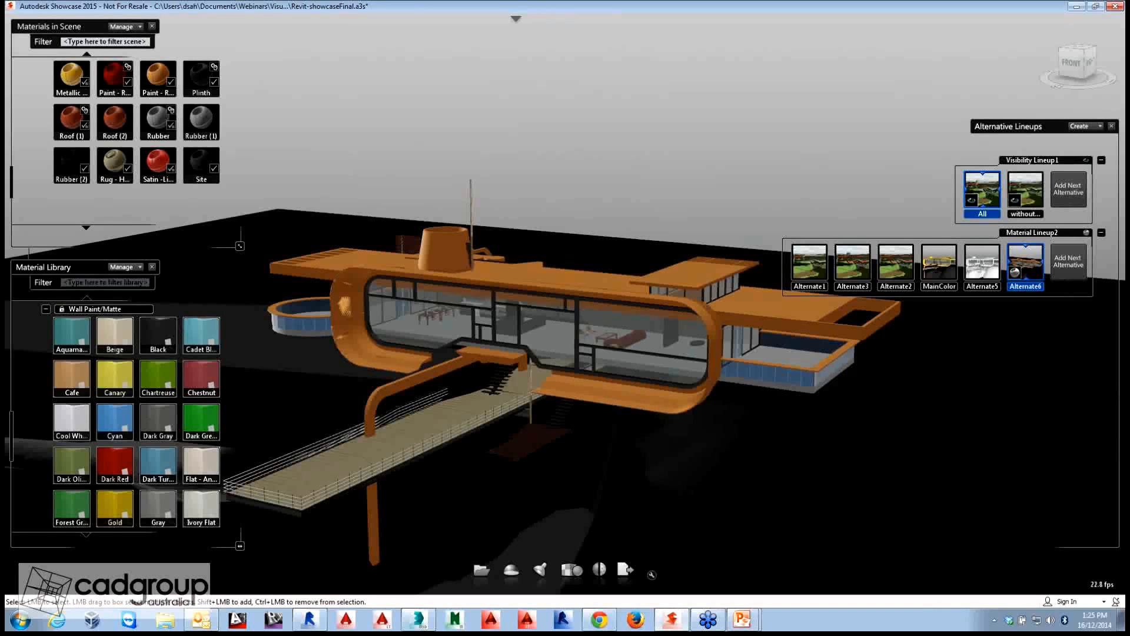
Step: Switch to the PowerPoint slideshow and advance from the Showcase 2015 feature list to the following slide
click(743, 620)
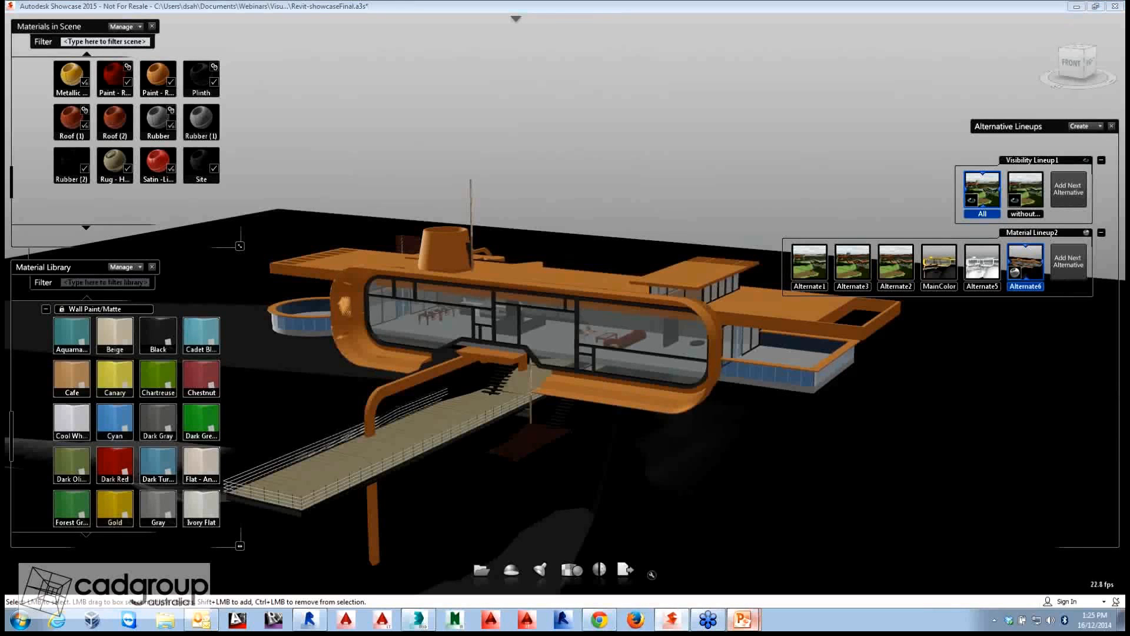
click(743, 591)
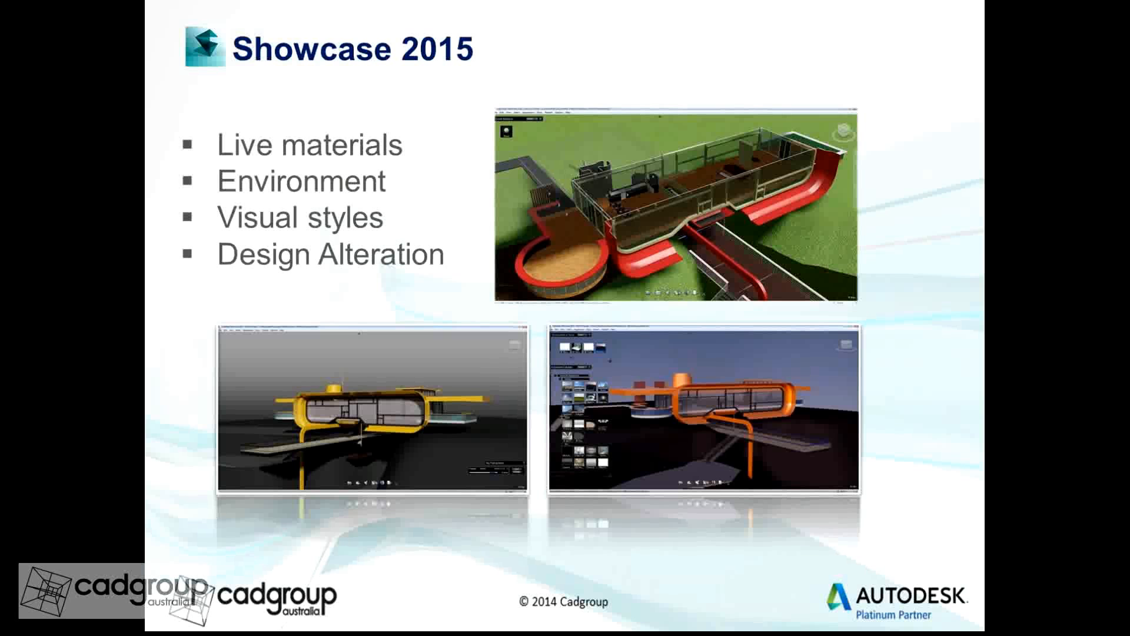
key(super)
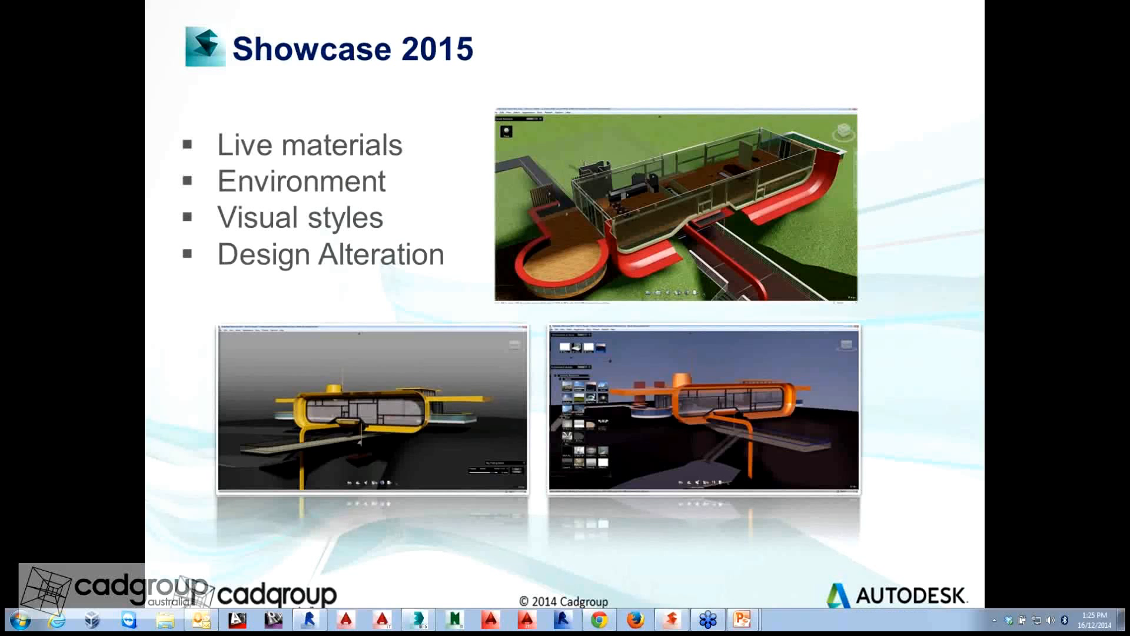
key(super)
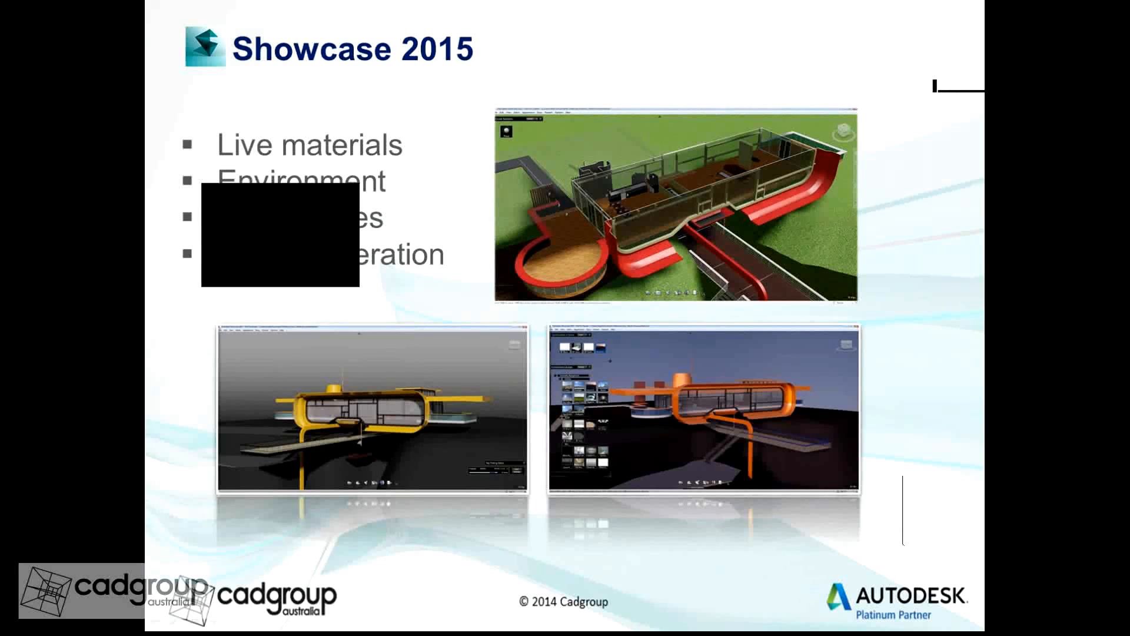
key(Right)
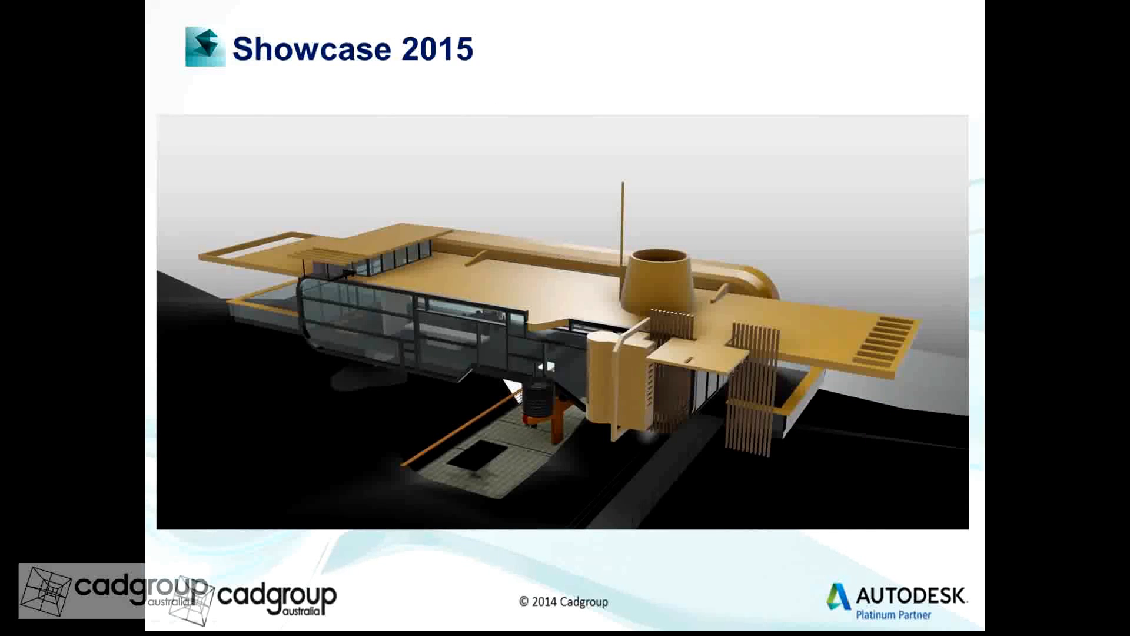
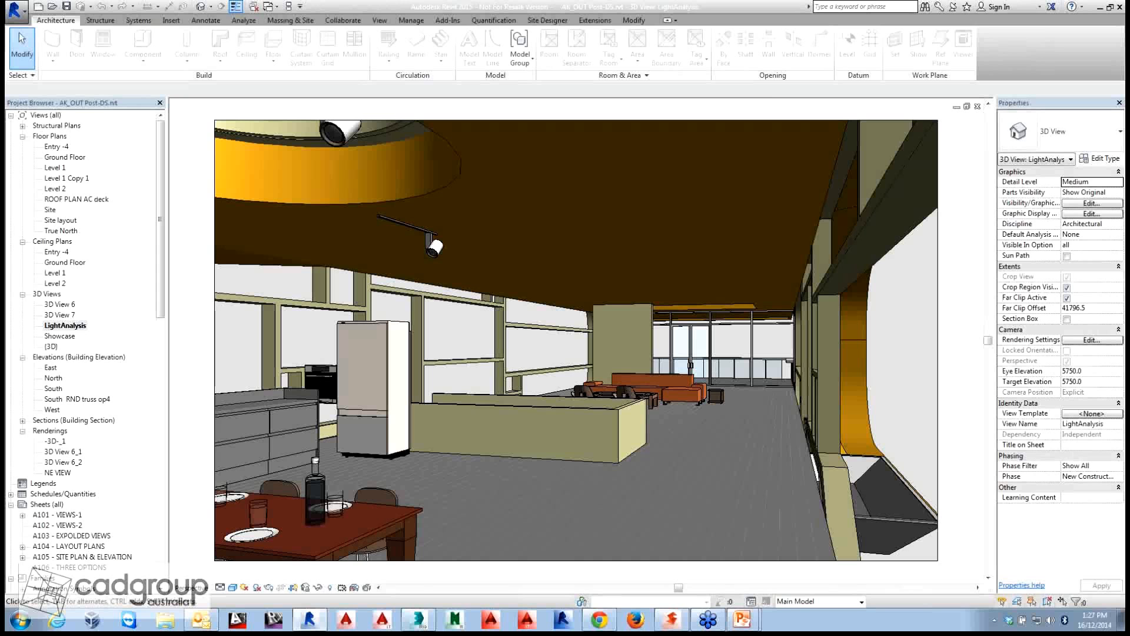
Step: In Revit, review the settings of the 3ds Max Design Interior Rendering workflow and run it into a new 3ds Max scene, updating existing links
click(16, 10)
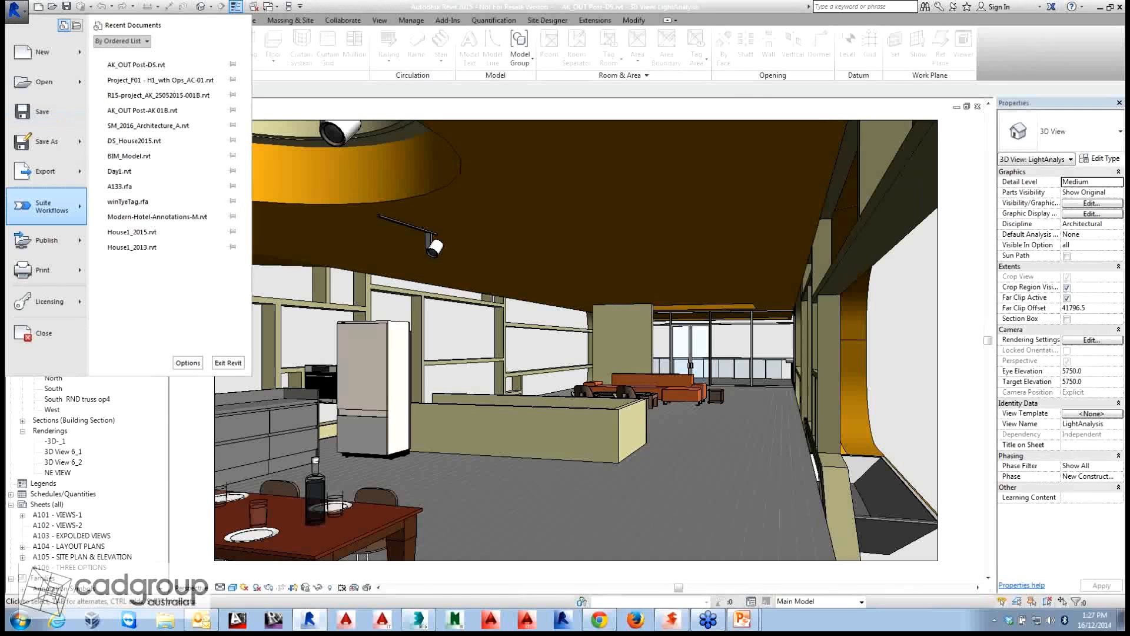
mouse_move(47, 206)
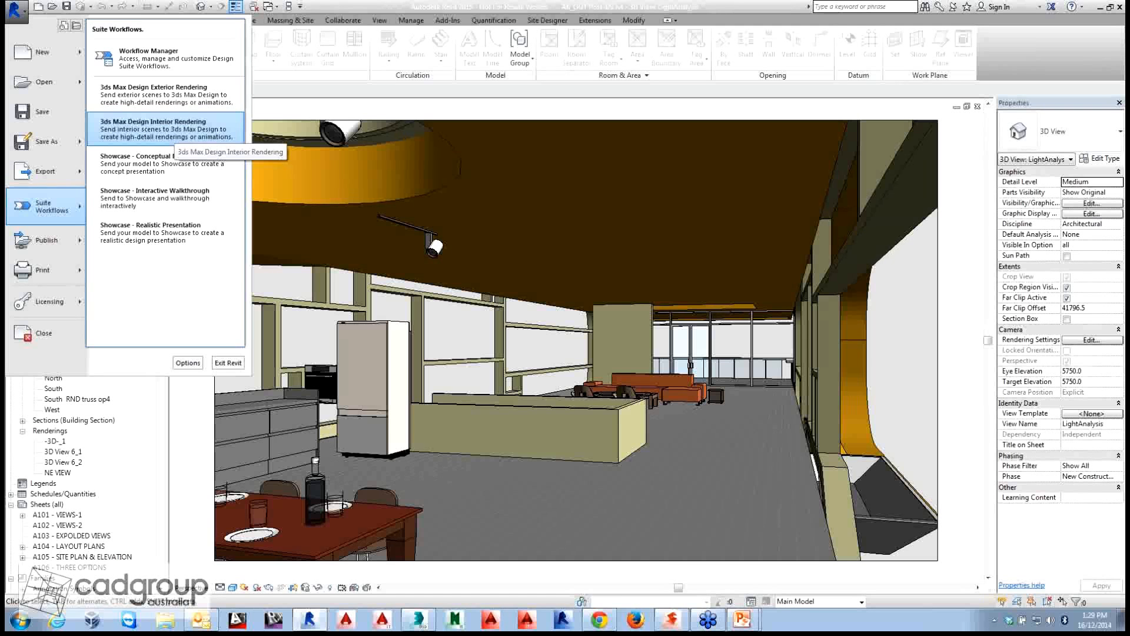
click(175, 134)
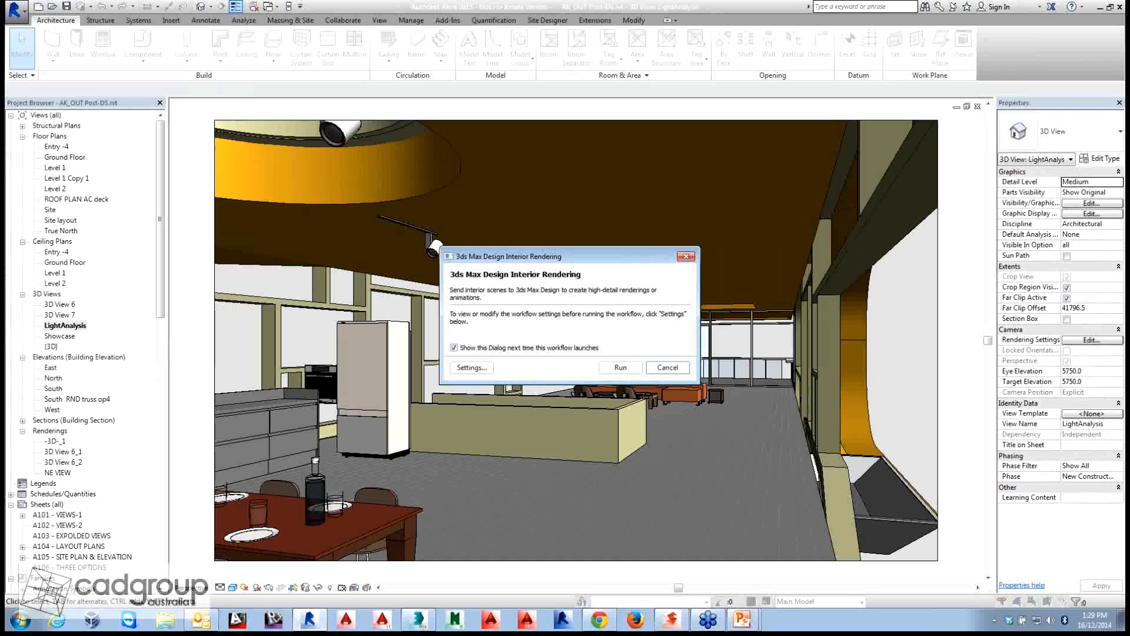
click(471, 367)
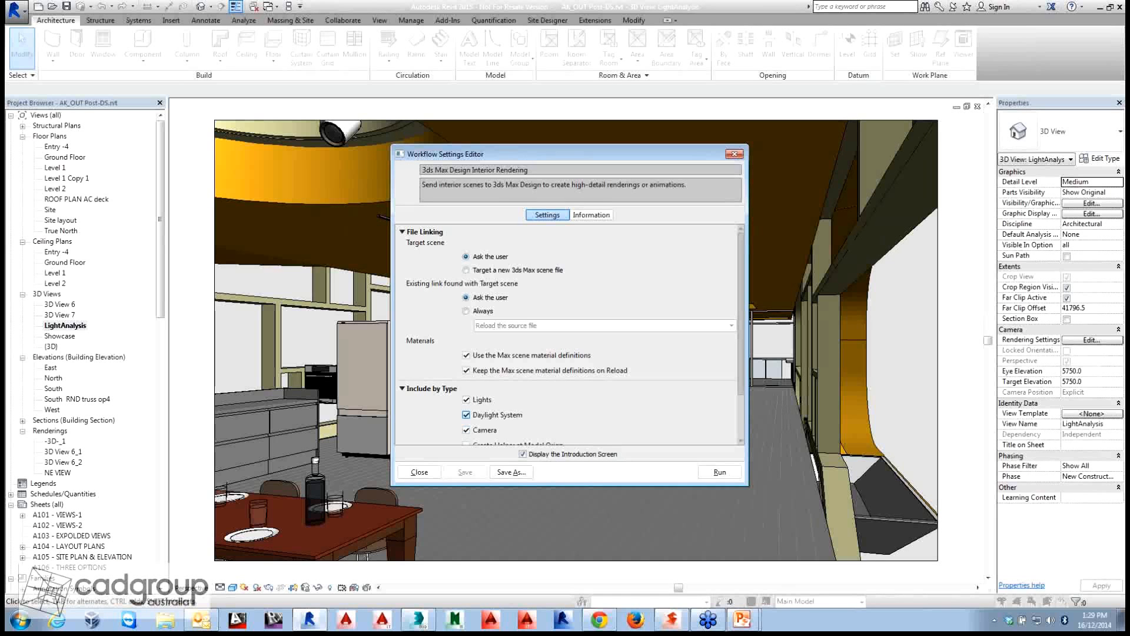
scroll(471, 412, down, 1)
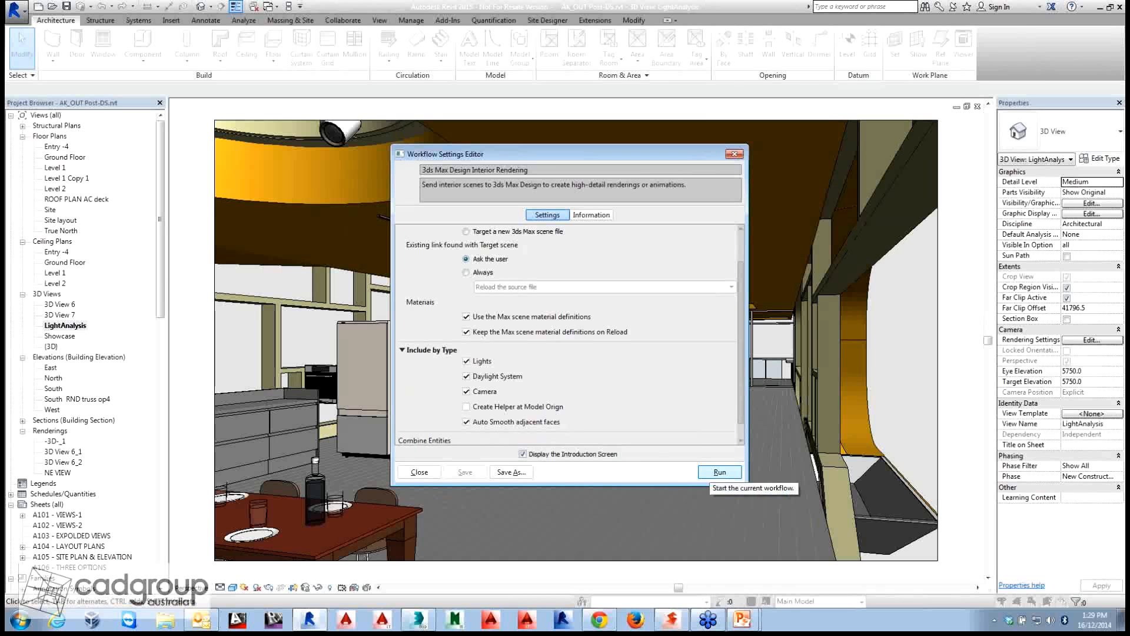
click(719, 472)
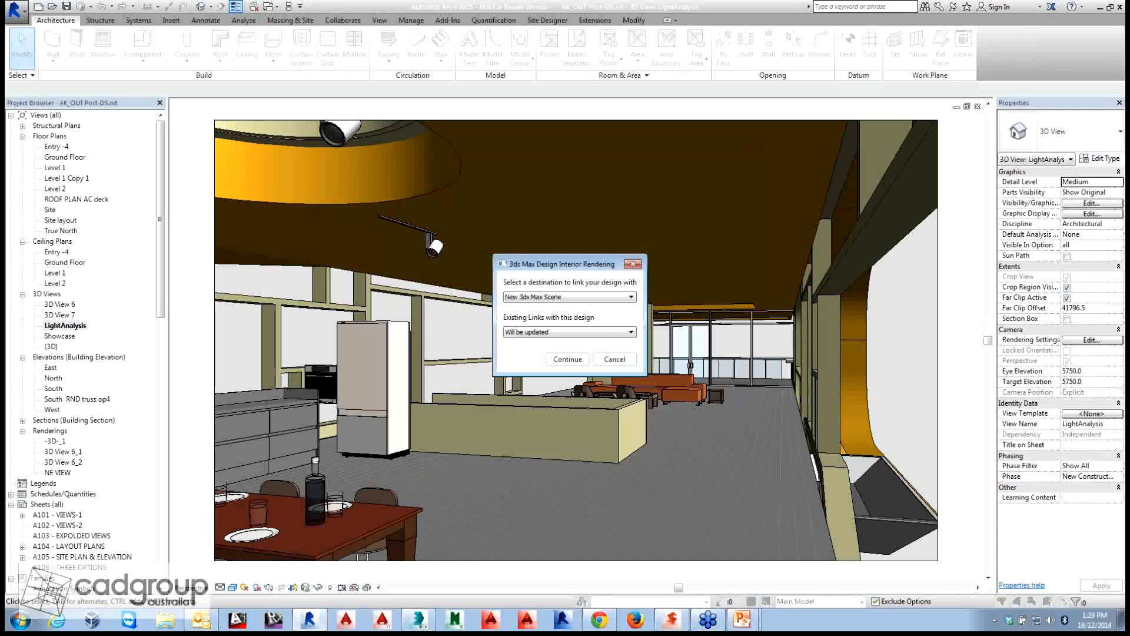
click(567, 359)
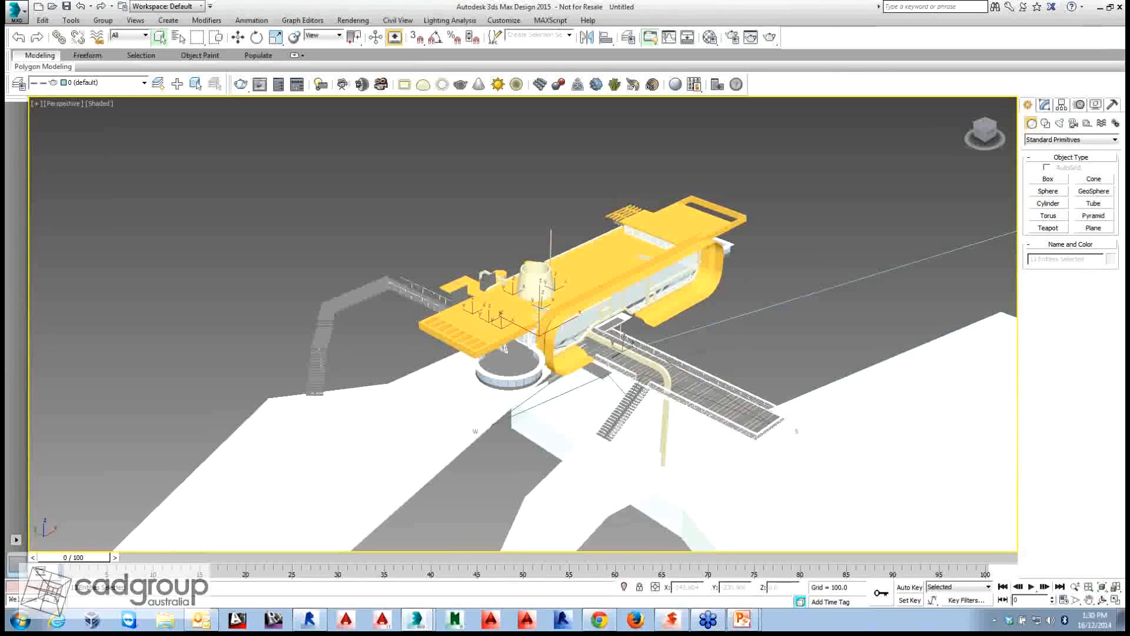
Step: Examine the exterior of the linked house model in the perspective view of the new 3ds Max scene
middle_drag(653, 365, 588, 365)
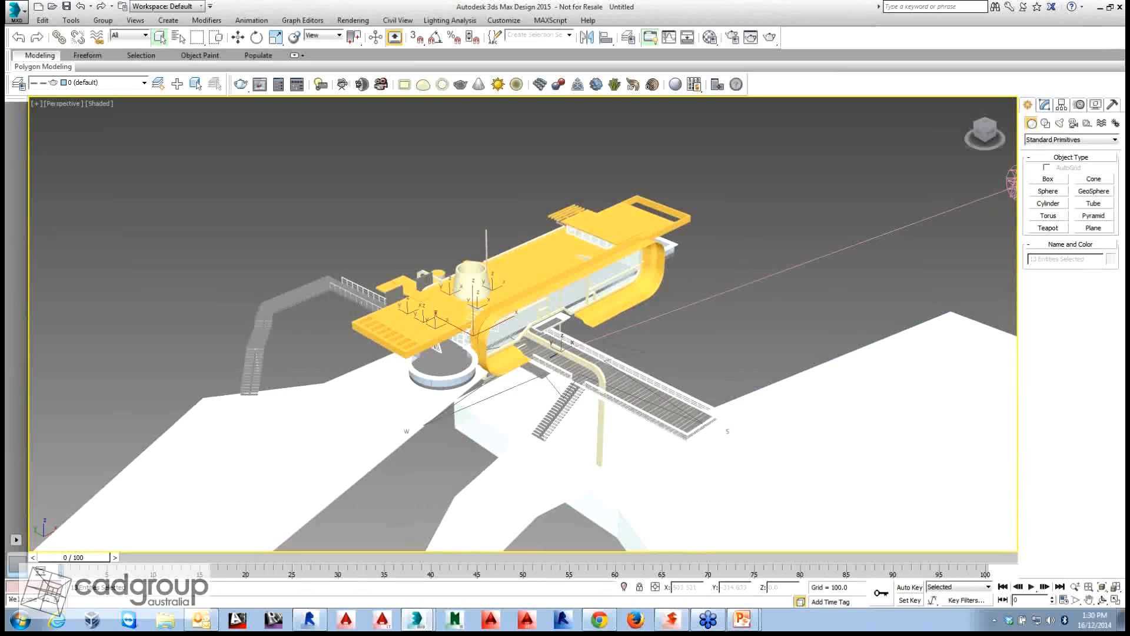
middle_drag(589, 365, 594, 378)
scroll(647, 344, up, 5)
scroll(647, 344, down, 3)
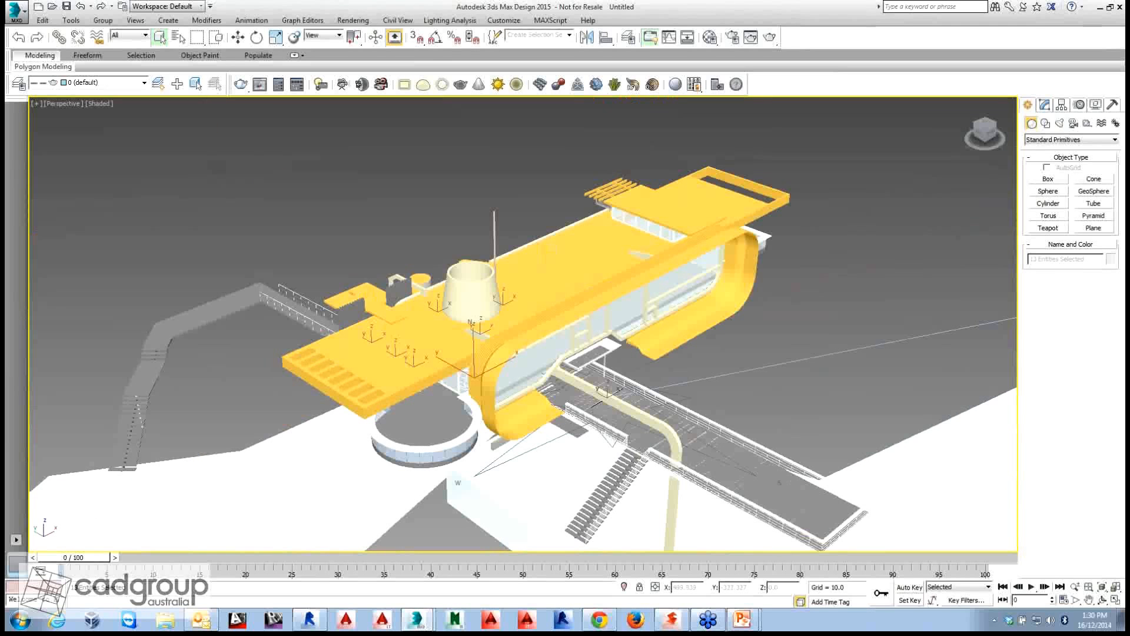
Step: Switch to Revit, open the Showcase 3D view and inspect the layer assembly and material of the house's roof floor
click(310, 619)
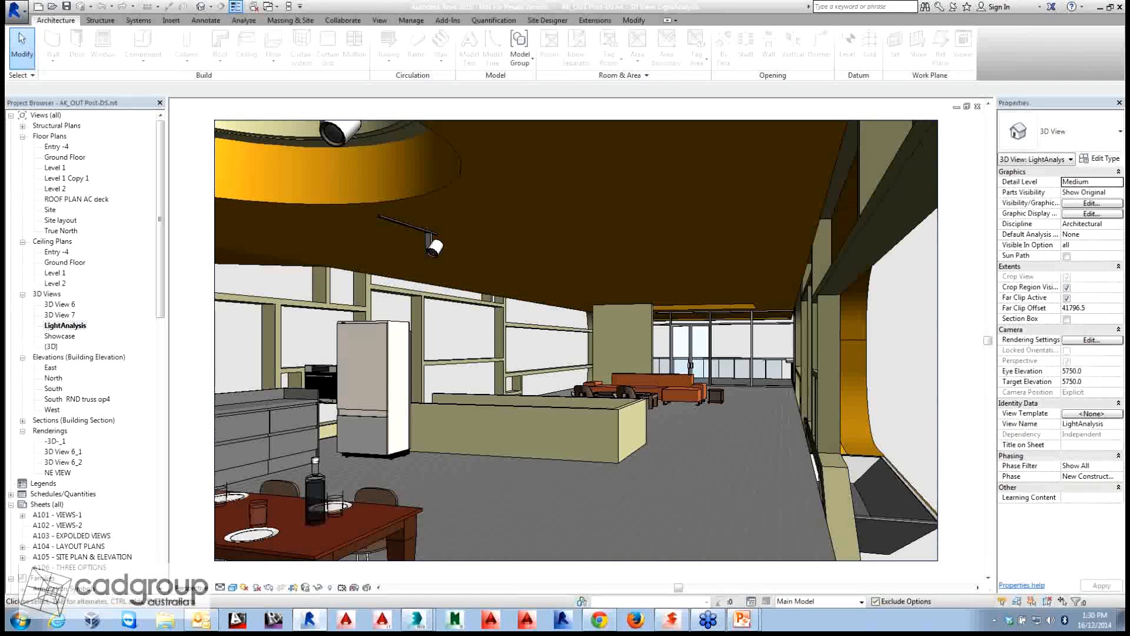
double_click(59, 336)
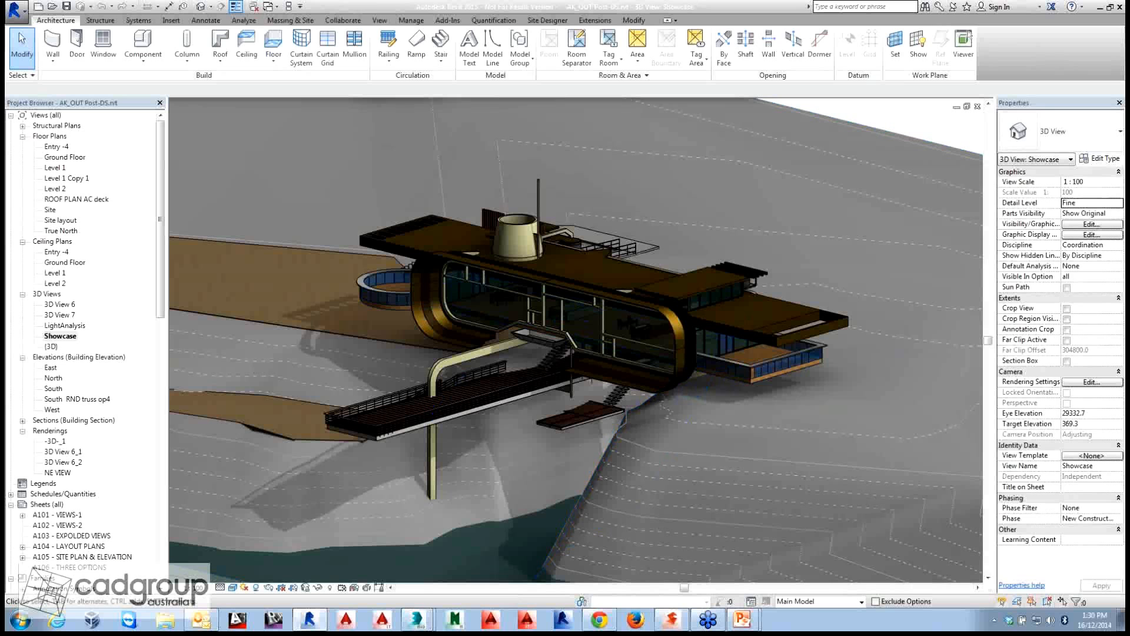
click(603, 269)
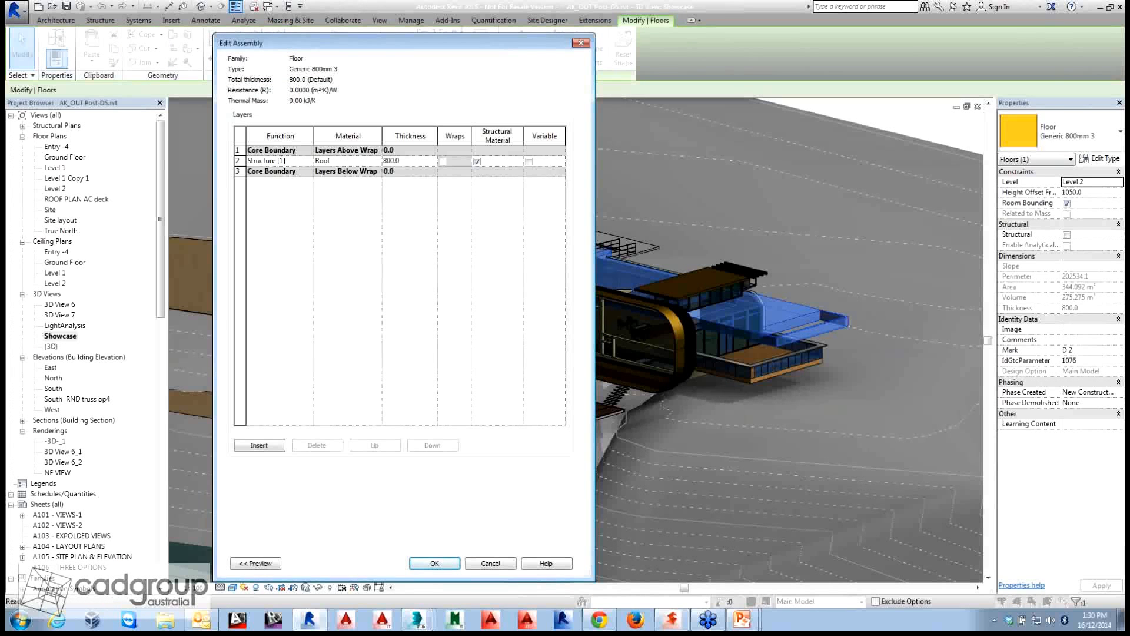
Step: Switch to the untitled 3ds Max scene, sample the house's roof material into the second Material Editor slot, check its name and close the editor
click(416, 620)
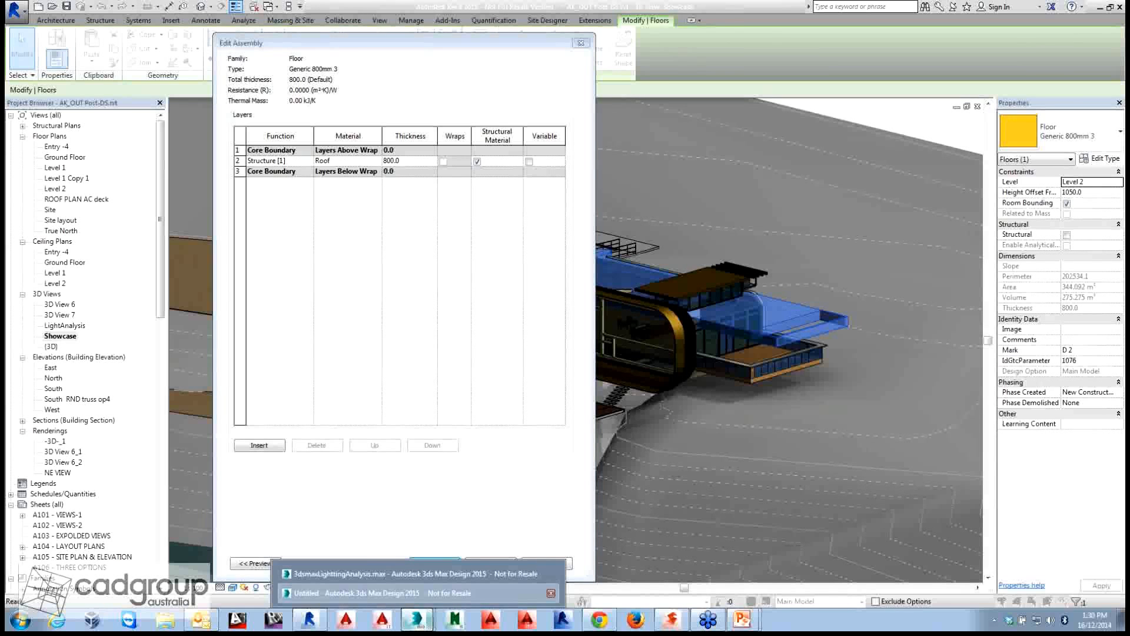
click(377, 593)
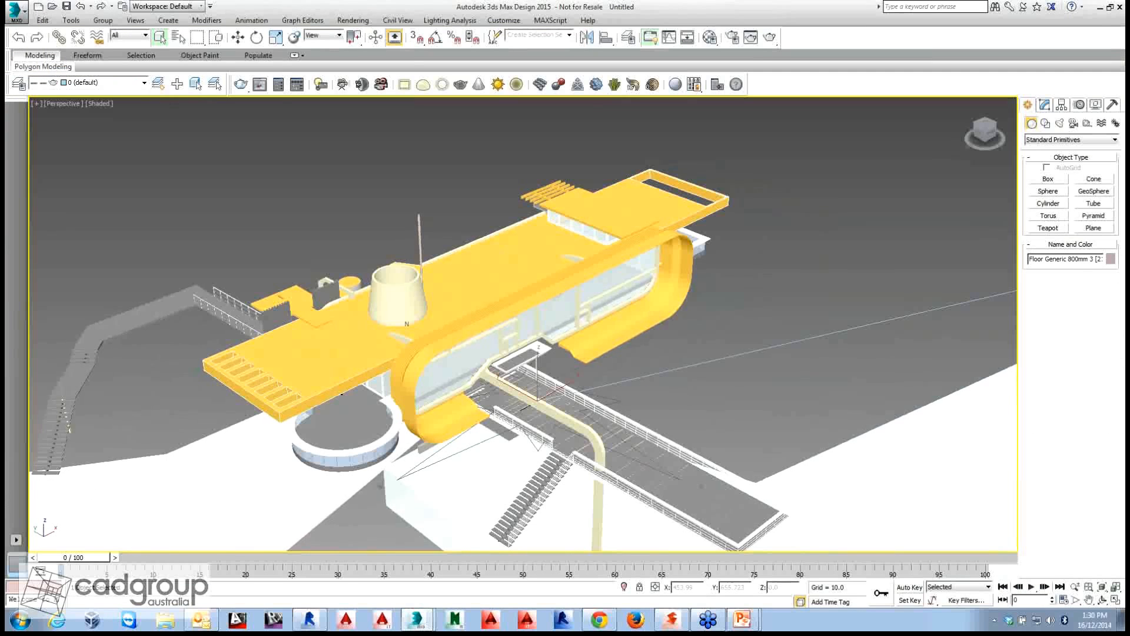
key(m)
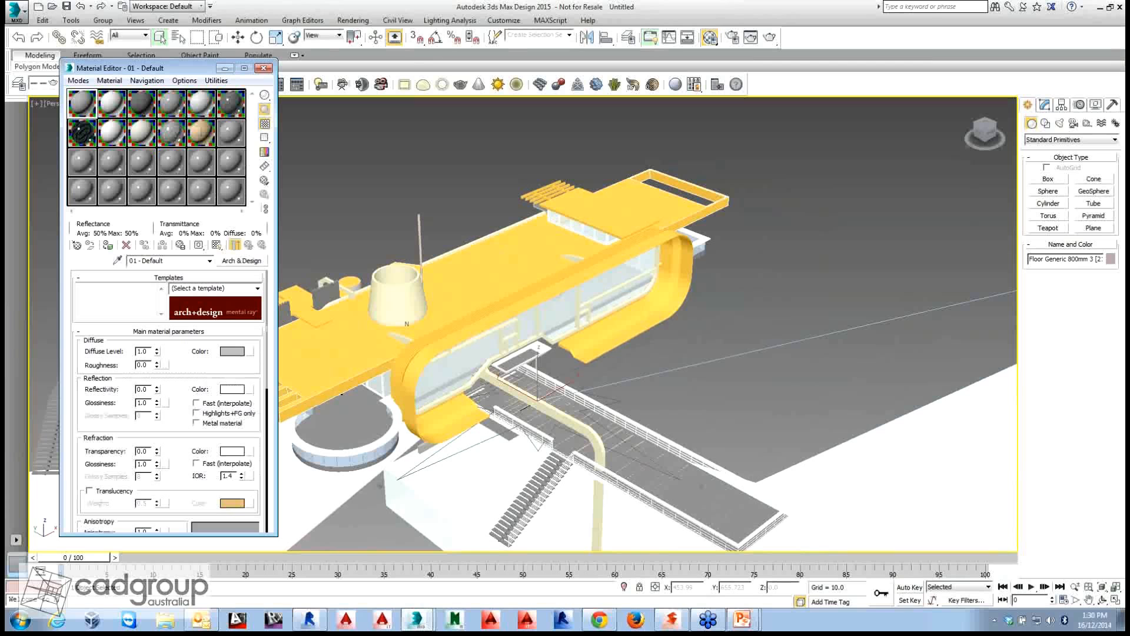
click(112, 103)
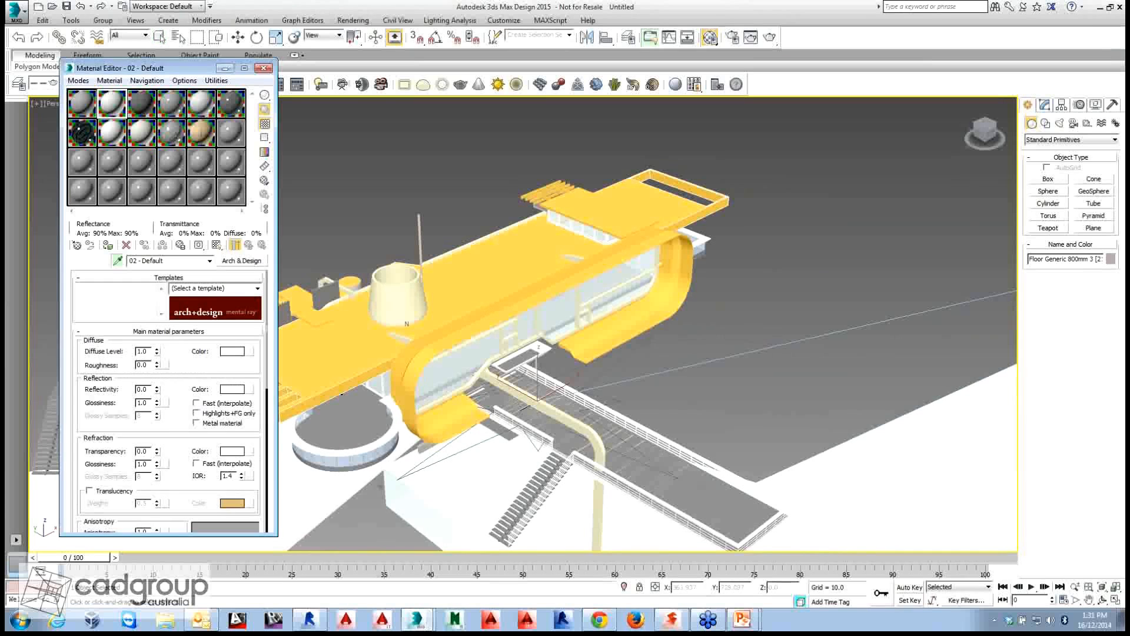
click(118, 260)
click(471, 283)
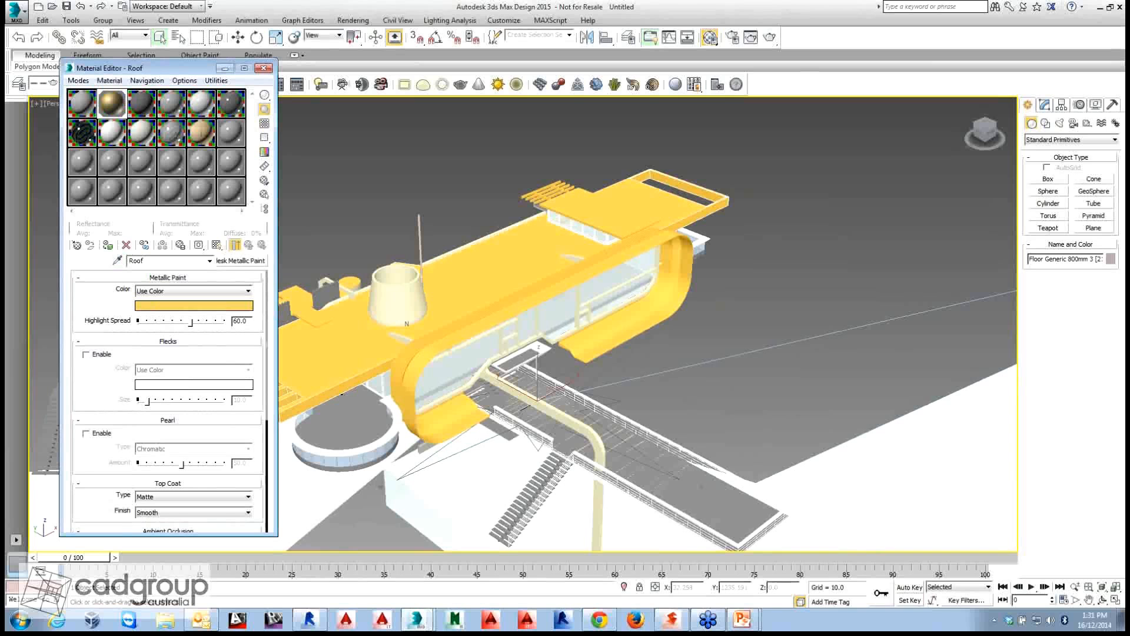
double_click(136, 260)
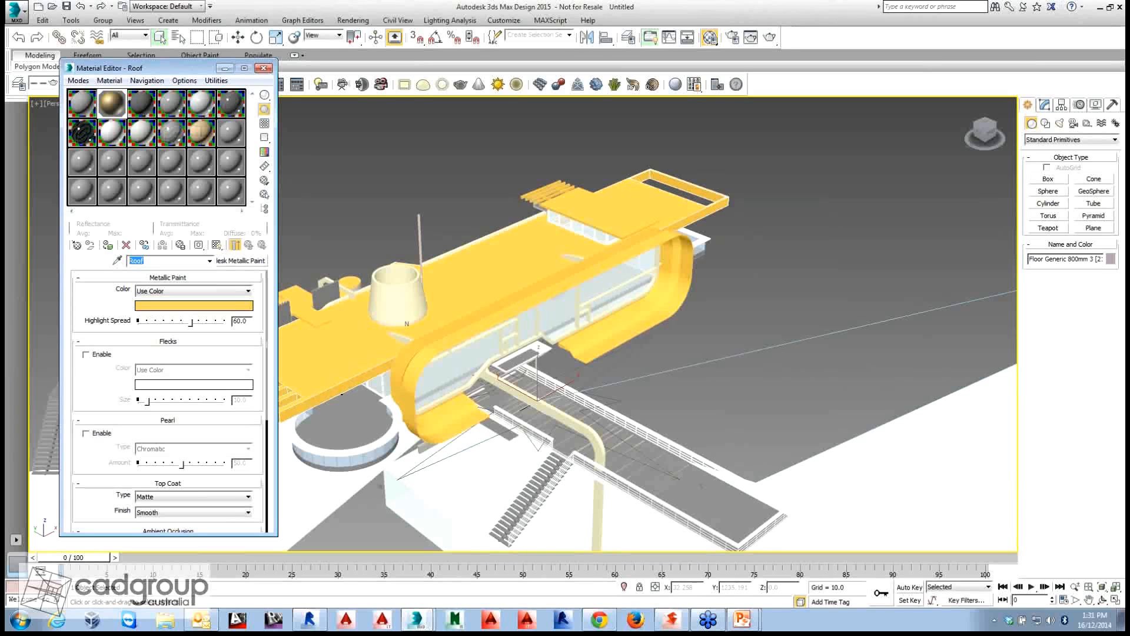
click(263, 68)
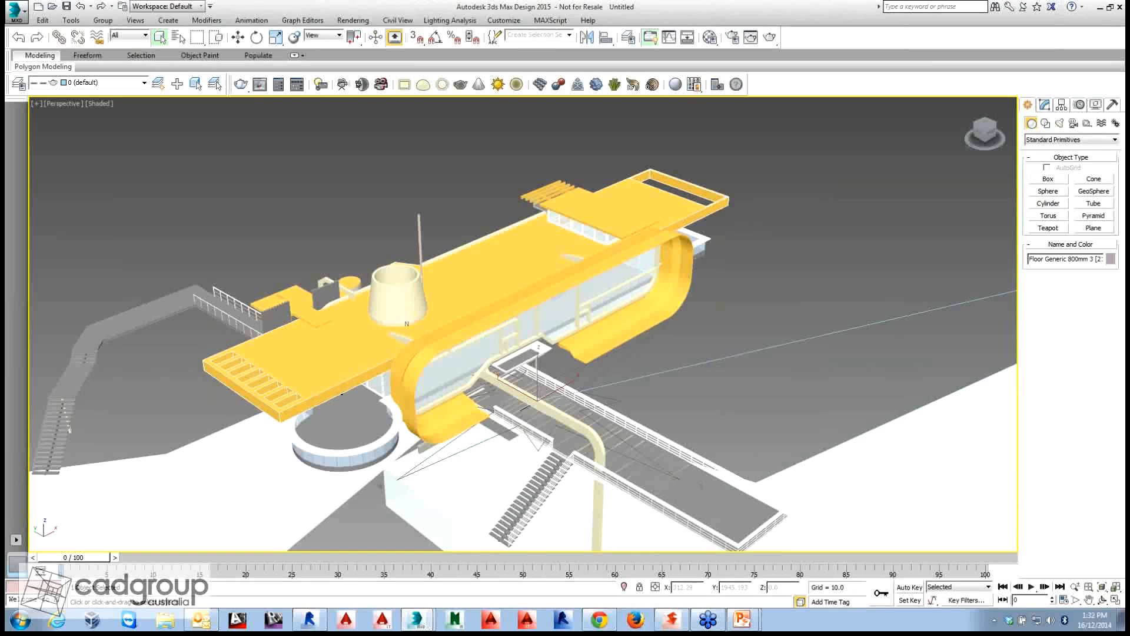
Step: Switch the perspective viewport to the LightAnalysis camera view of the house interior
click(62, 105)
mouse_move(104, 117)
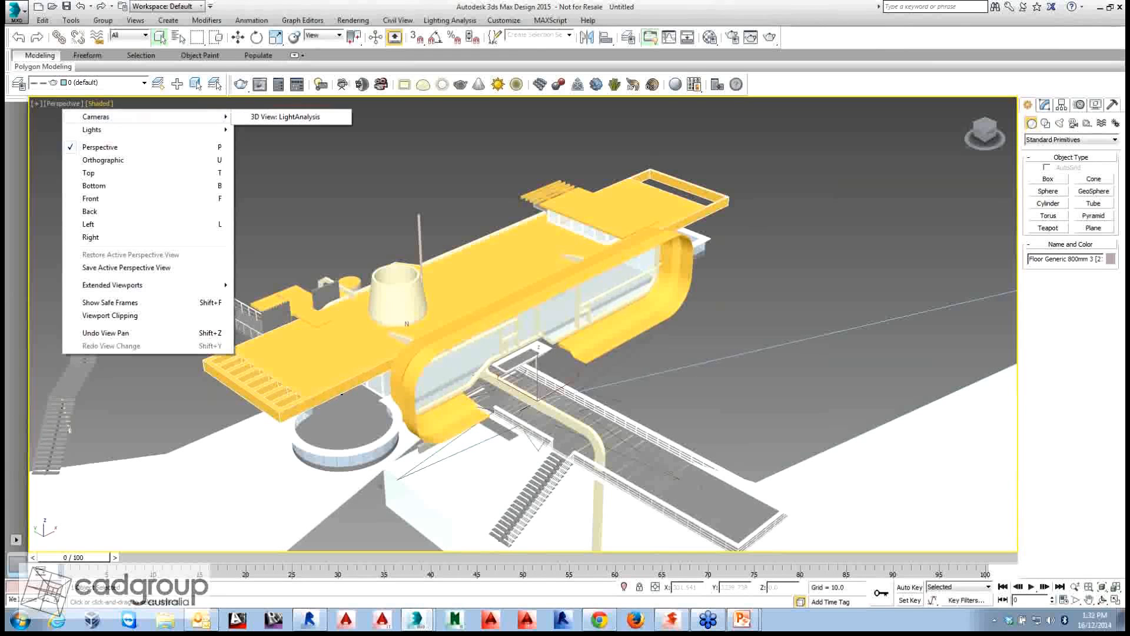
click(285, 116)
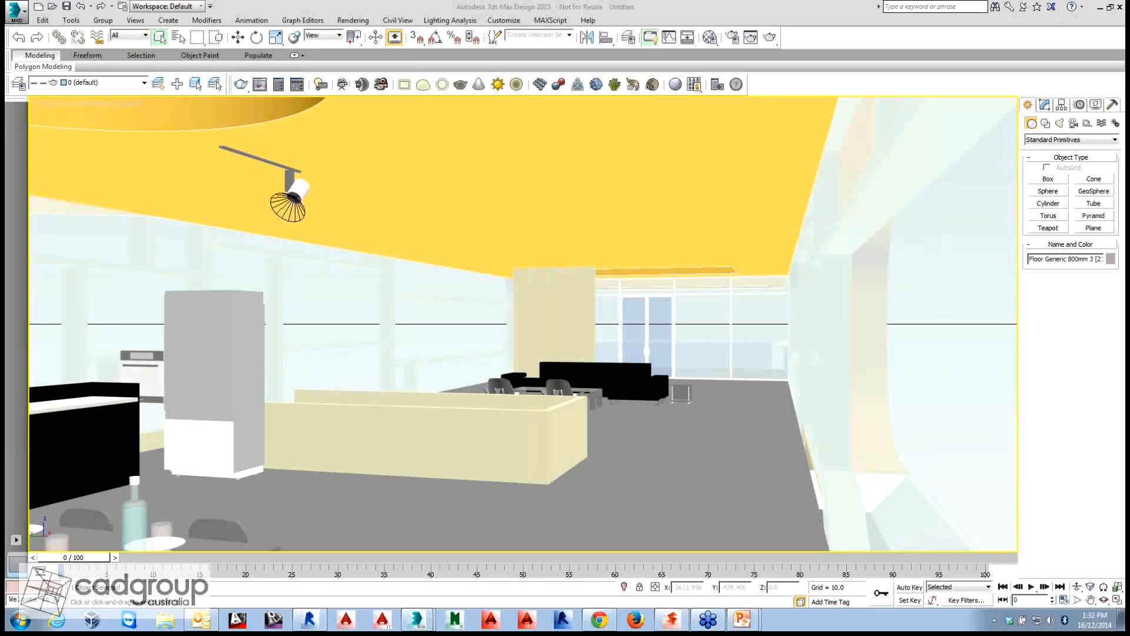
Step: Open the Lighting Analysis Assistant, review its general rendering settings and bring up its lighting settings
click(449, 21)
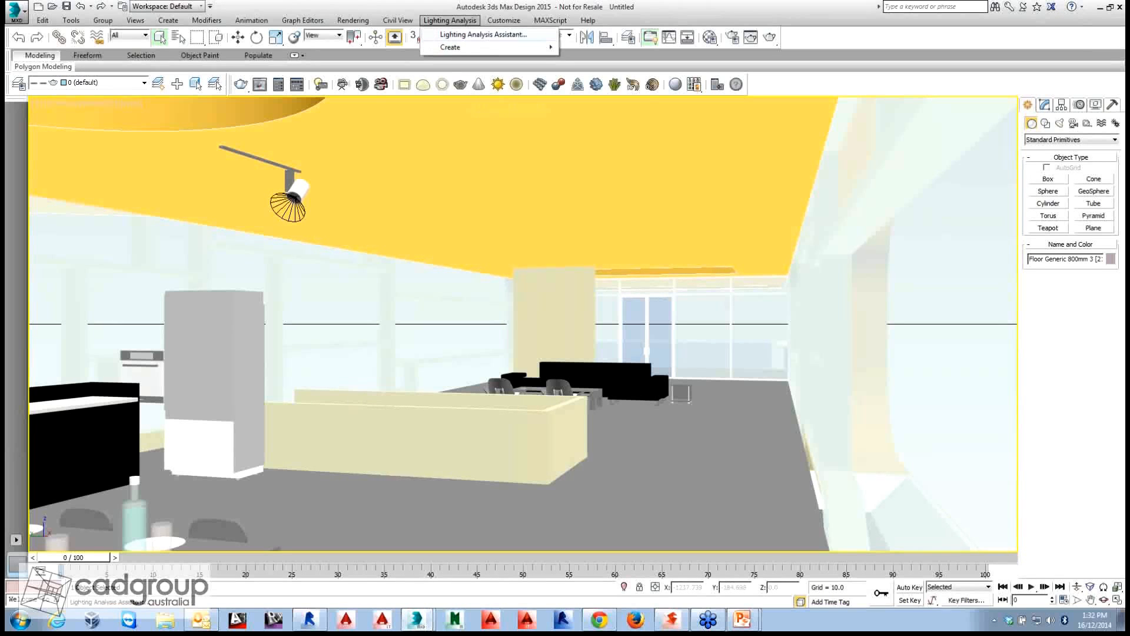
click(483, 35)
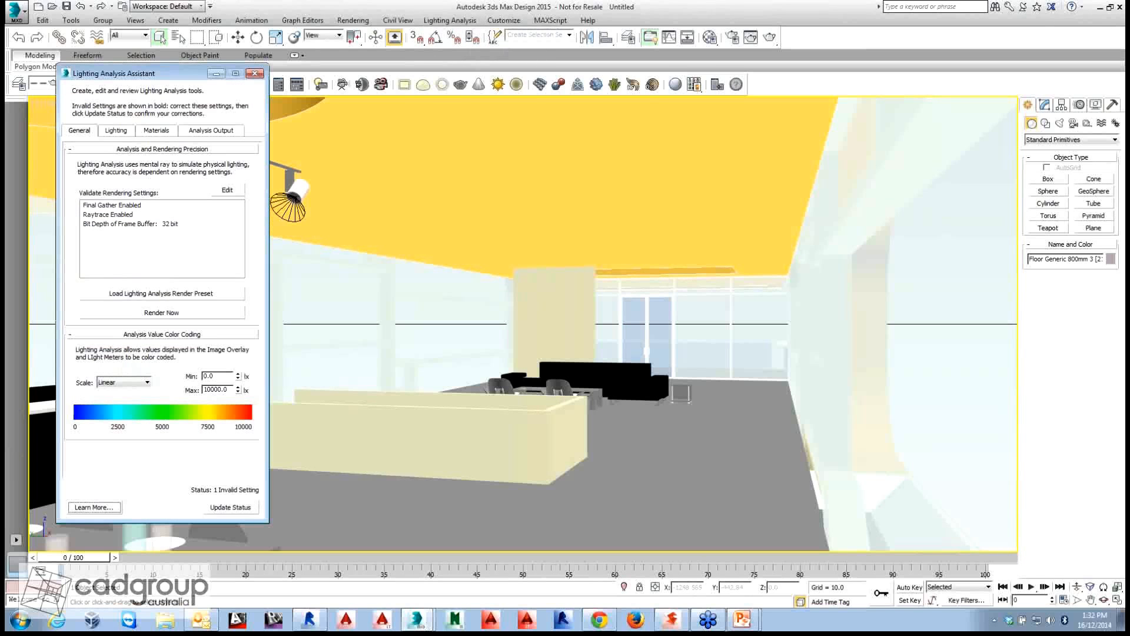
drag(159, 74, 153, 109)
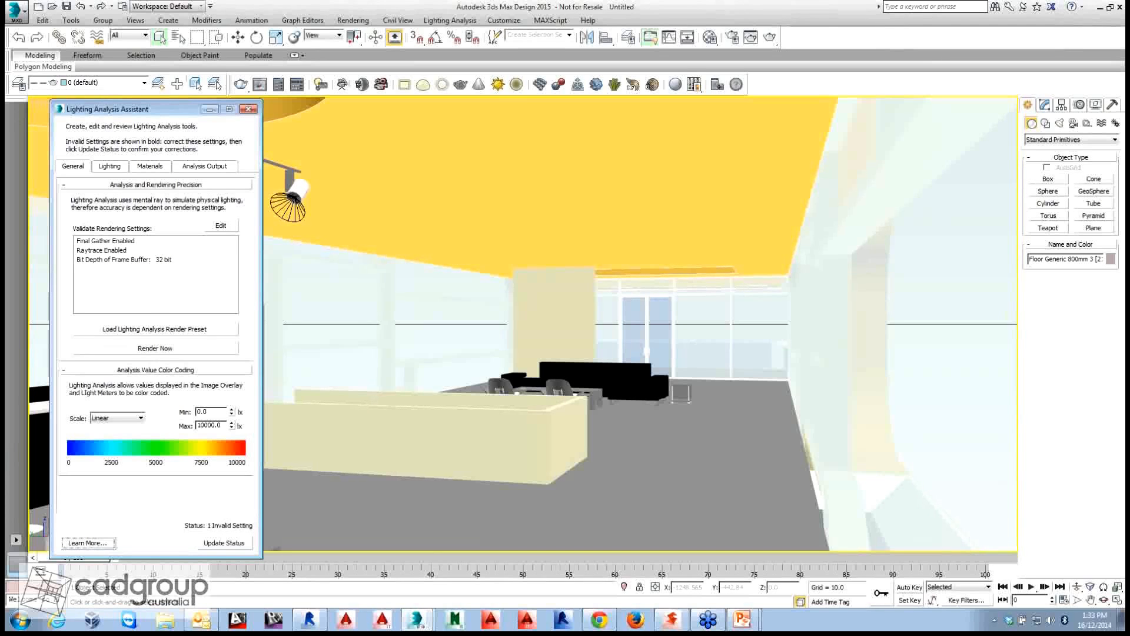
click(109, 166)
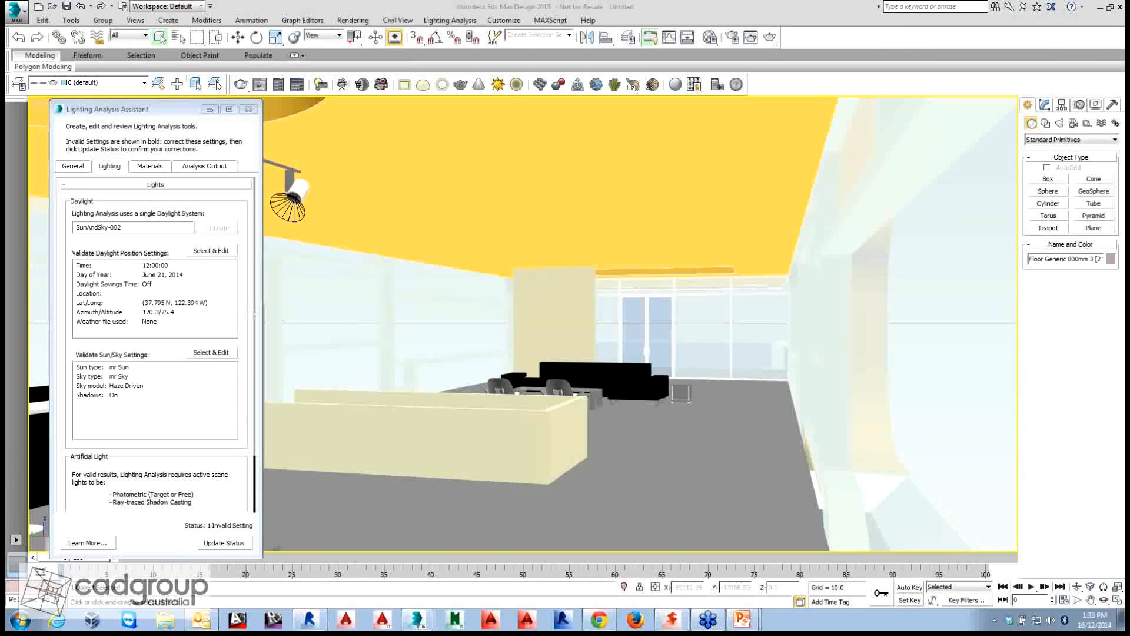
Step: Show all four viewports, select the SunAndSky-002 daylight system for editing and set its position to come from a weather data file
click(1117, 600)
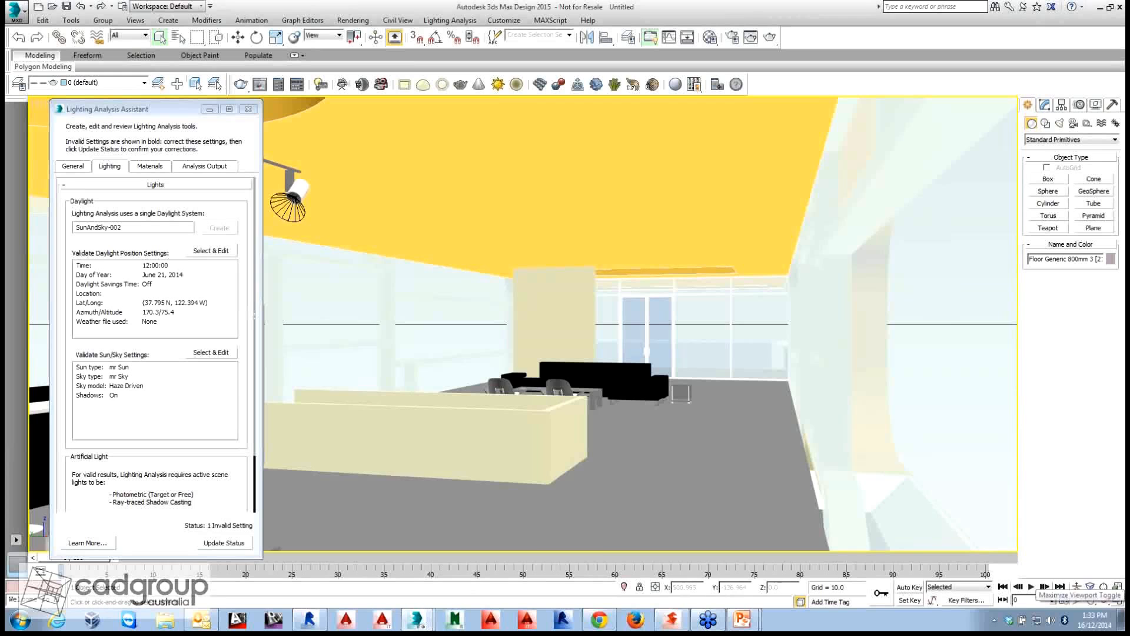
click(1117, 600)
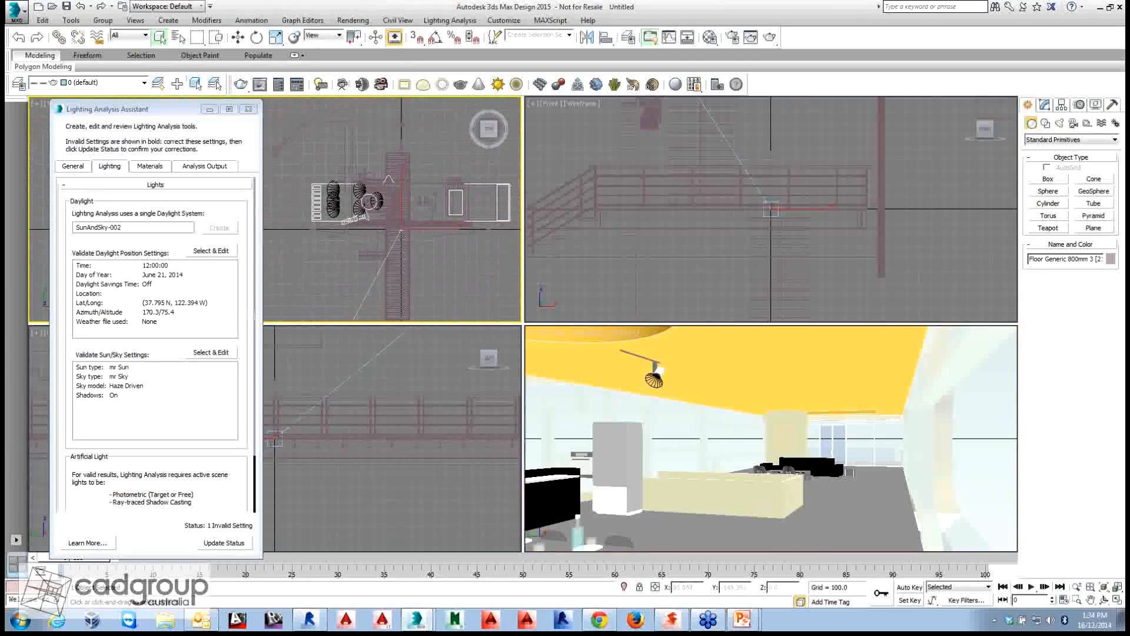
scroll(398, 200, down, 4)
middle_drag(397, 212, 398, 176)
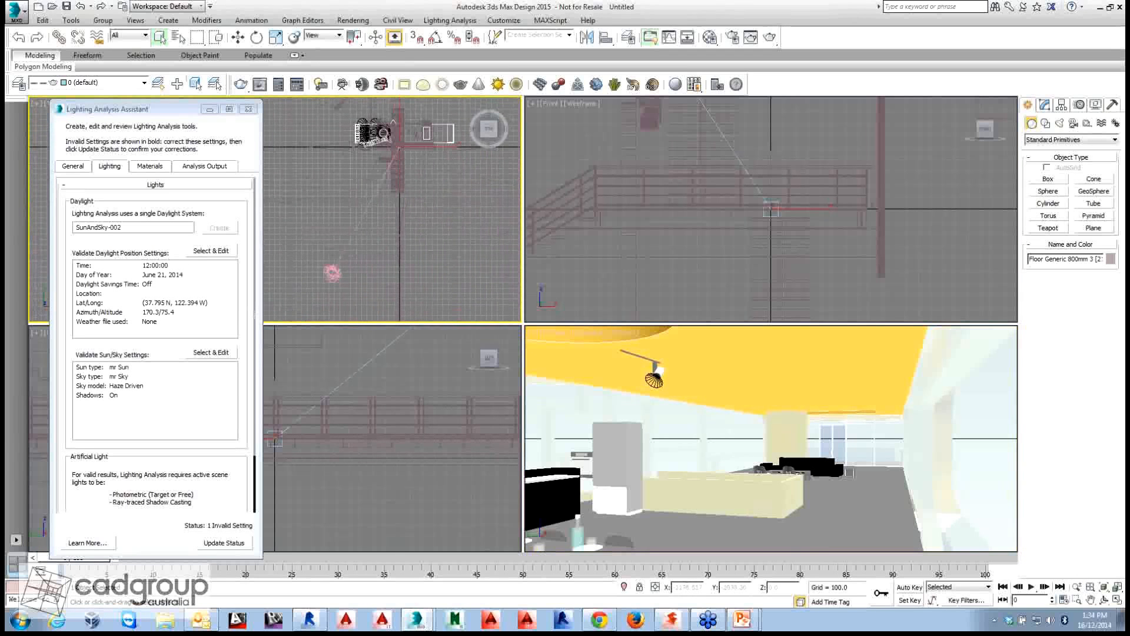
click(210, 353)
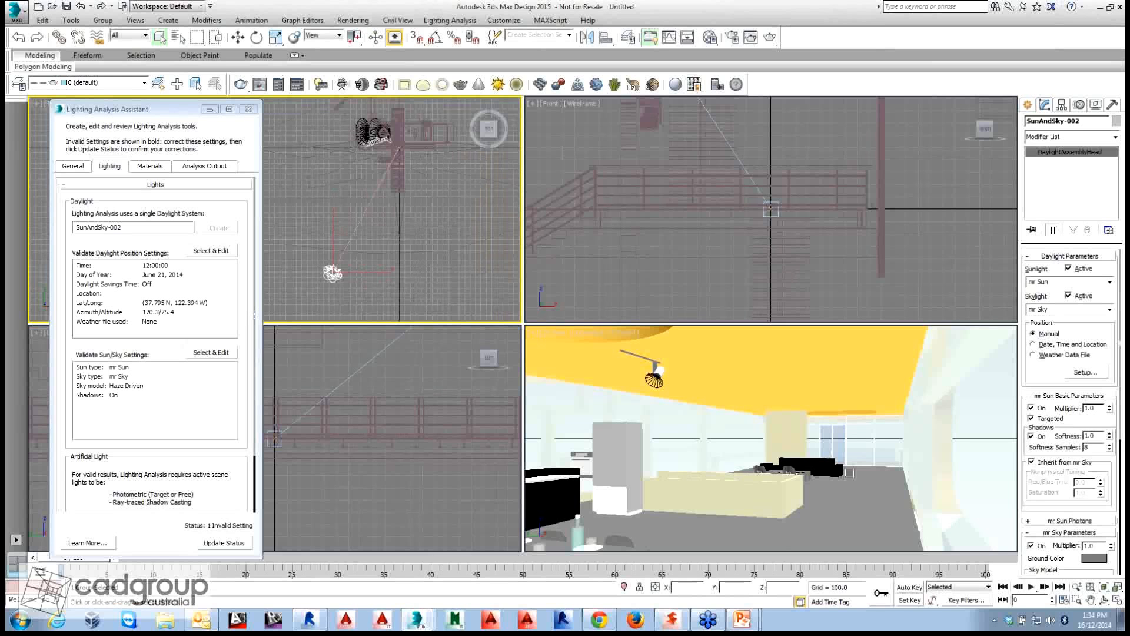
click(1033, 355)
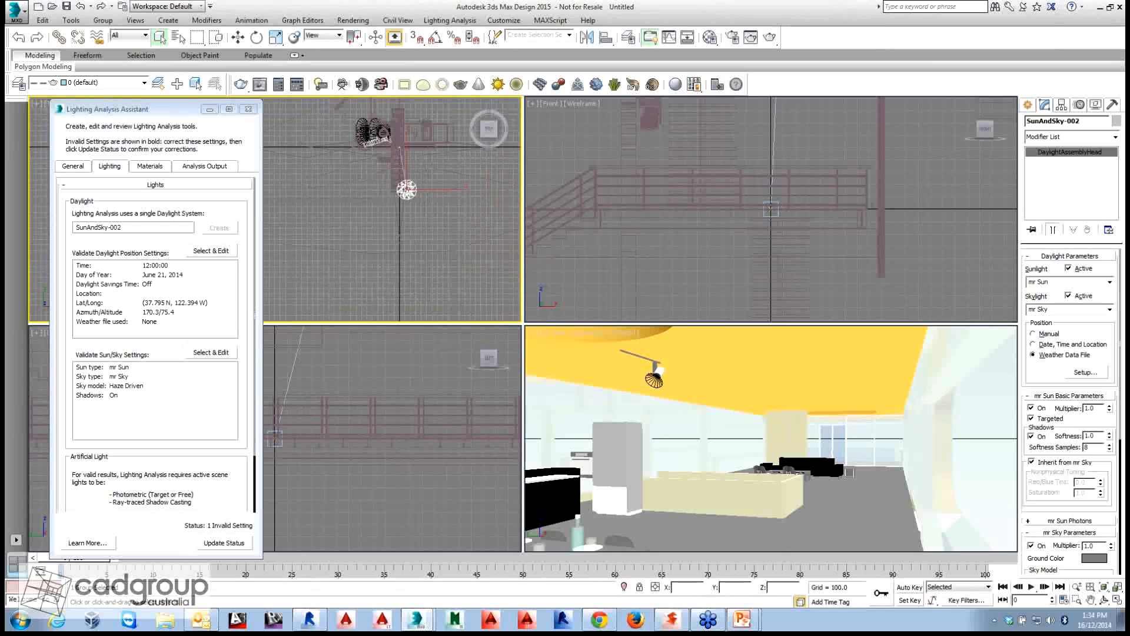
Step: Load the weather file AUS_NSW.Sydney.947670_IWEC.epw into the daylight system's weather data setup
click(1086, 372)
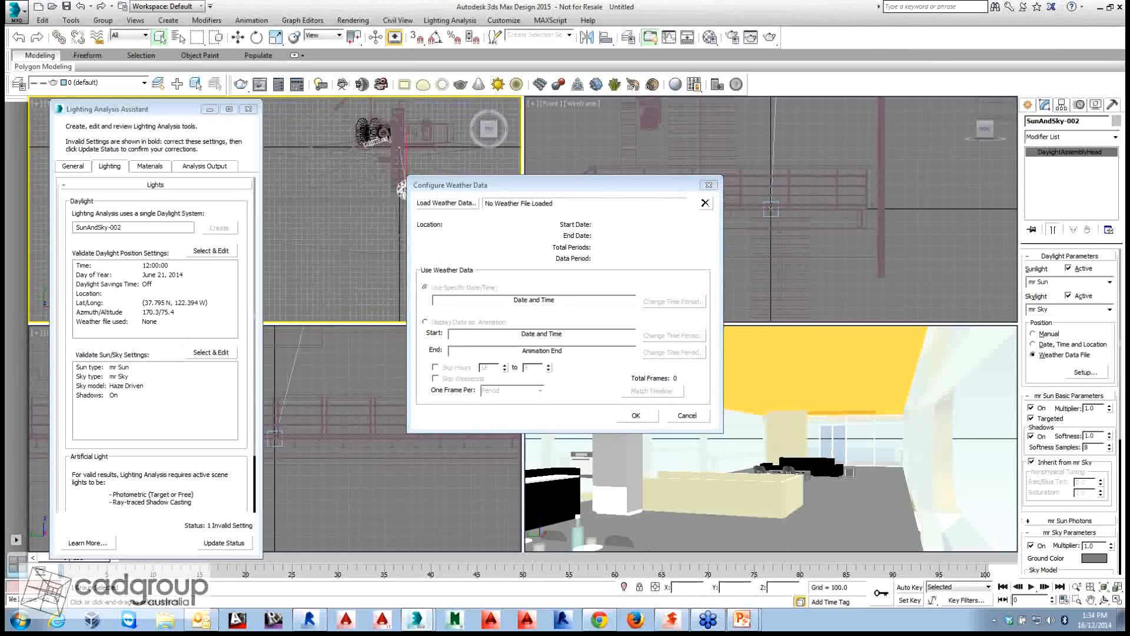
click(446, 202)
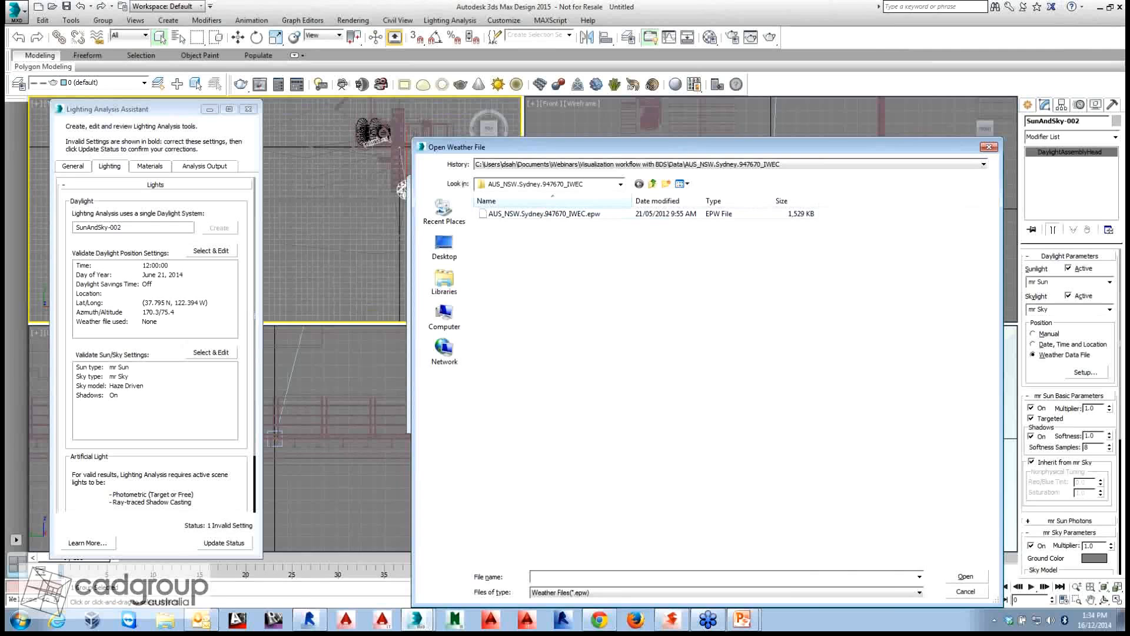
drag(647, 147, 537, 128)
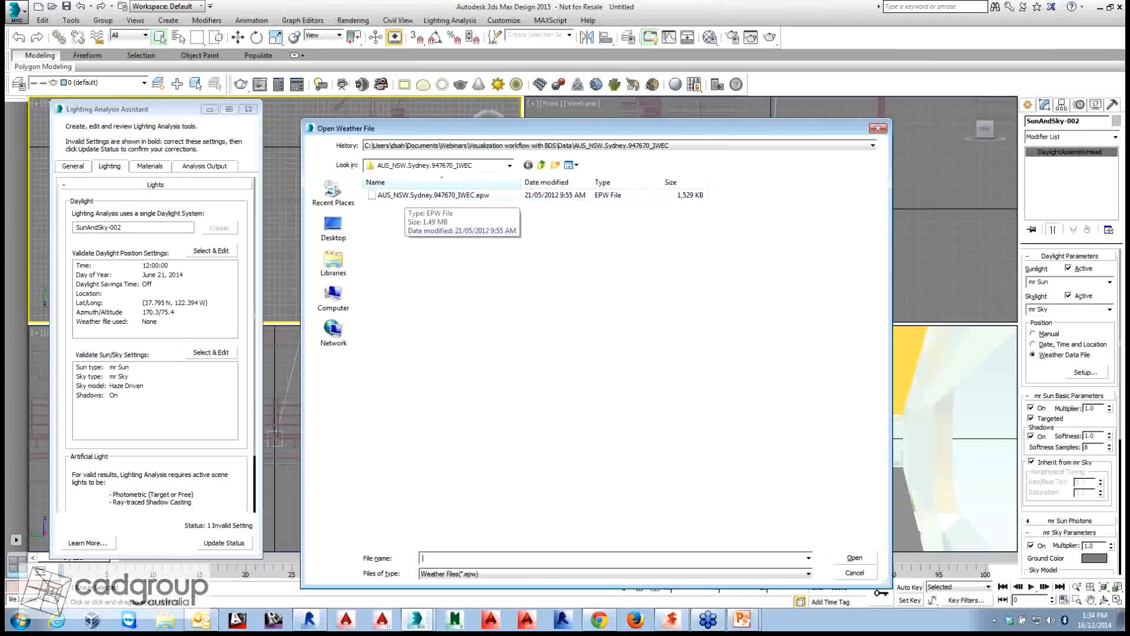
click(412, 195)
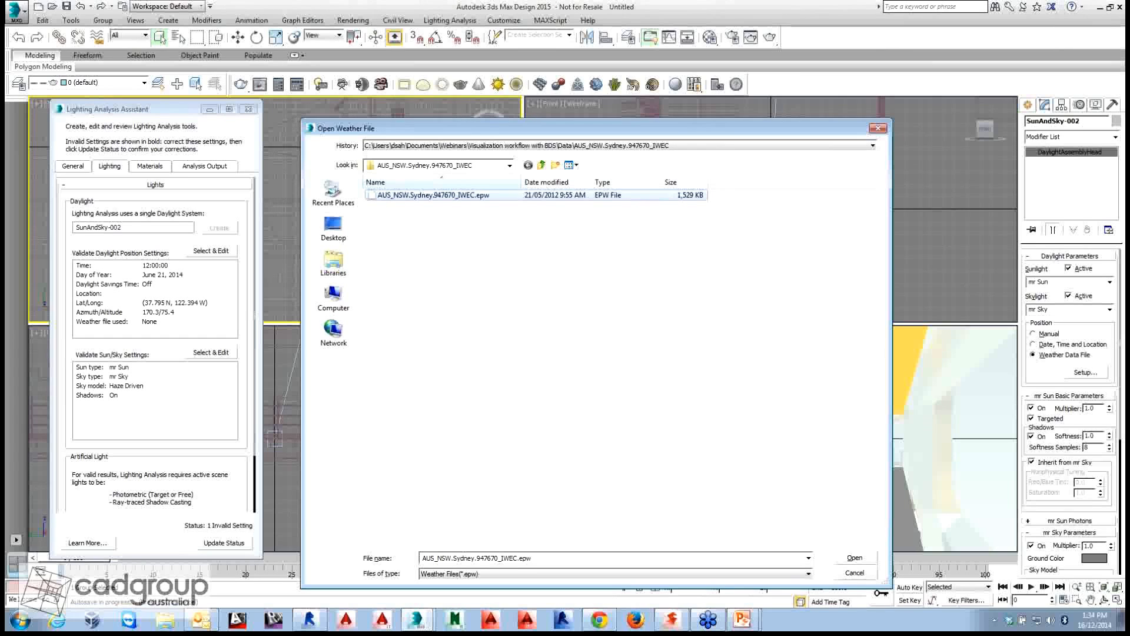
key(Return)
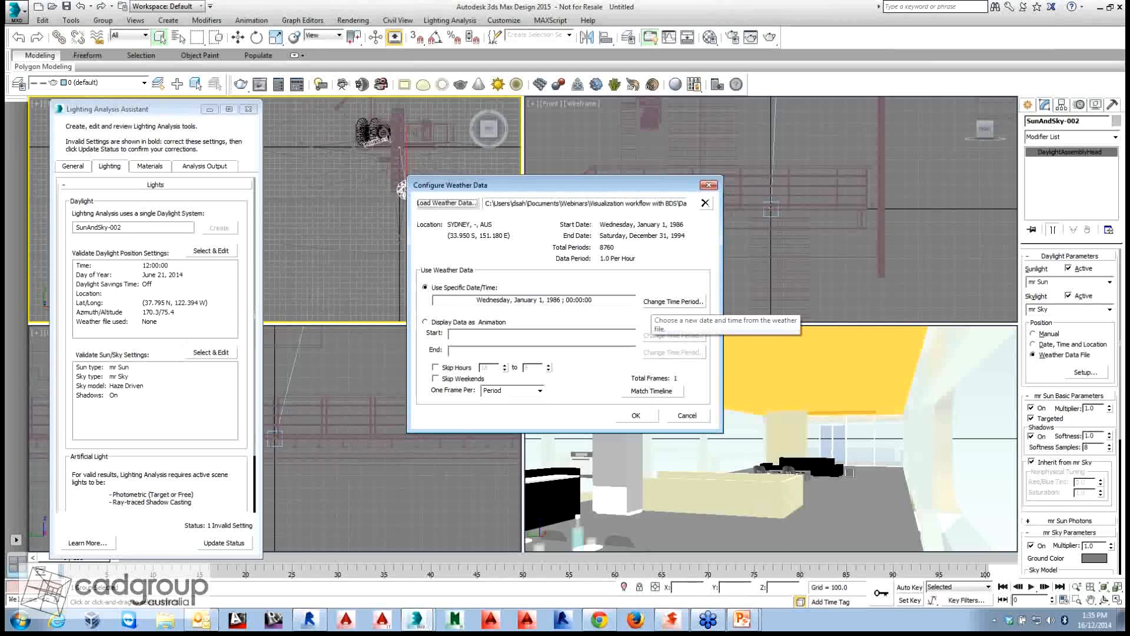
Step: Set the weather data's specific date and time to June 21, 1994 at 09:00:00 and apply the configuration
click(653, 302)
drag(432, 250, 479, 250)
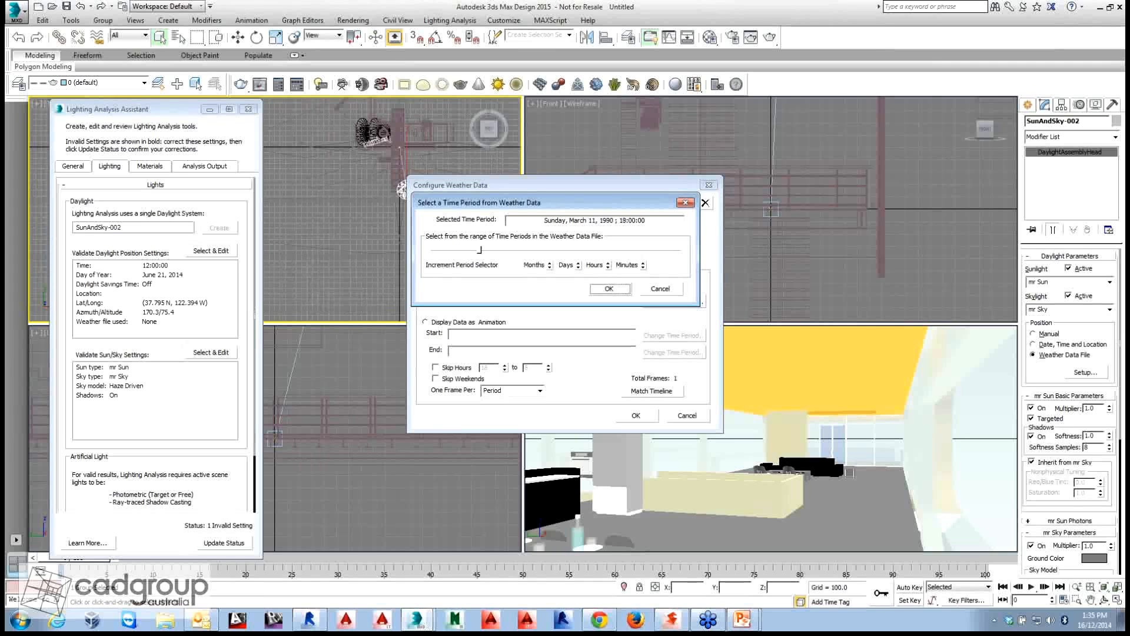
drag(480, 250, 540, 250)
drag(540, 250, 550, 250)
click(607, 268)
click(608, 268)
key(Return)
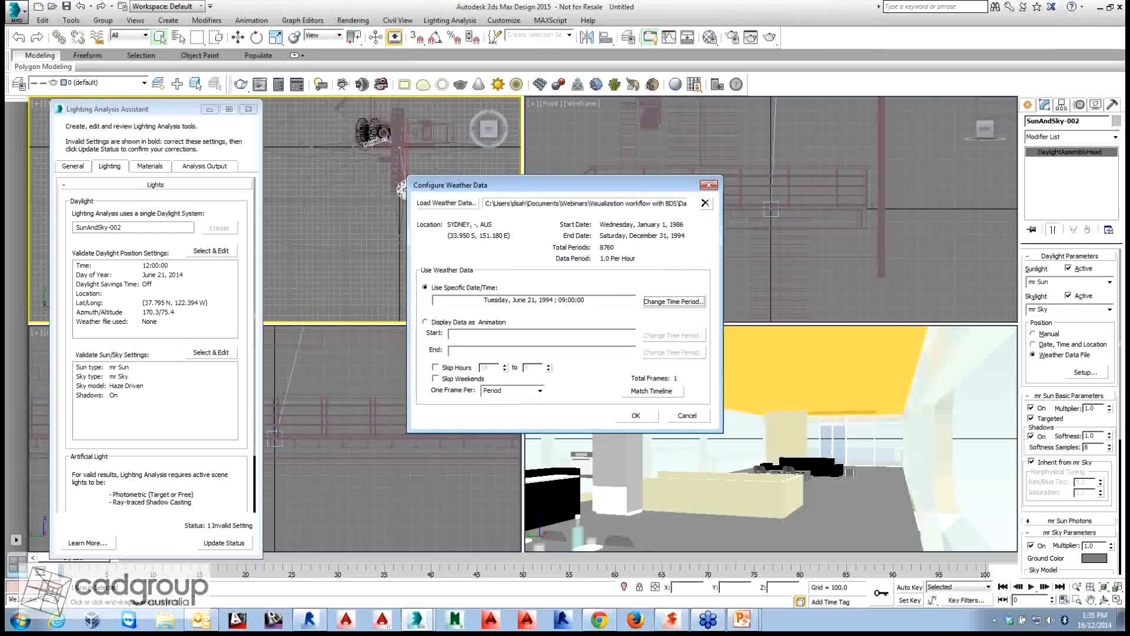
key(Return)
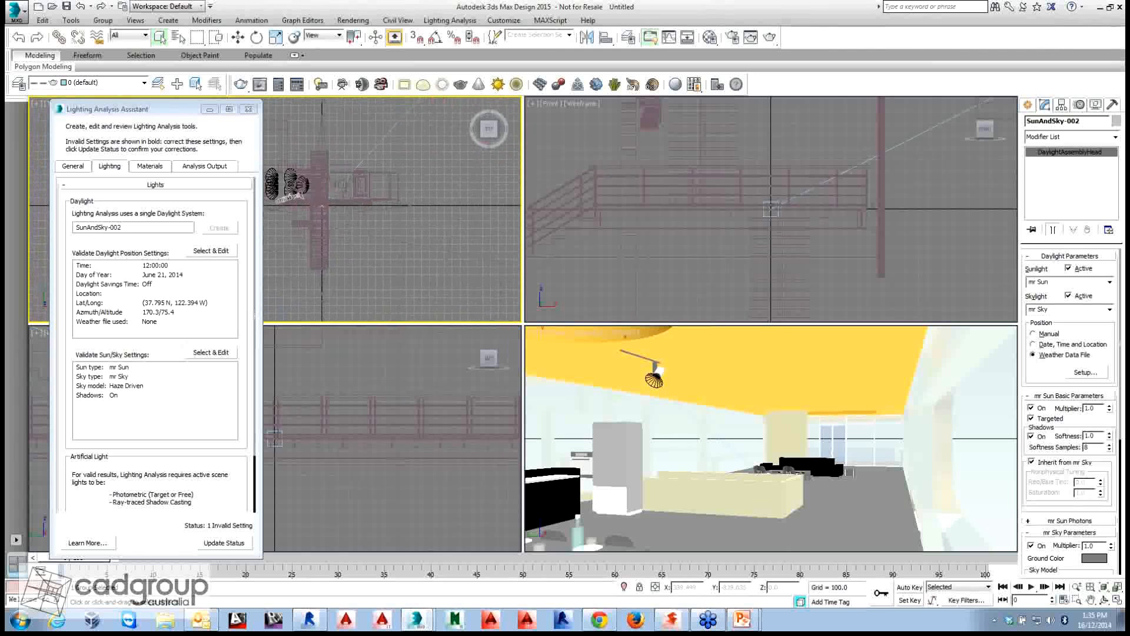
Step: Set the mr Sky parameters of the daylight system to the CIE sky model
scroll(337, 253, down, 2)
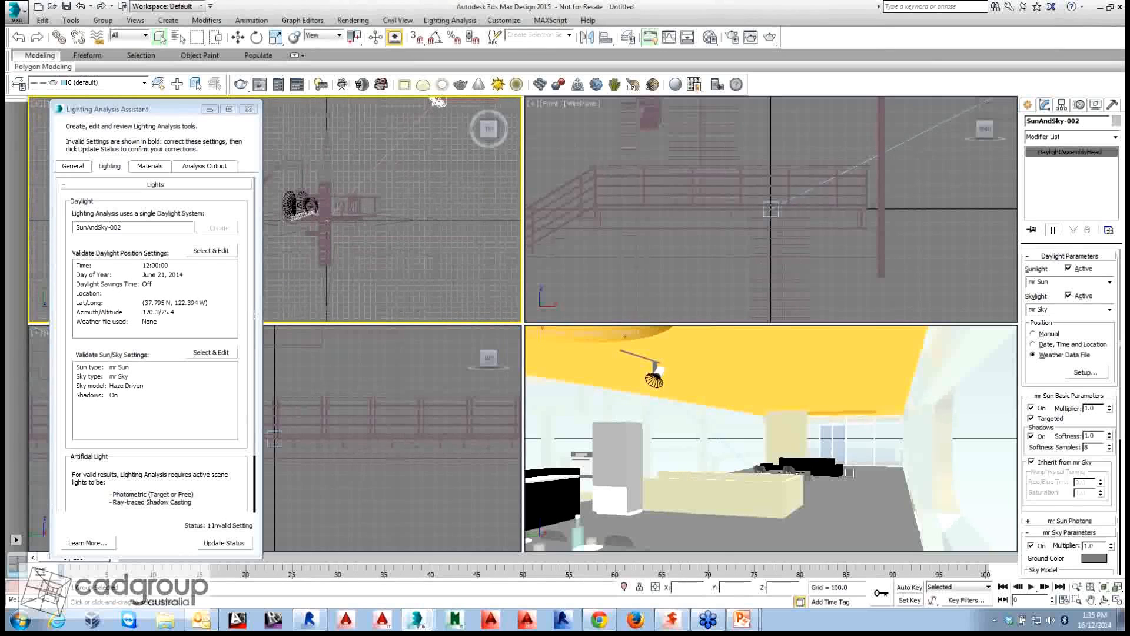
scroll(1070, 412, down, 1)
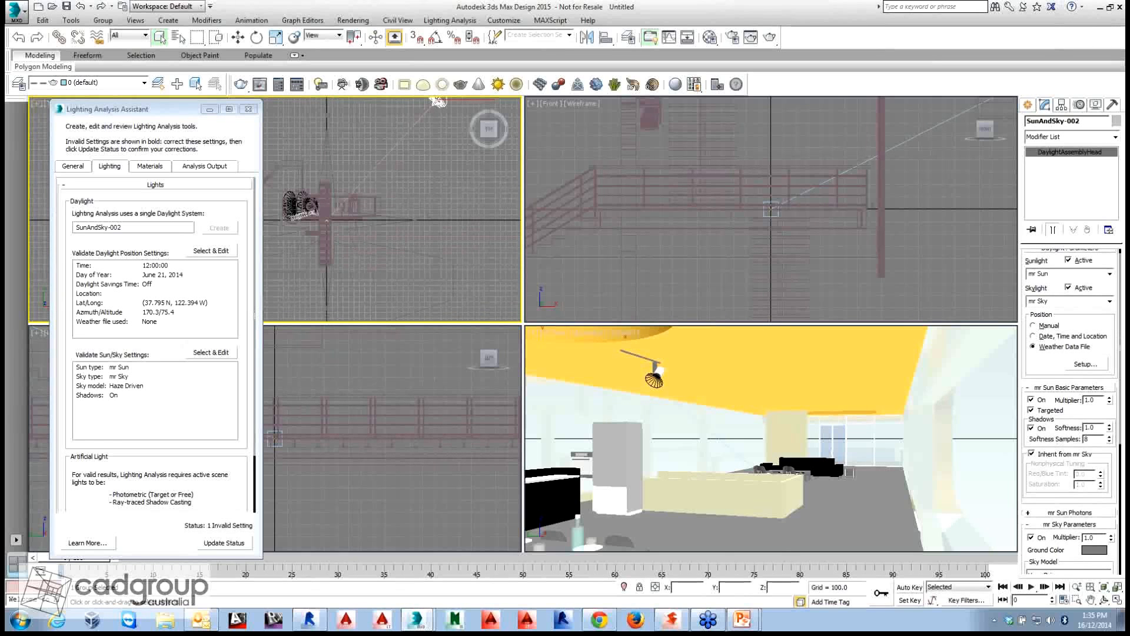
scroll(1070, 383, up, 1)
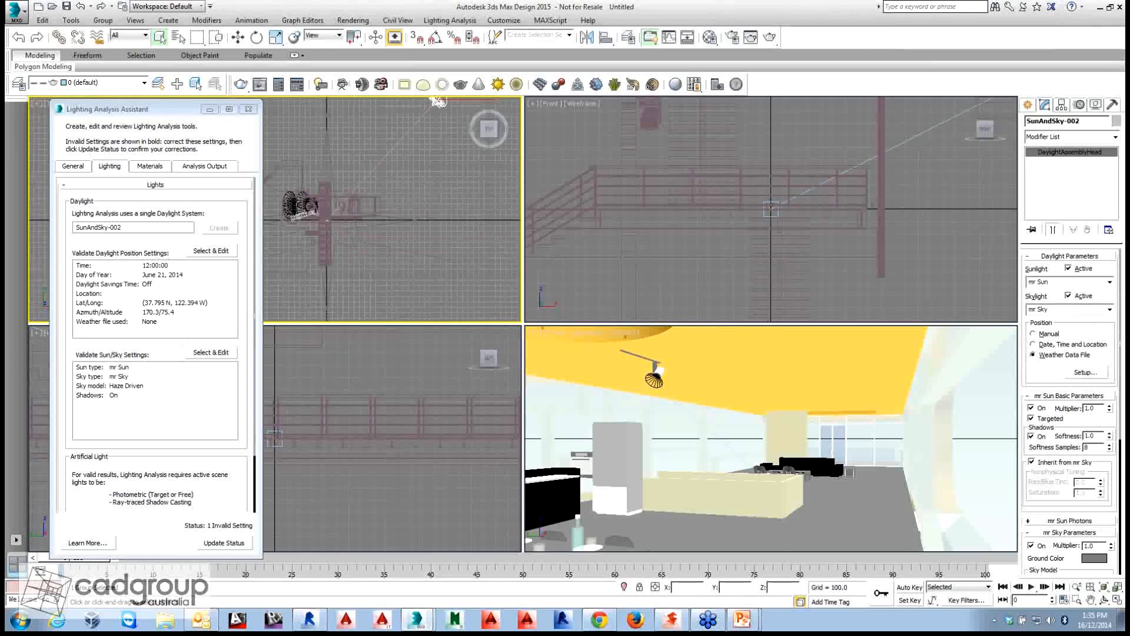
scroll(1070, 412, down, 5)
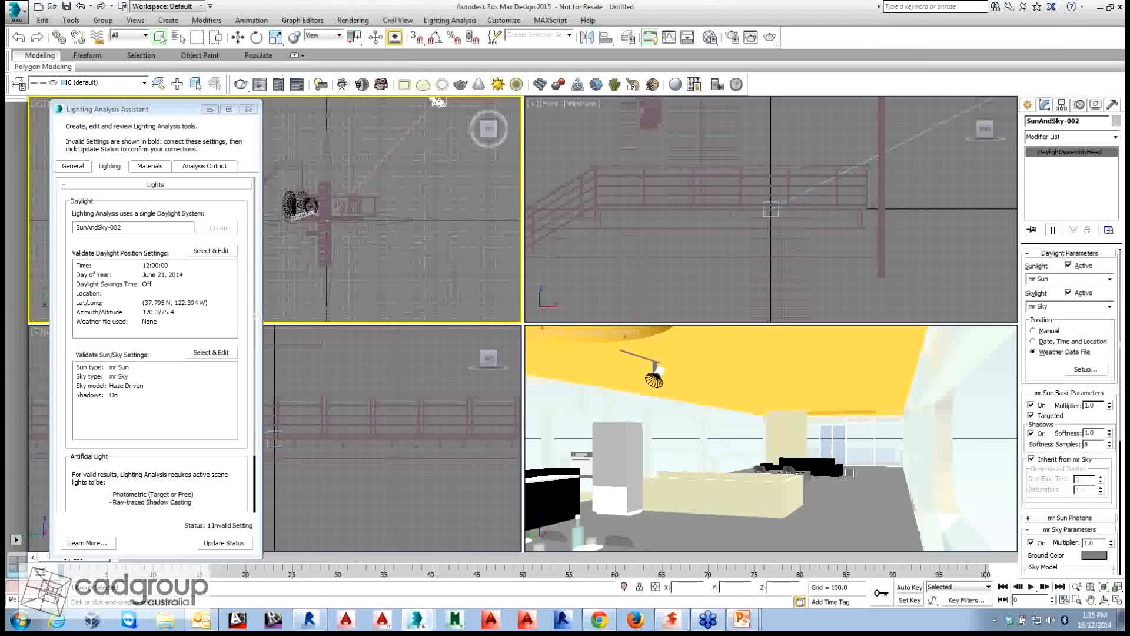
scroll(1070, 411, down, 1)
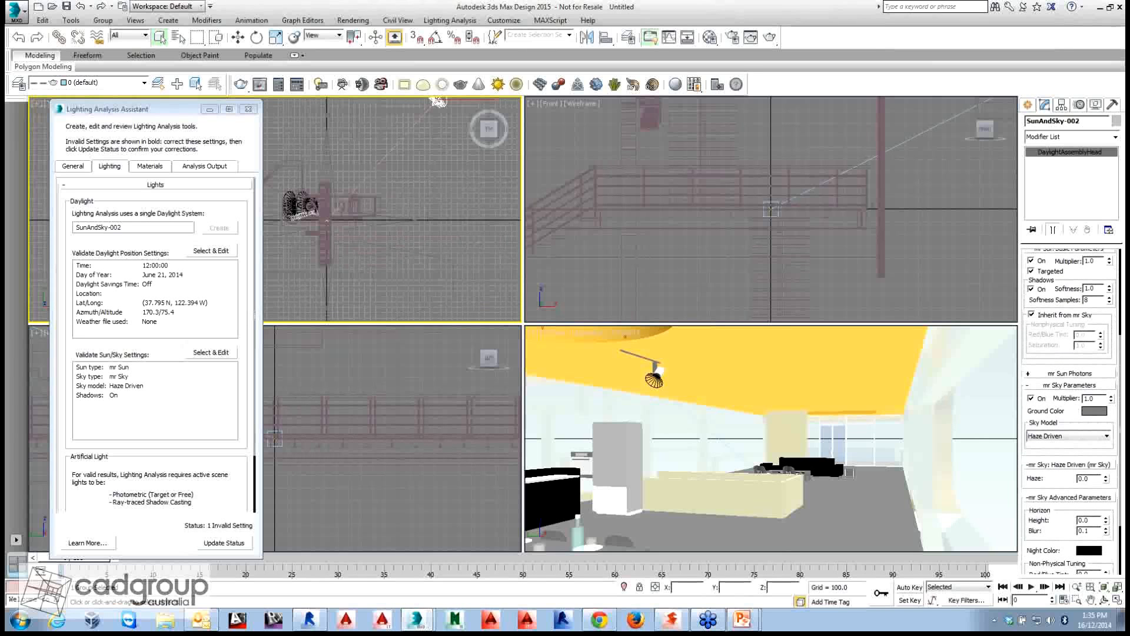
scroll(1070, 412, down, 2)
click(1068, 392)
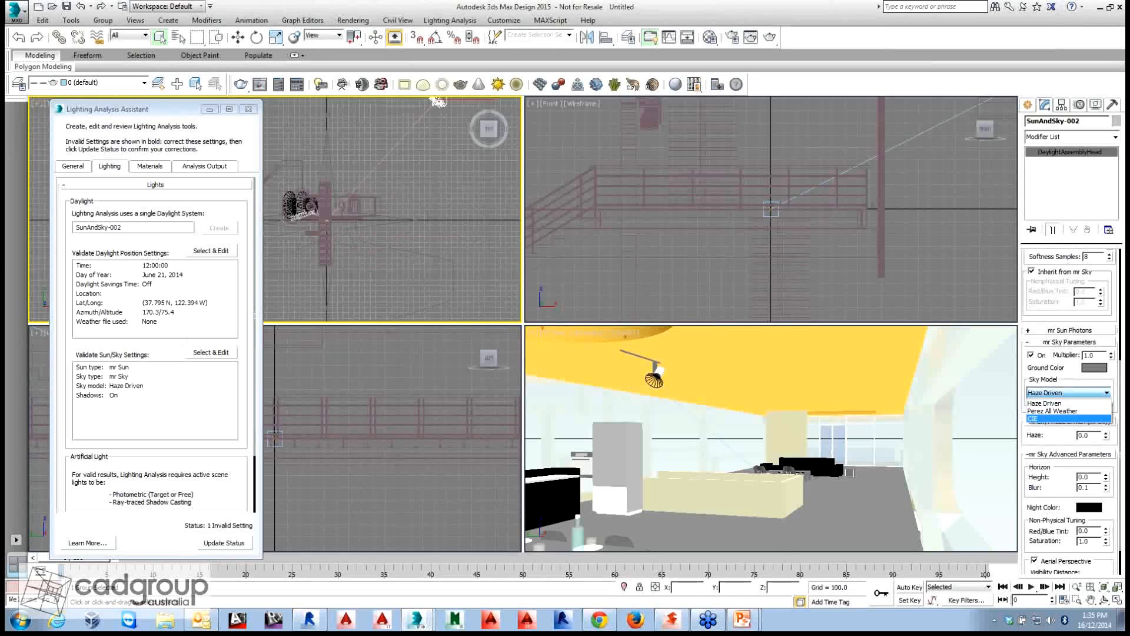
click(1036, 417)
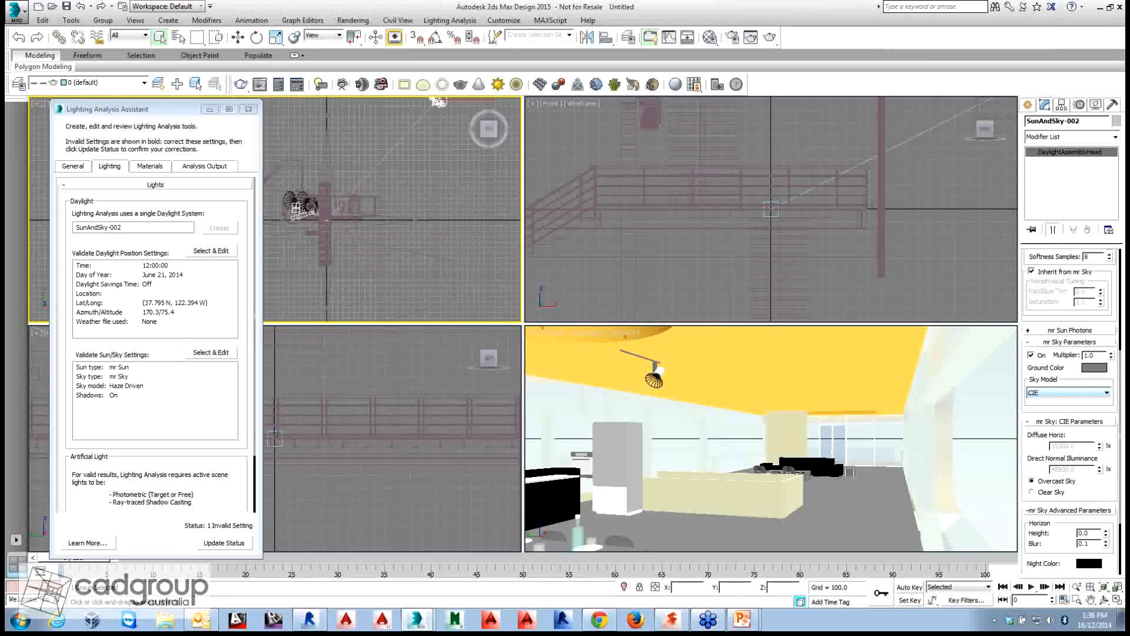
Step: Turn off Aerial Perspective for the mr Sky and update the status in the Lighting Analysis Assistant
scroll(1069, 412, down, 2)
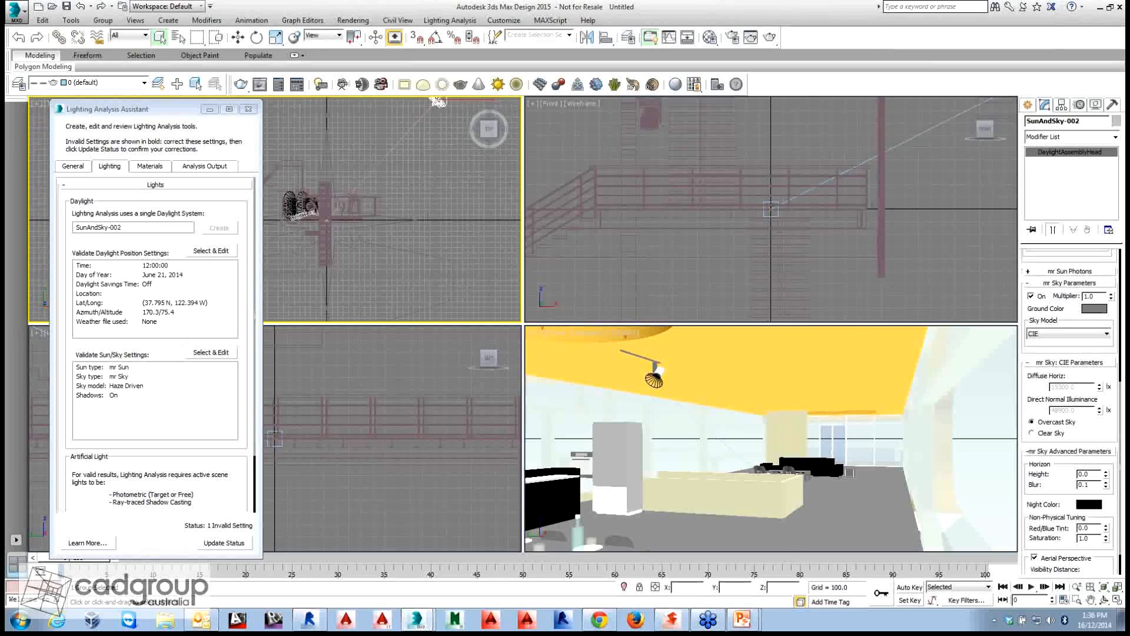
scroll(1070, 410, down, 1)
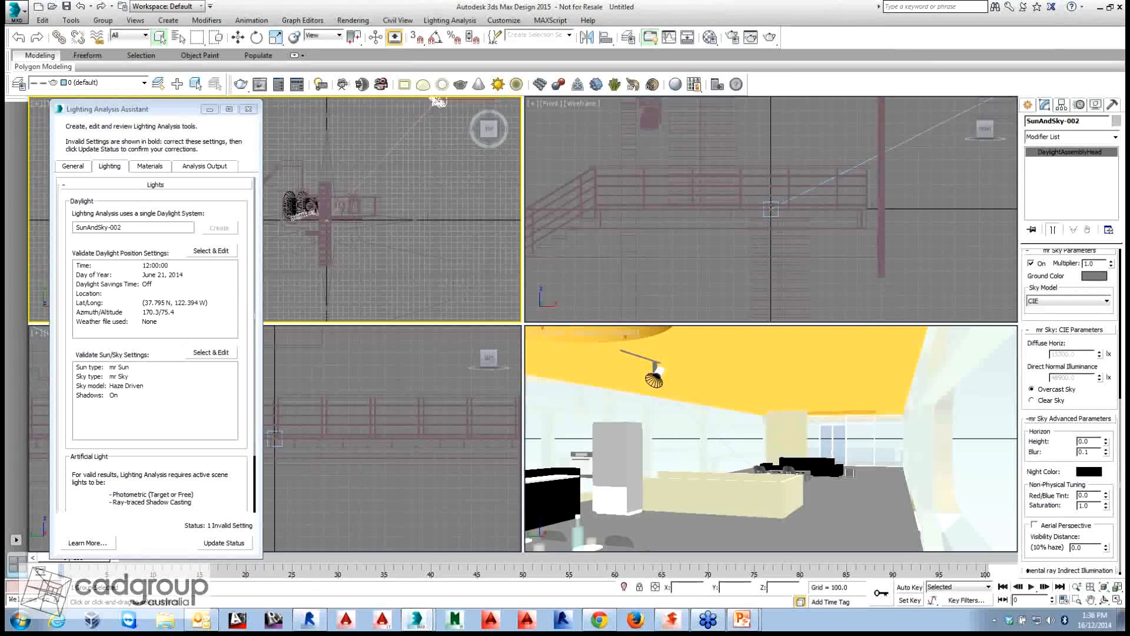
scroll(1071, 412, up, 6)
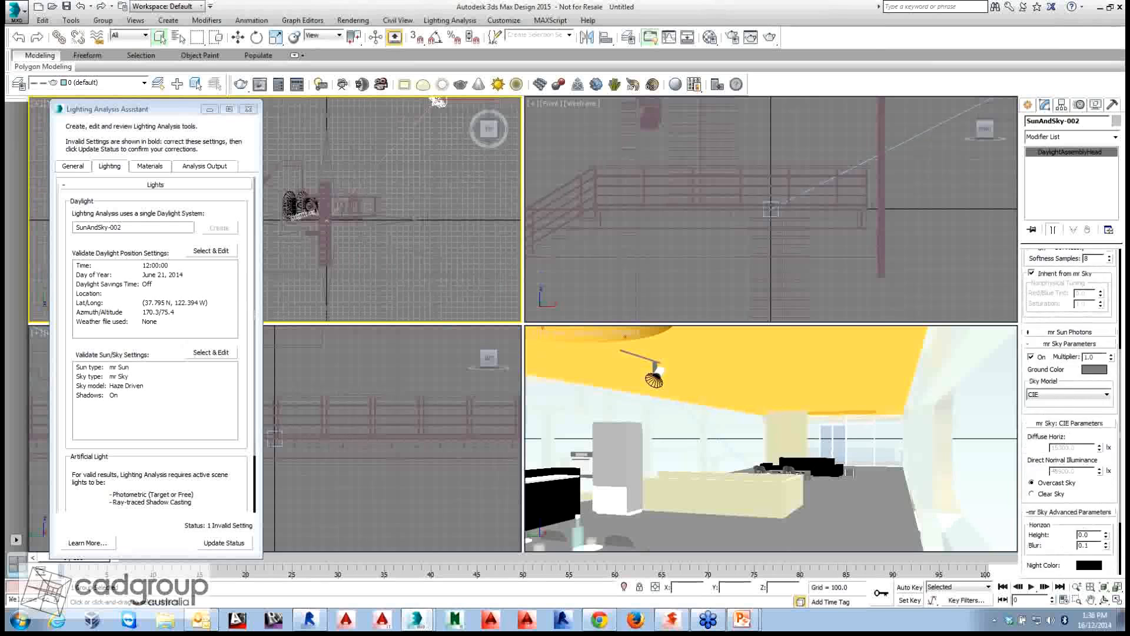
scroll(1071, 412, up, 1)
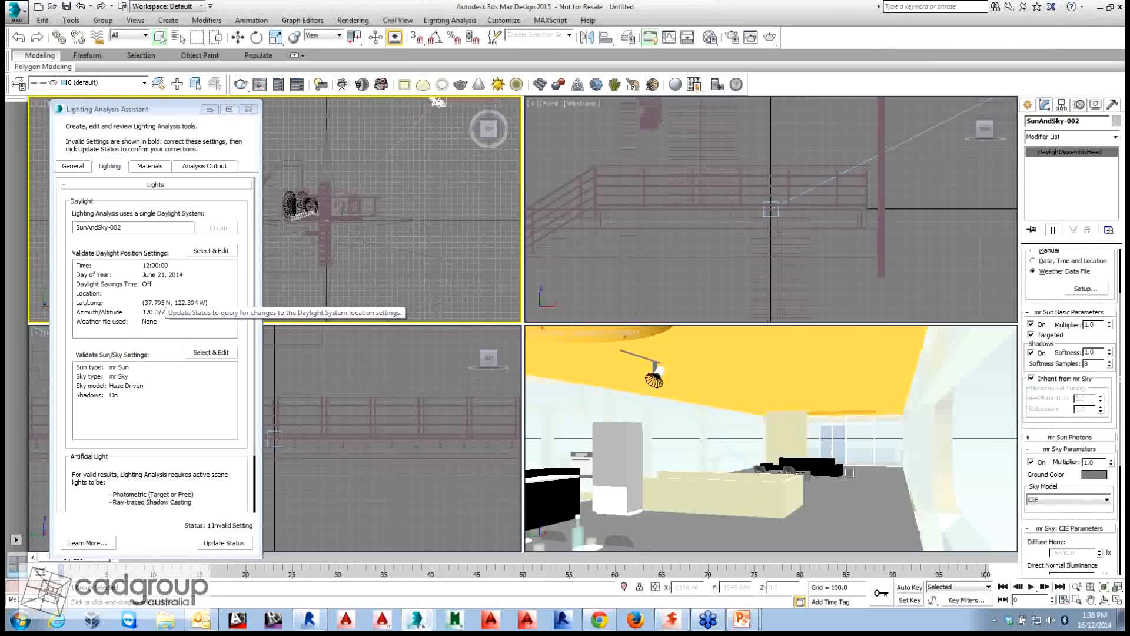
click(224, 543)
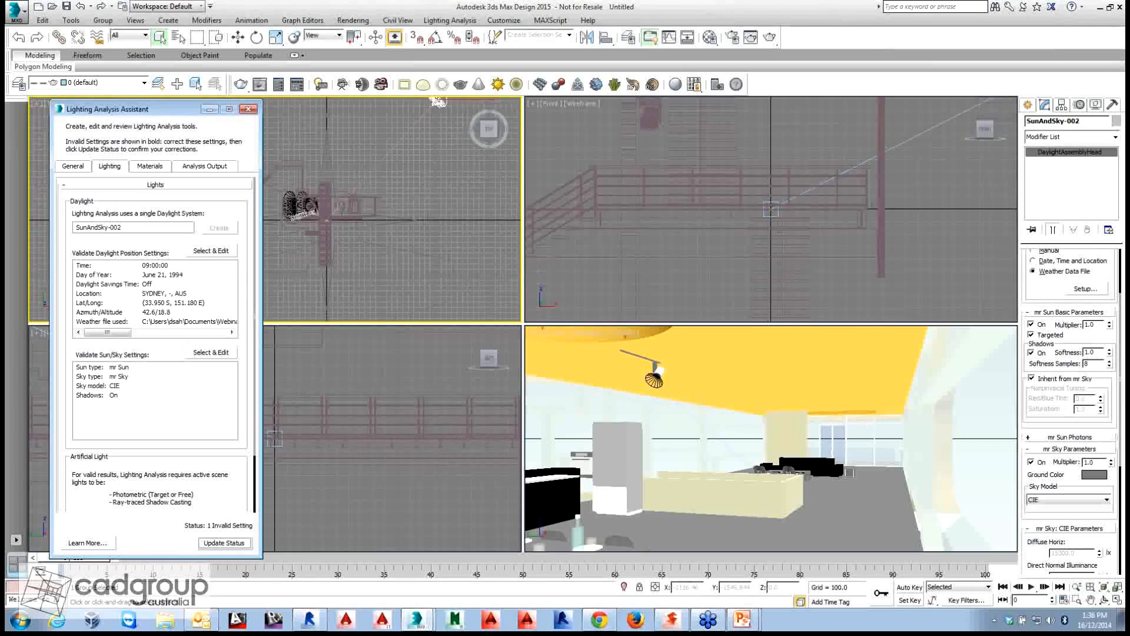
Step: Check the assistant for invalid materials and create a light meter across the interior floor in the camera view
click(149, 166)
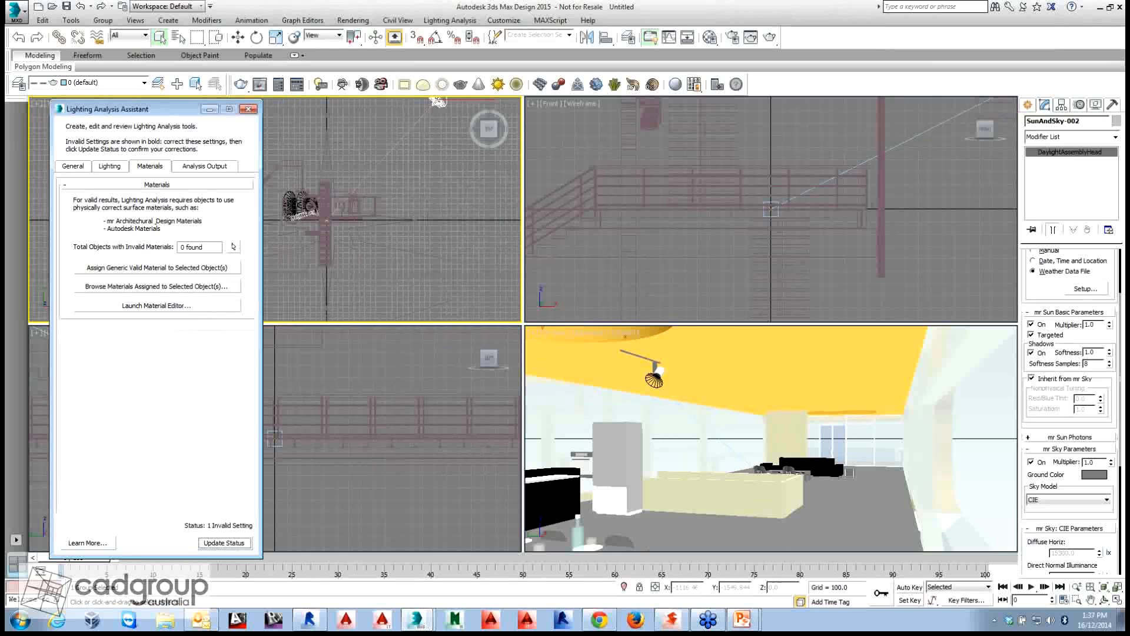
click(204, 165)
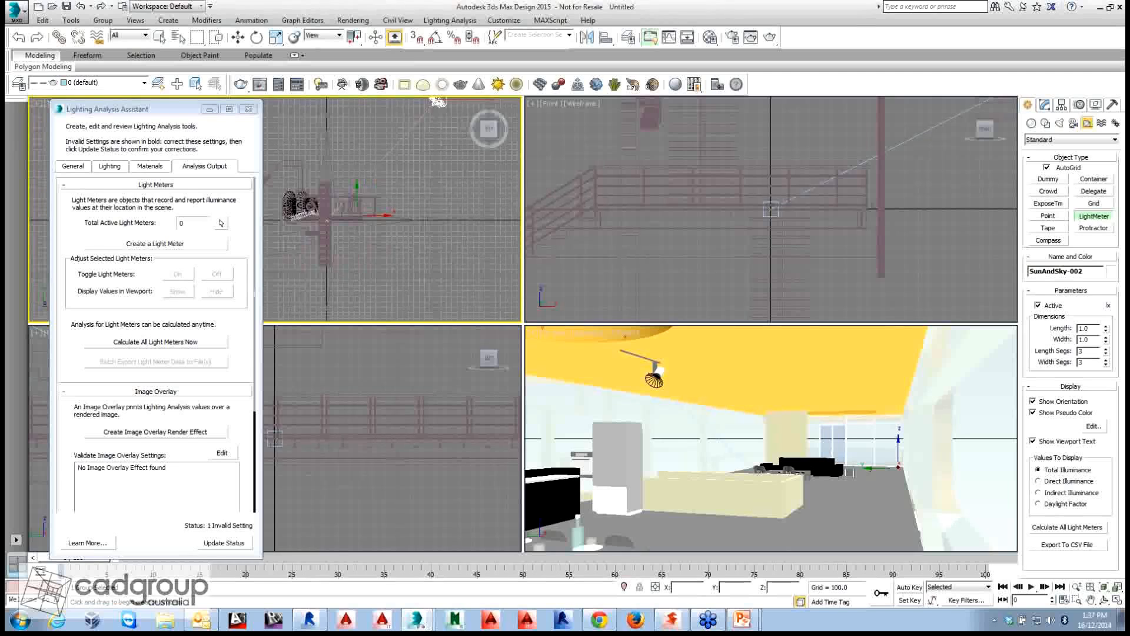
drag(872, 473, 905, 526)
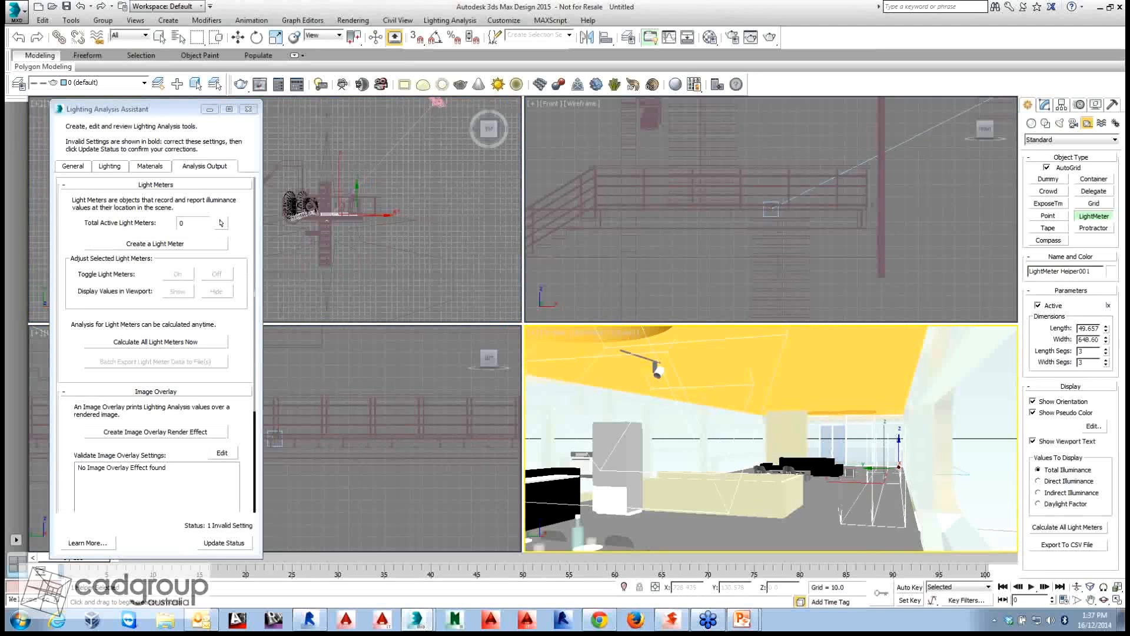
drag(840, 523, 468, 566)
right_click(775, 503)
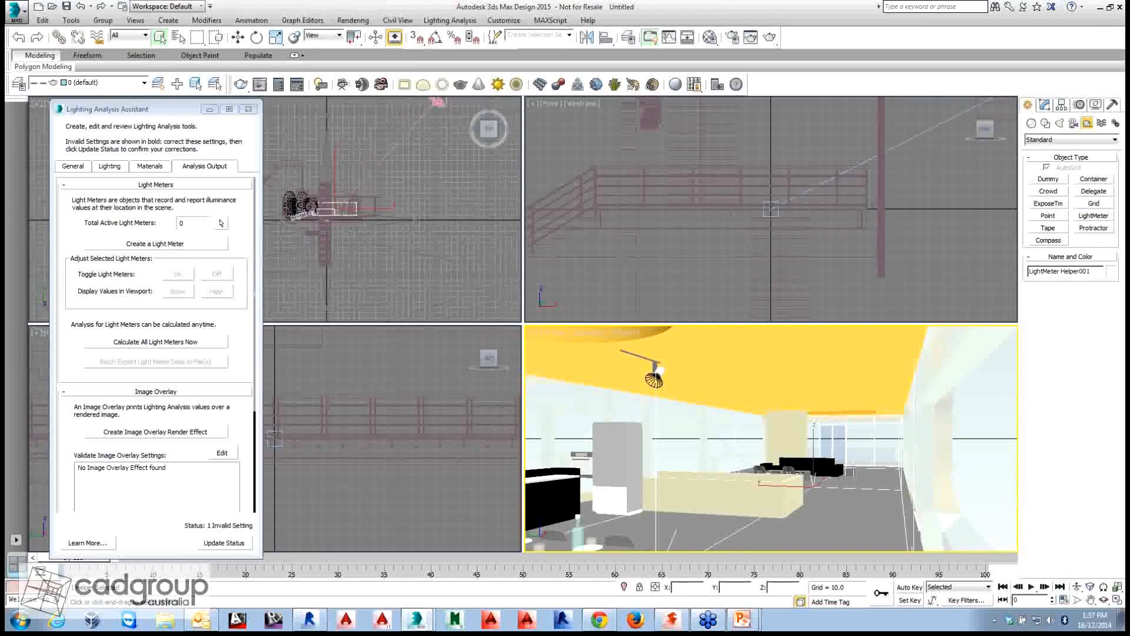
Step: Resize the light meter to about 287.16 by 1114.7 and move it over the interior floor plan in the top view
scroll(363, 223, up, 2)
scroll(325, 197, up, 5)
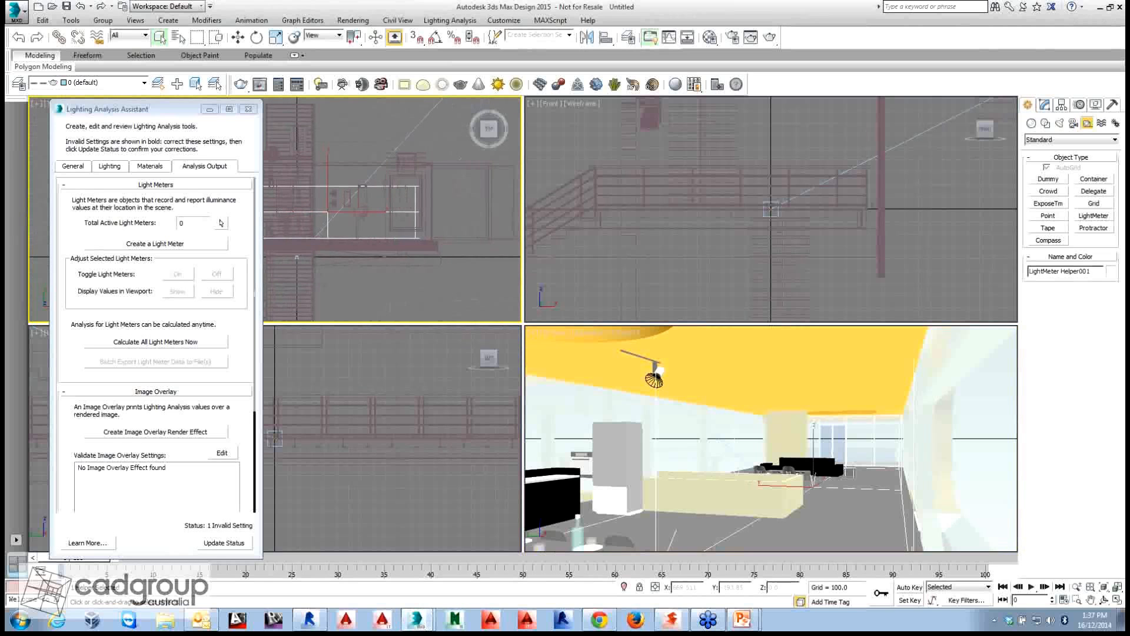
click(221, 222)
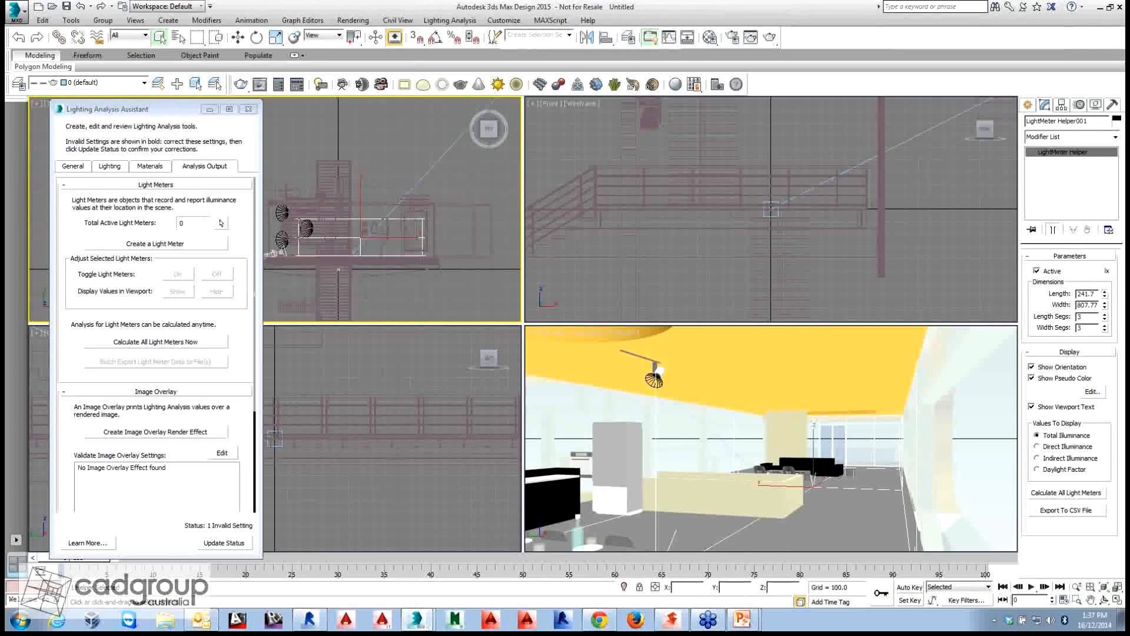
drag(1105, 293, 1104, 297)
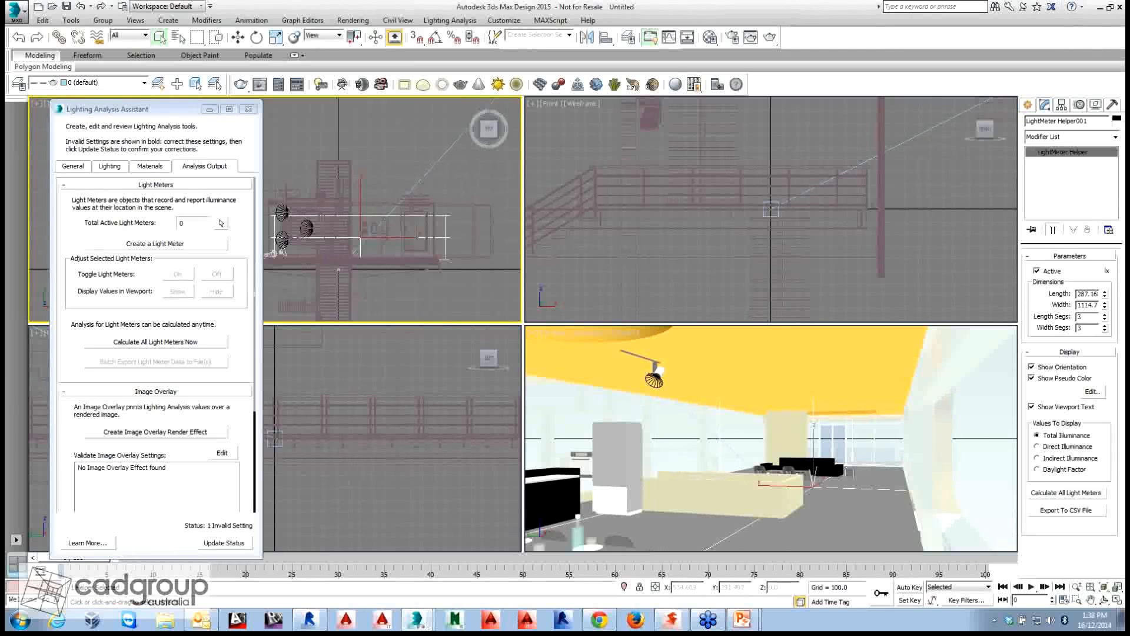
right_click(384, 220)
click(403, 234)
drag(371, 228, 375, 221)
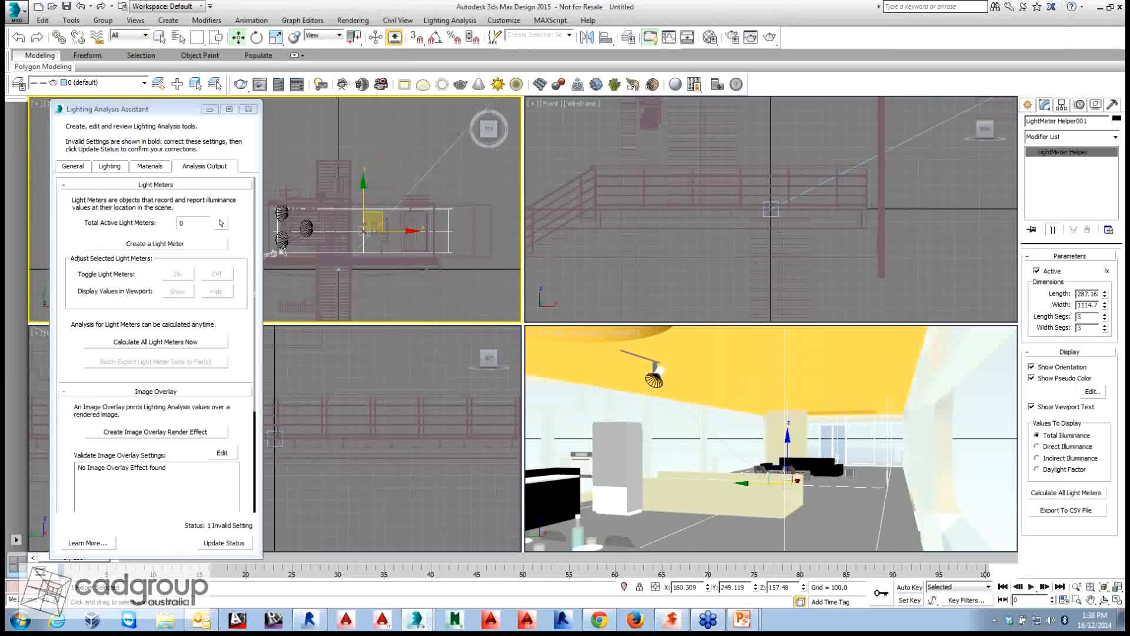
Step: Set the light meter's length and width segments to 10 each
double_click(1080, 317)
text(10)
key(Tab)
text(1)
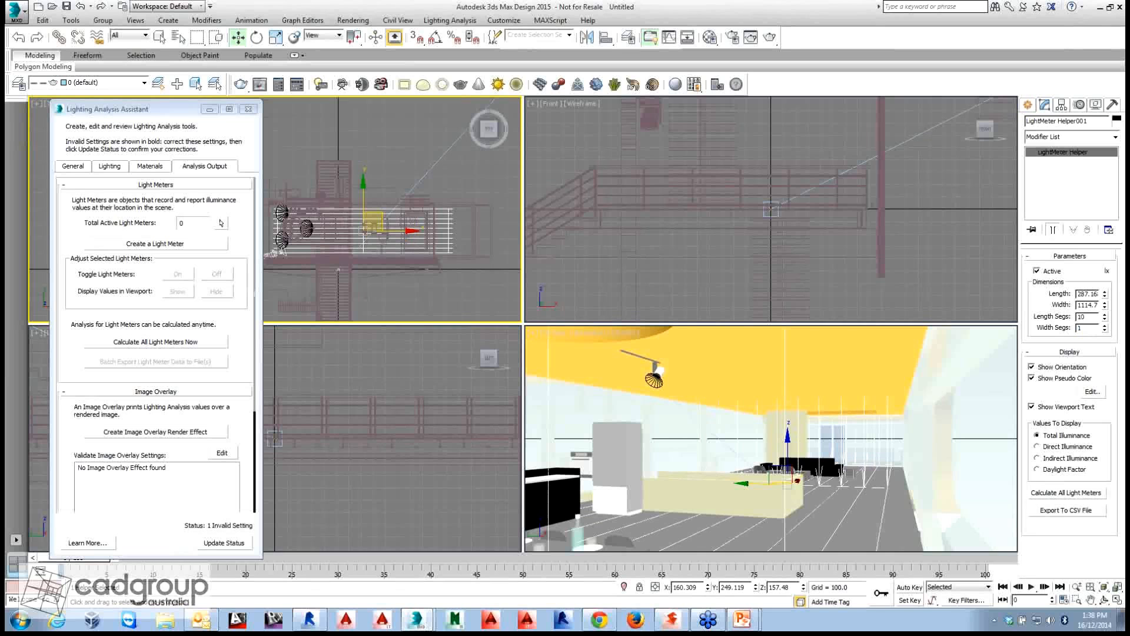
key(Return)
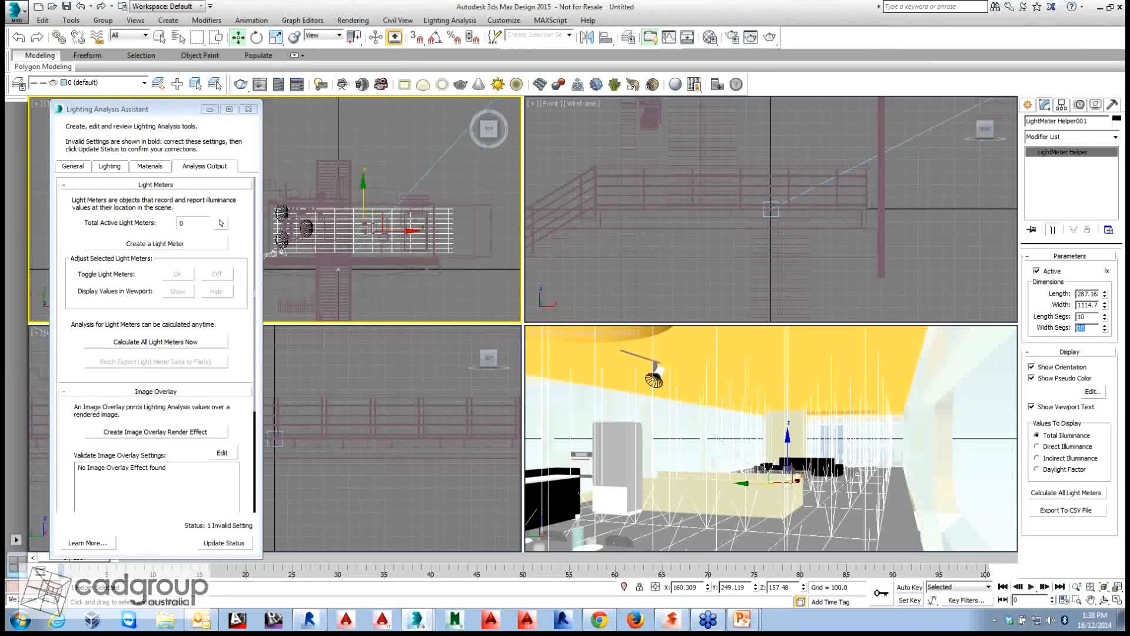
click(221, 222)
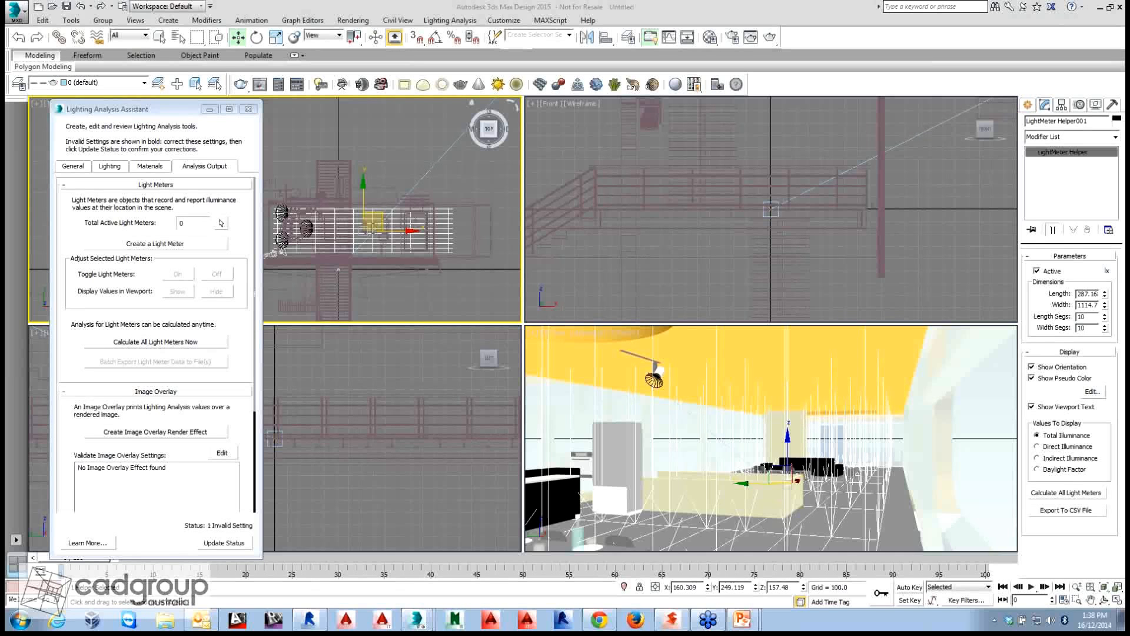
Step: Raise the light meter to a Z position of 187 and calculate all light meters
right_click(771, 438)
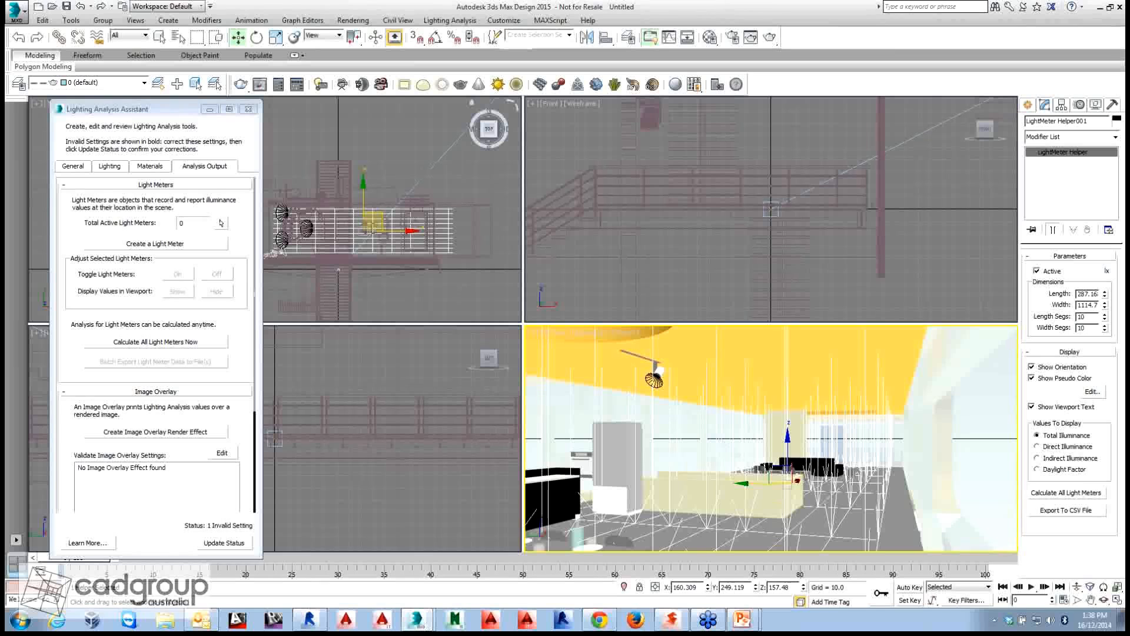
double_click(778, 586)
text(187)
key(Return)
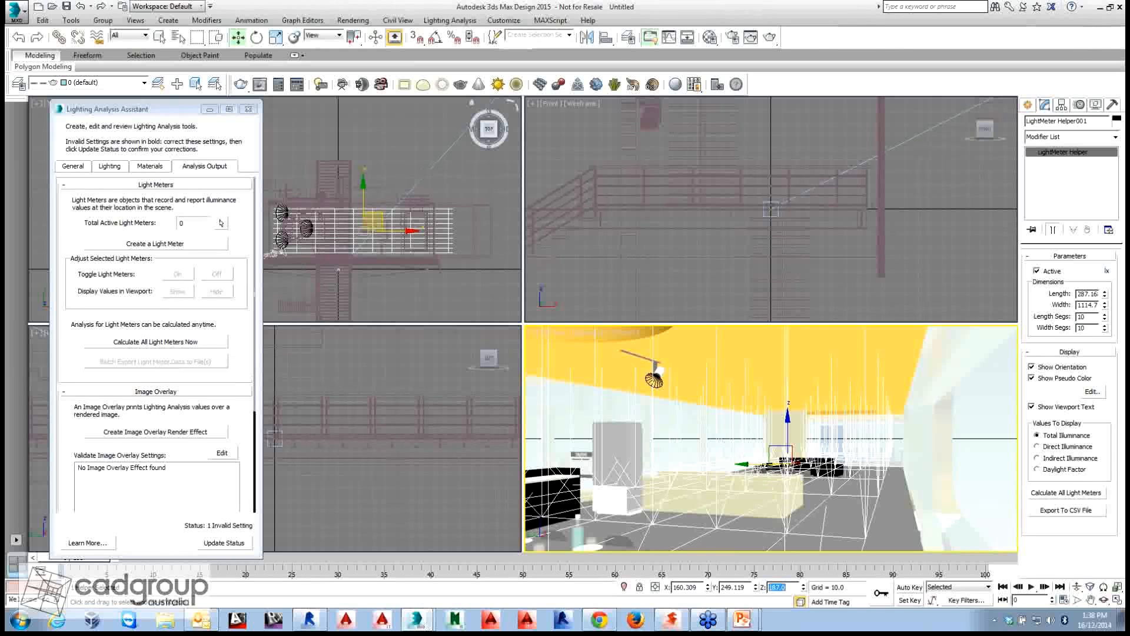
click(155, 342)
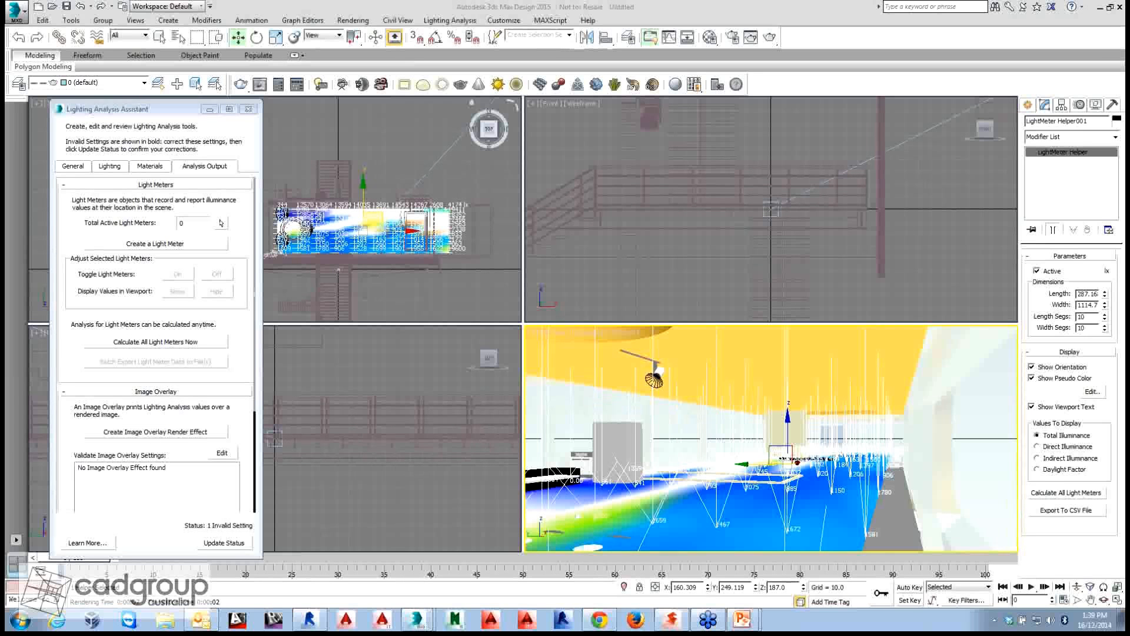
Step: Set the maximum of the analysis value color coding scale to 2000 lx
click(73, 167)
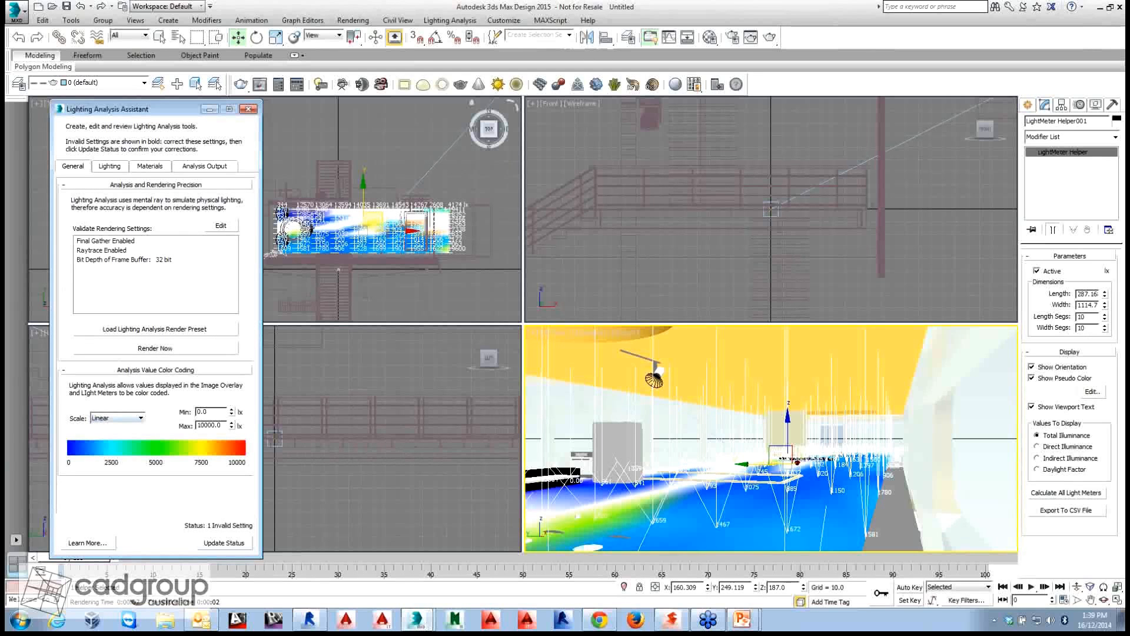
double_click(209, 425)
text(2000)
key(Return)
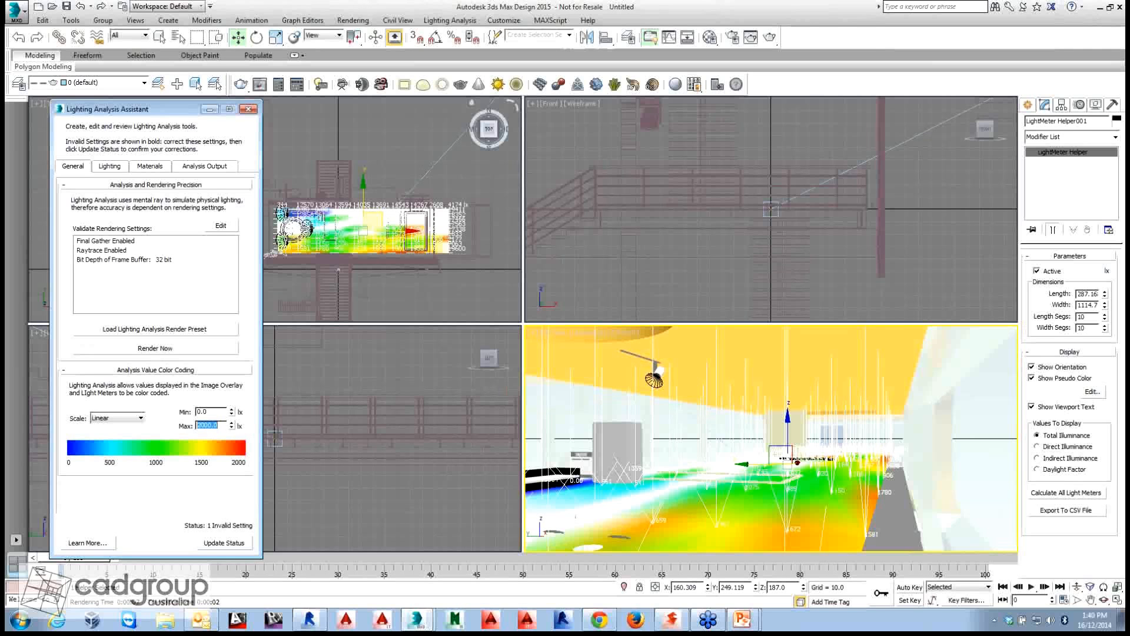
Step: Review the linked FBX file and its reload options in Manage Links, leaving the link unmodified
click(15, 10)
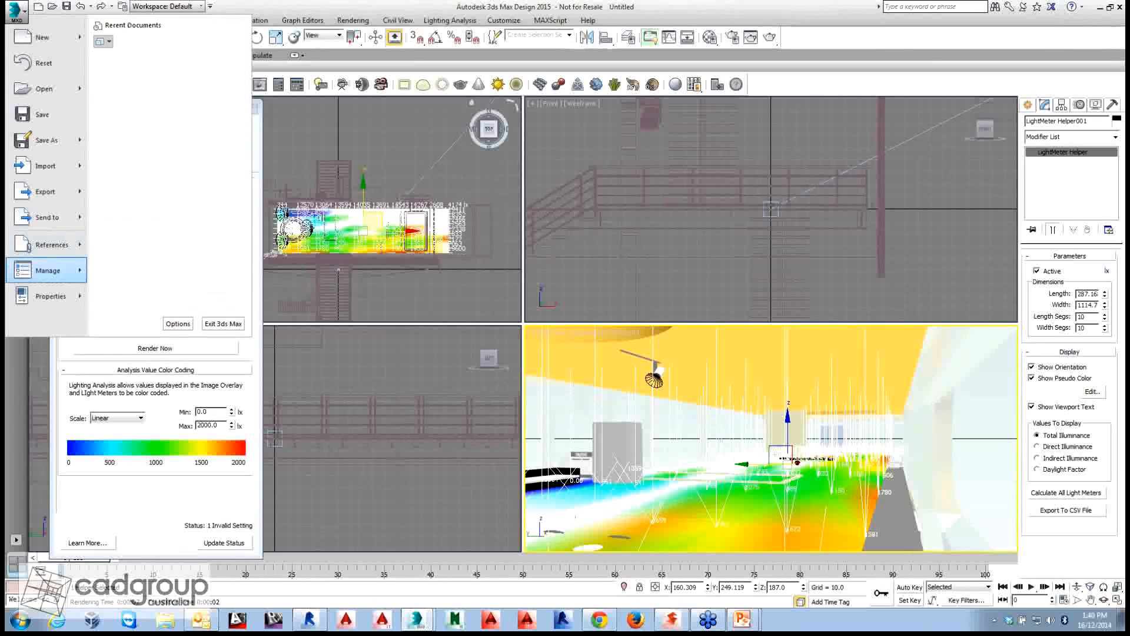
mouse_move(52, 244)
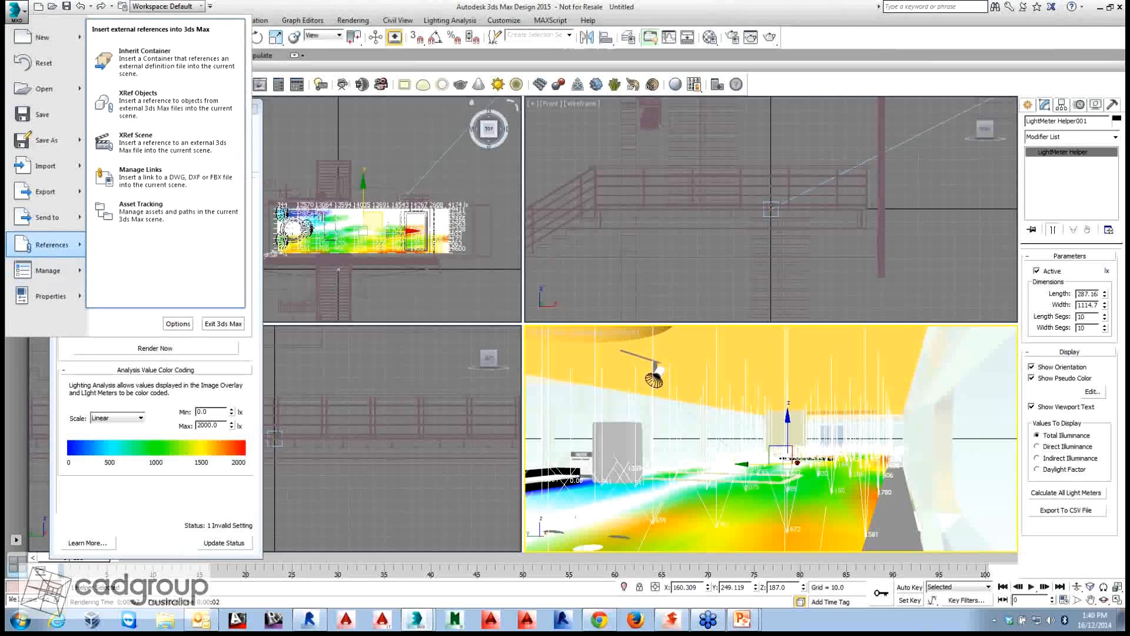
click(140, 173)
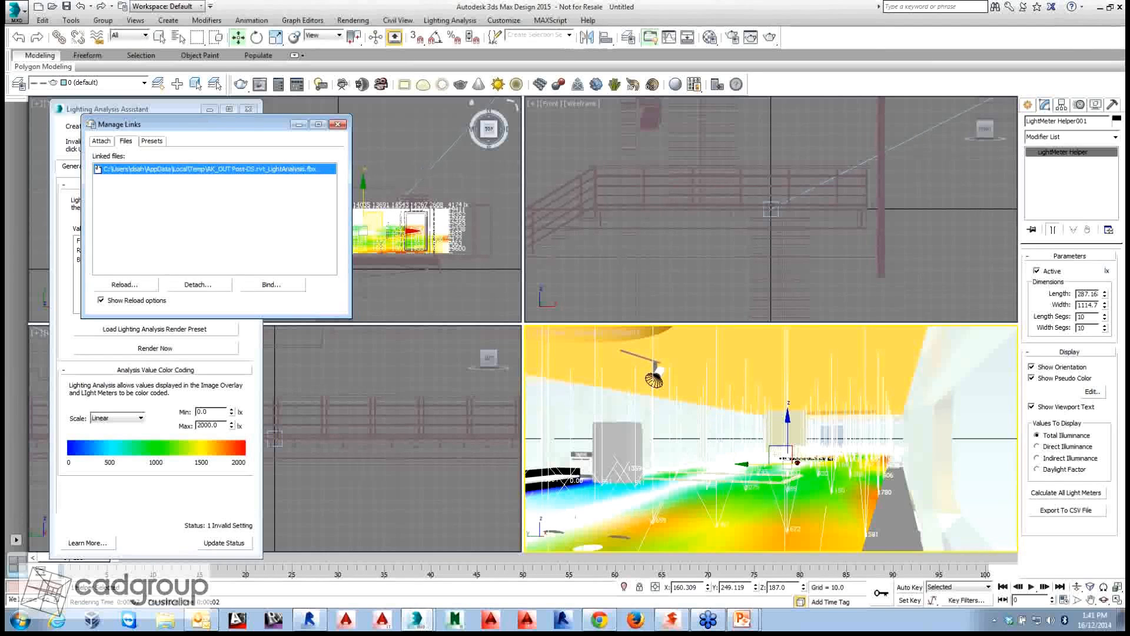
key(Escape)
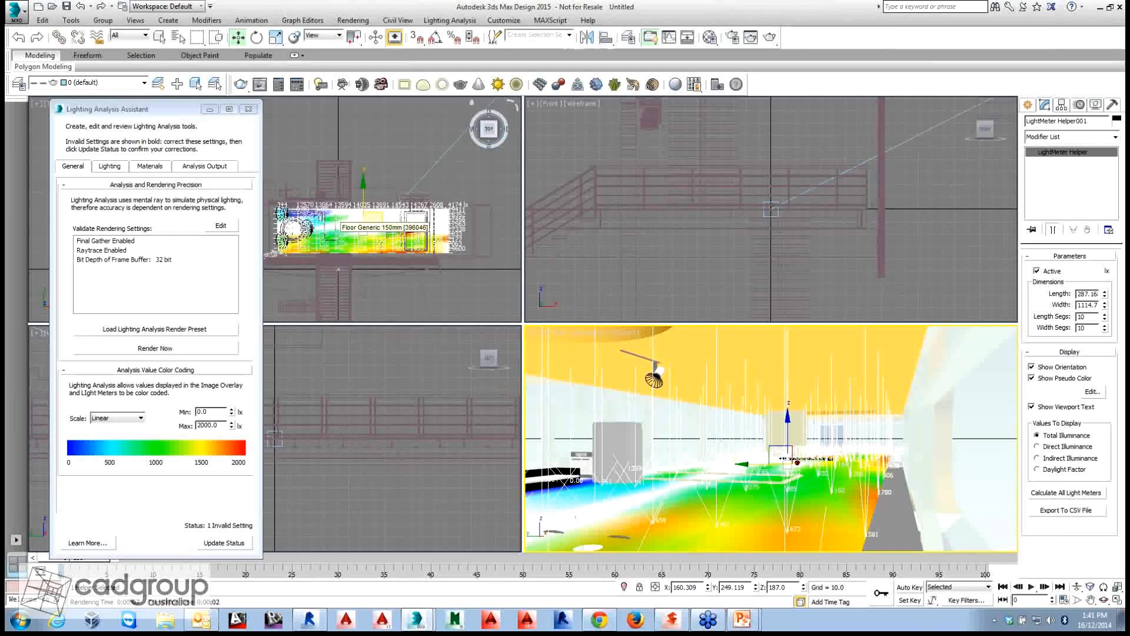
Step: Switch to the PowerPoint slide show and advance past the daylight simulation slide to the Mentalray renderings slide
click(741, 619)
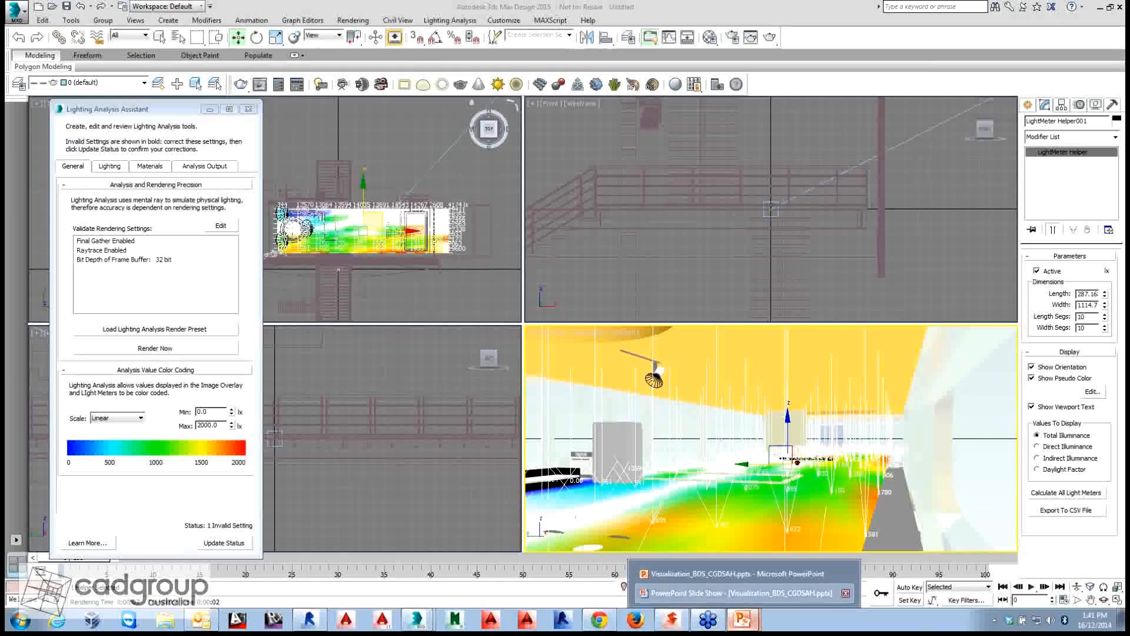
click(740, 593)
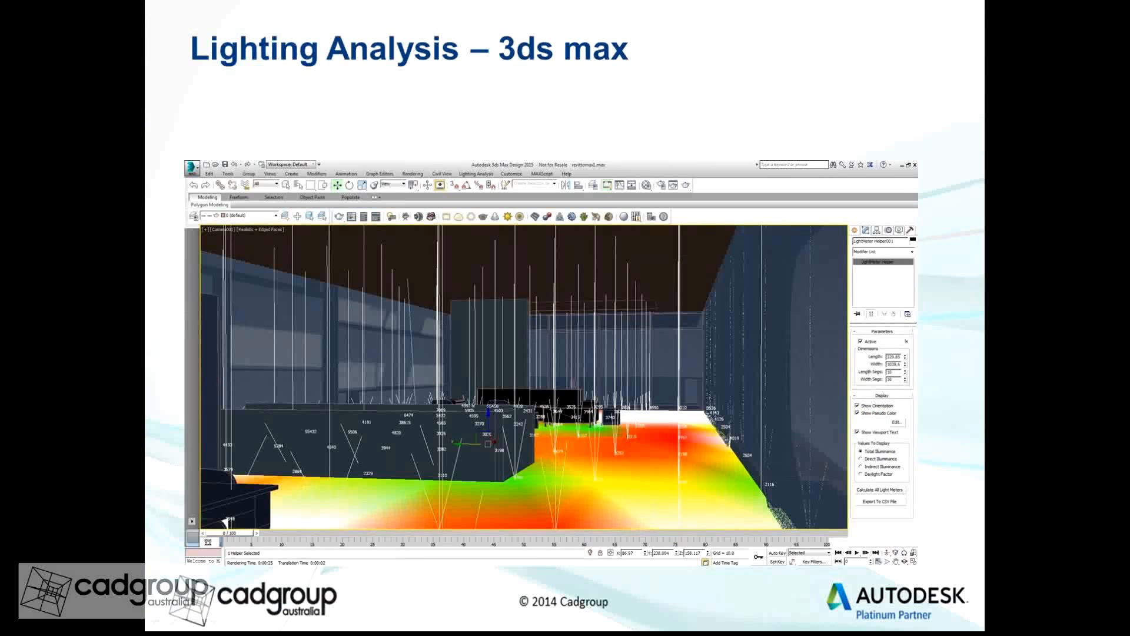
key(Right)
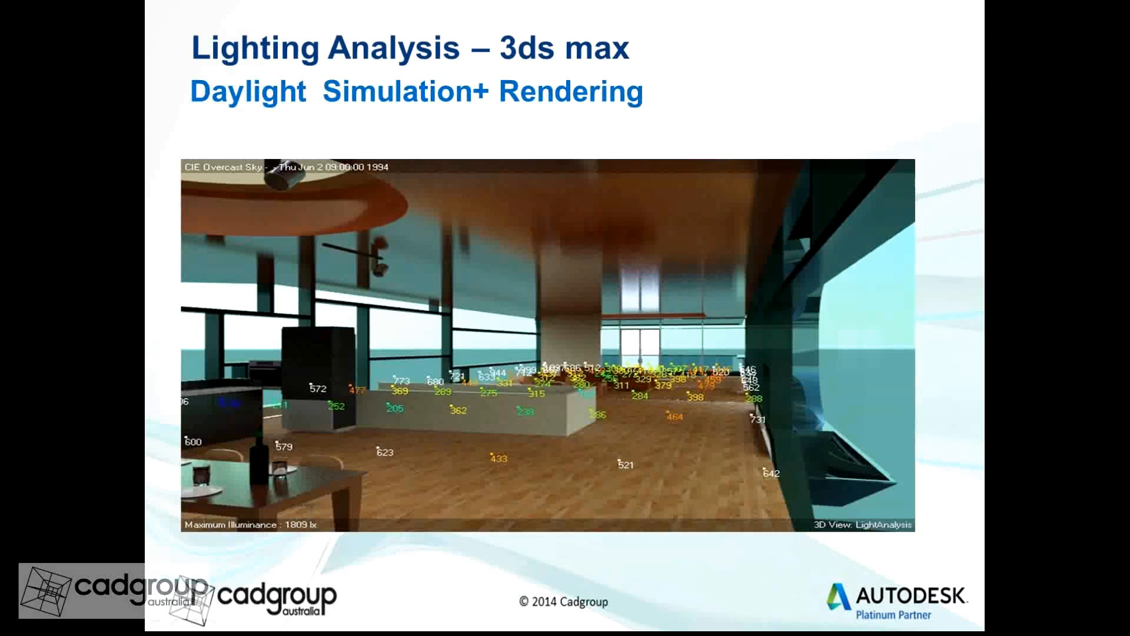
key(Right)
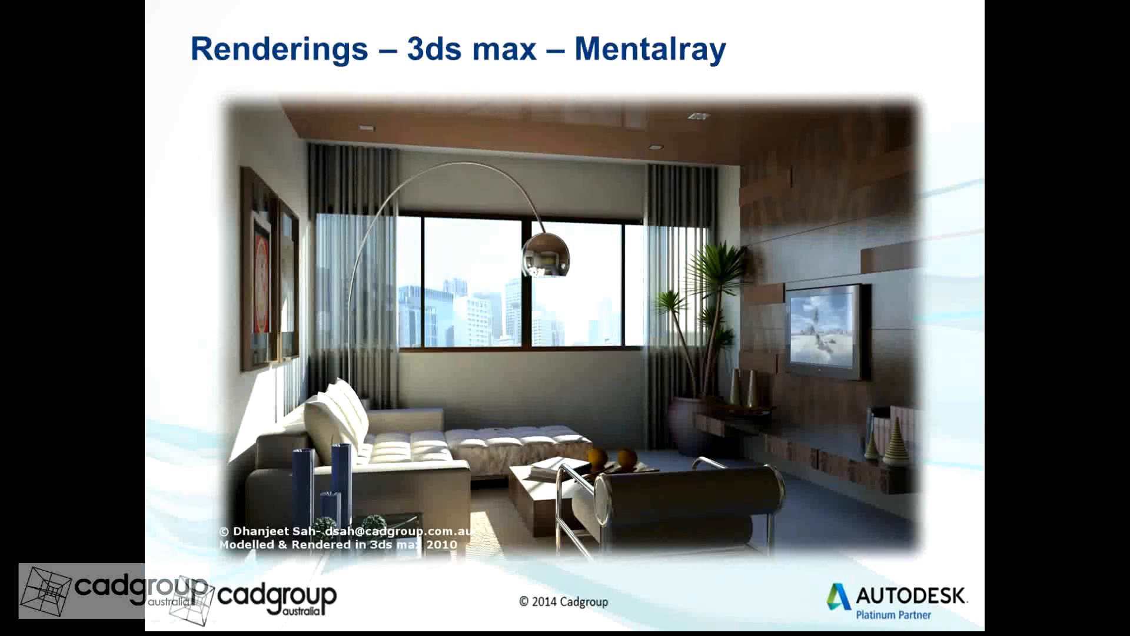
key(super)
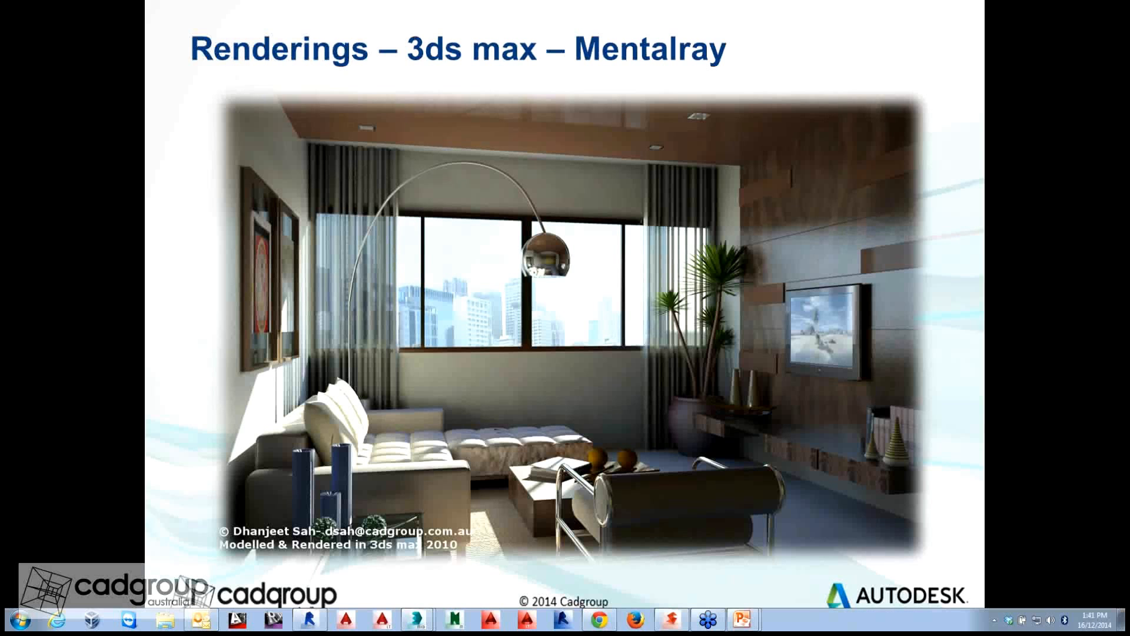